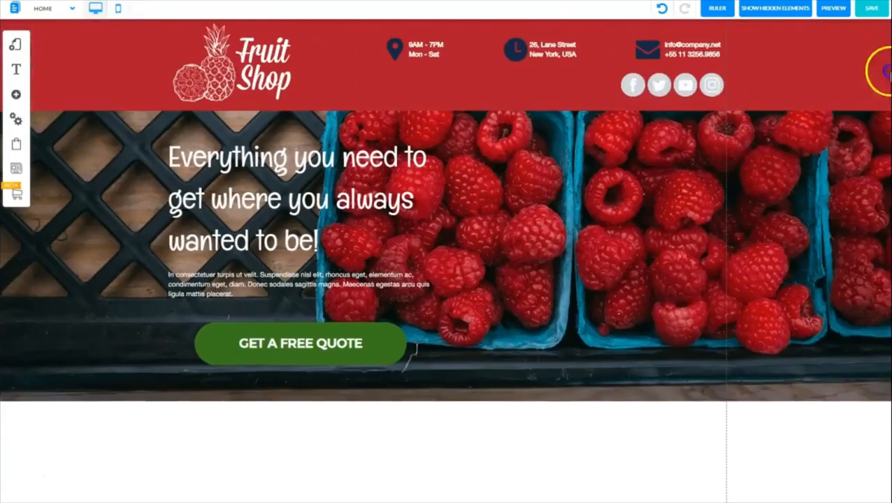
Add a Classic Standard (Dark Blue) banner in the empty area below the raspberry header image
scroll(876, 239, "down", 5)
scroll(877, 240, "up", 1)
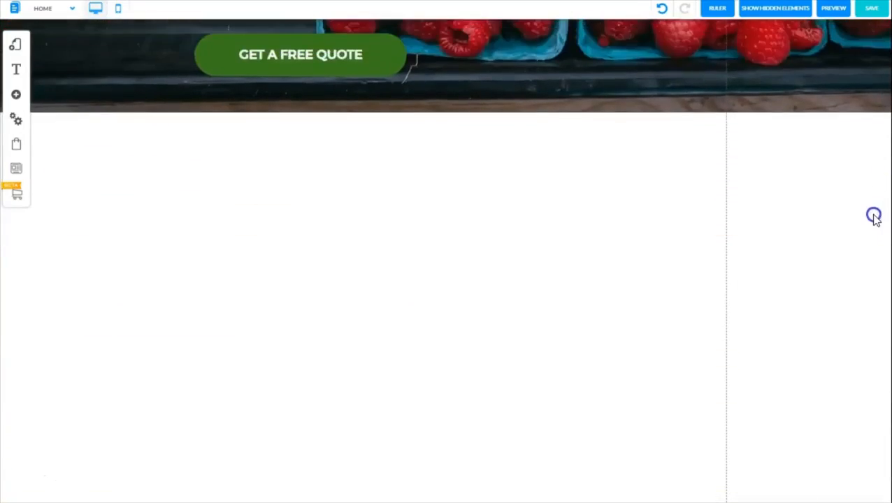
scroll(872, 216, "down", 1)
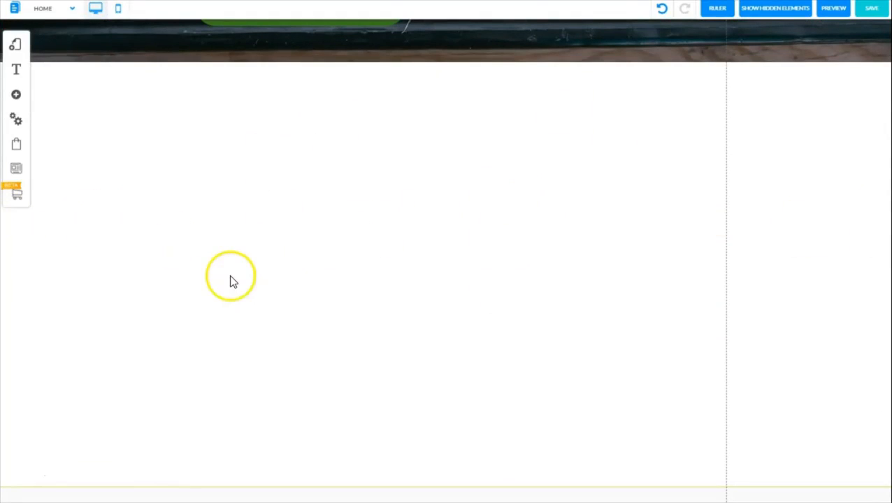
left_click(17, 98)
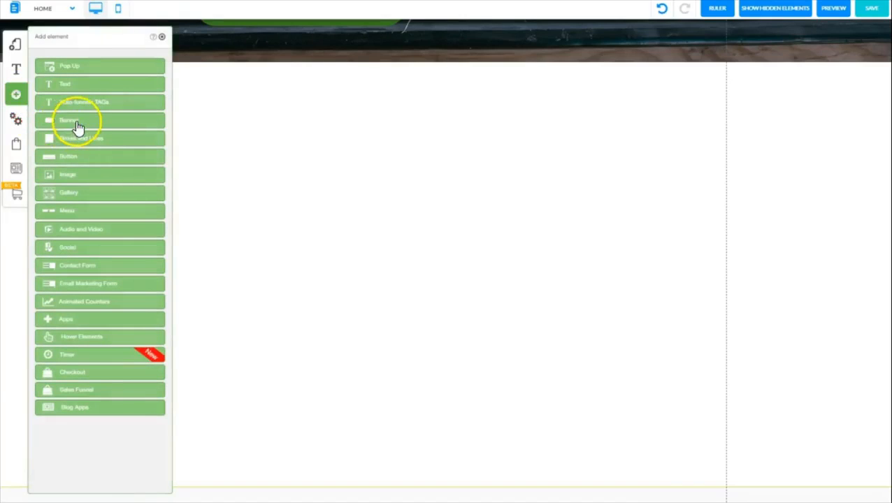
left_click(75, 121)
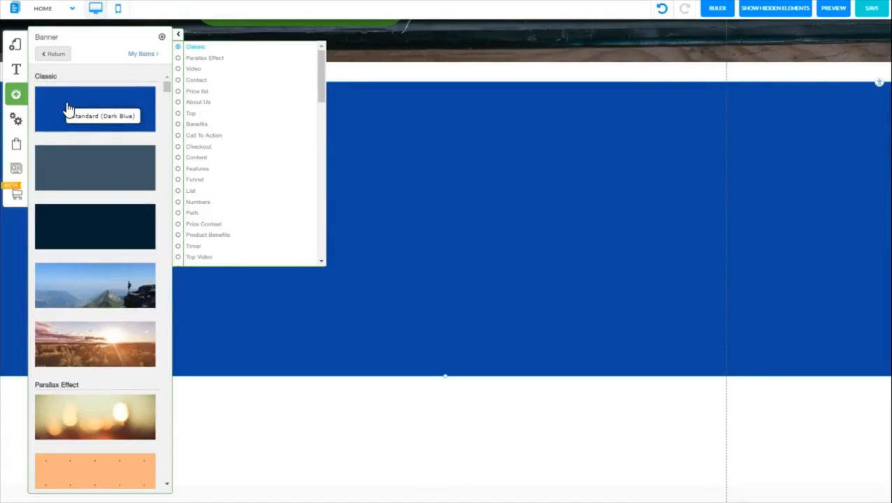
left_click(161, 37)
Set the new banner's background color to white and move the banner up against the bottom of the header image
left_click(426, 137)
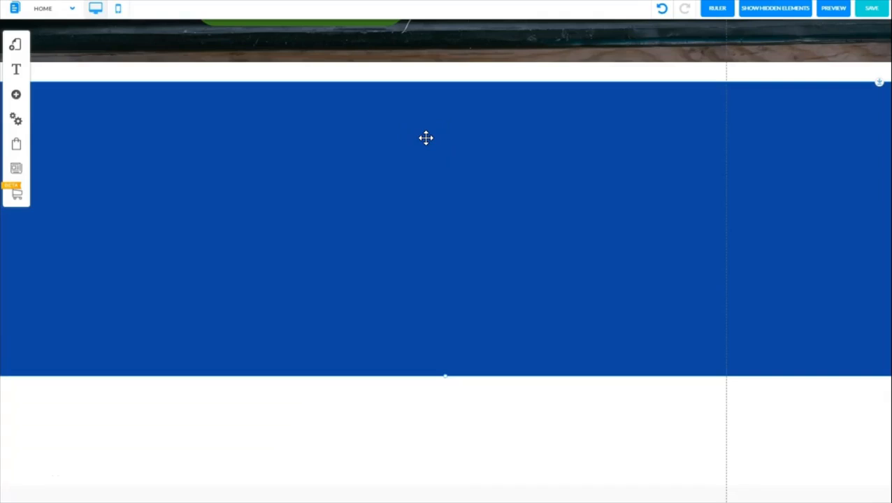
left_click(426, 137)
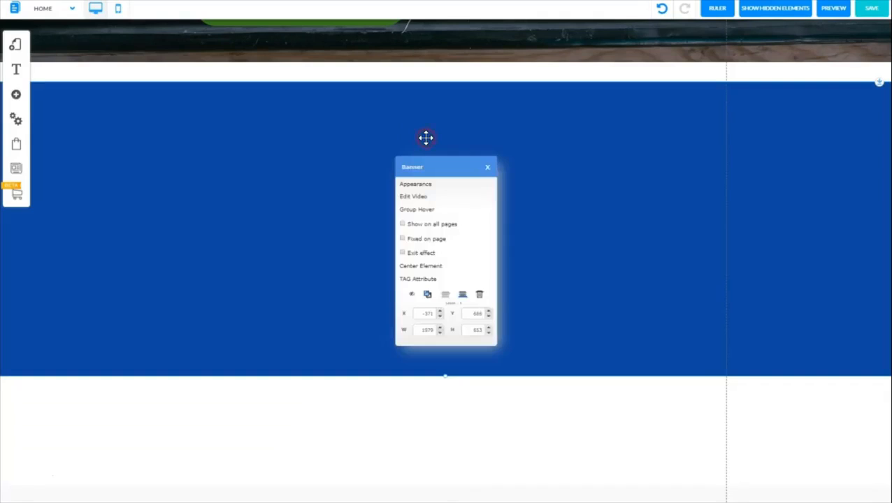
left_click(408, 184)
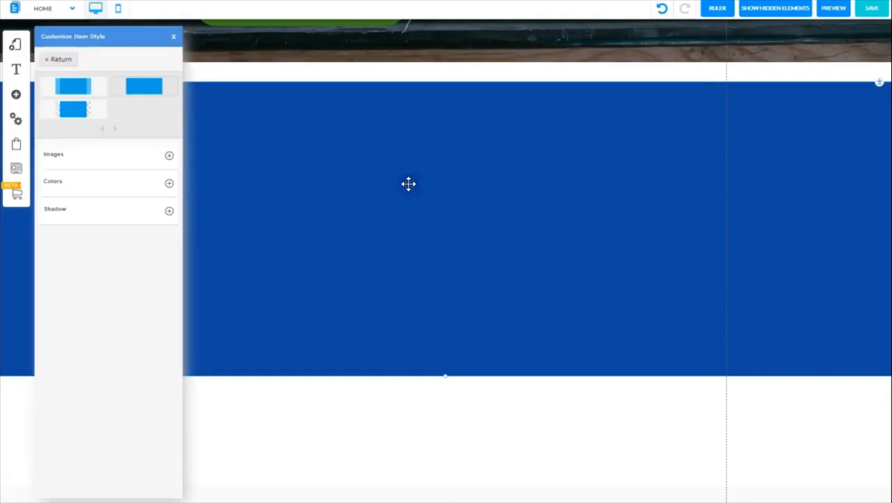
left_click(169, 183)
left_click(166, 215)
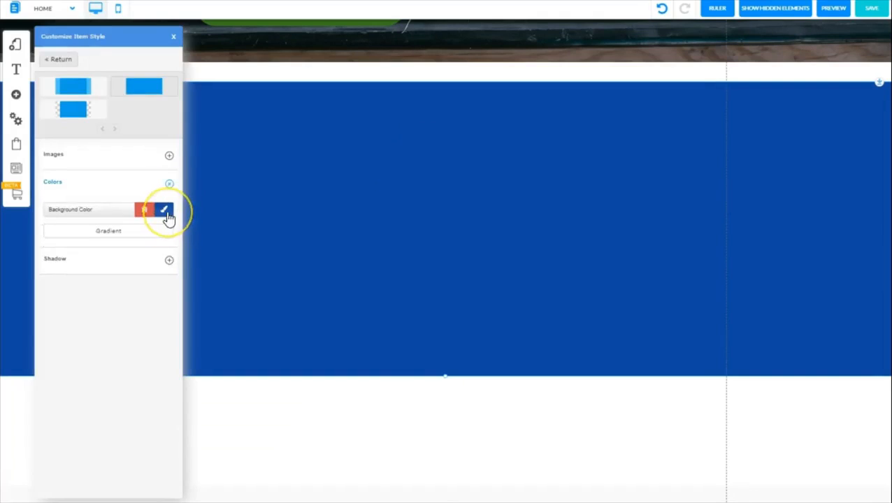
left_click(168, 217)
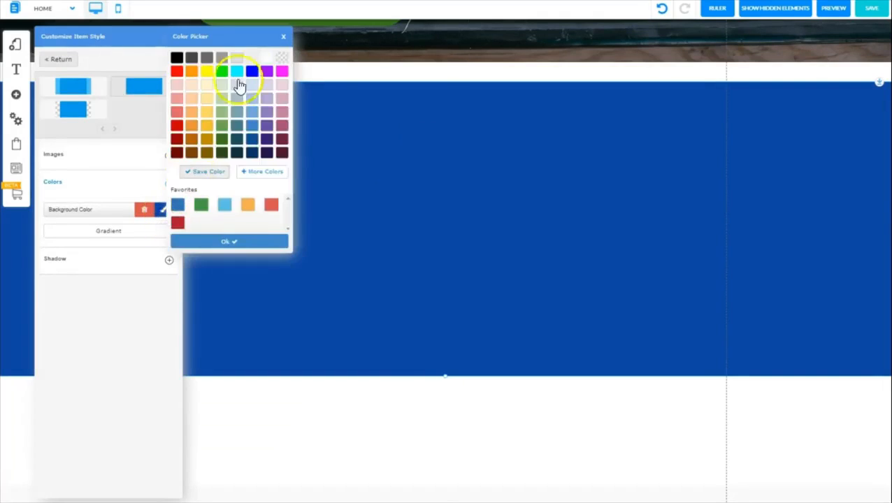
left_click(265, 59)
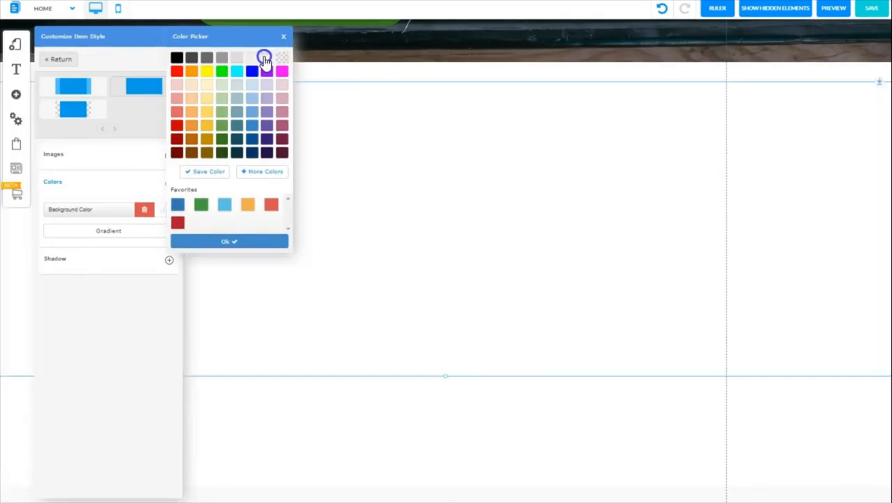
left_click(220, 243)
left_click(175, 38)
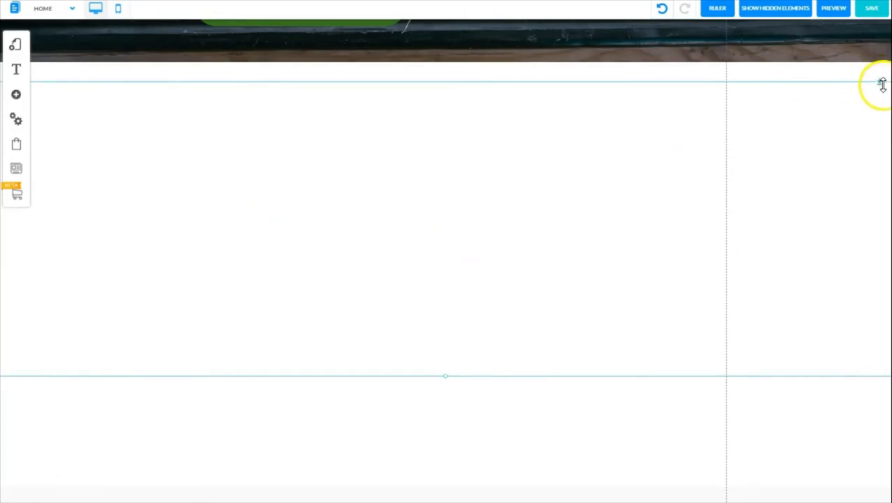
left_click_drag(880, 83, 872, 55)
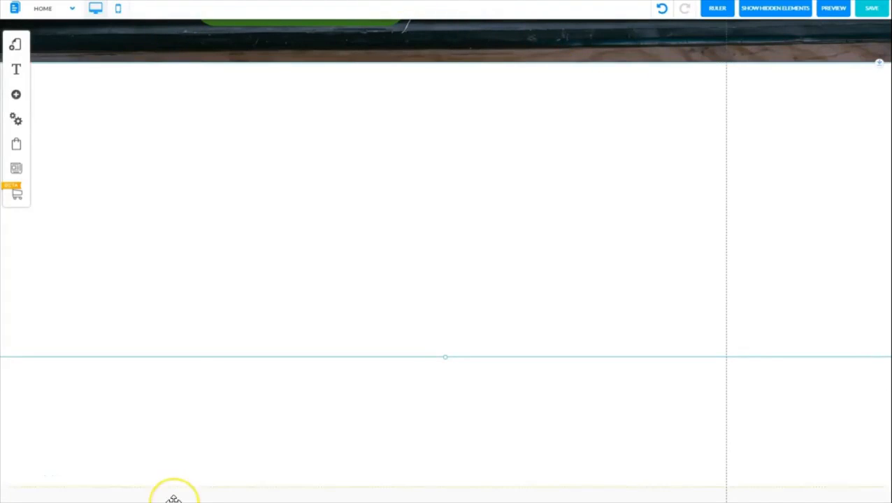
Add a standard image element and place it near the top center of the white banner
left_click(18, 96)
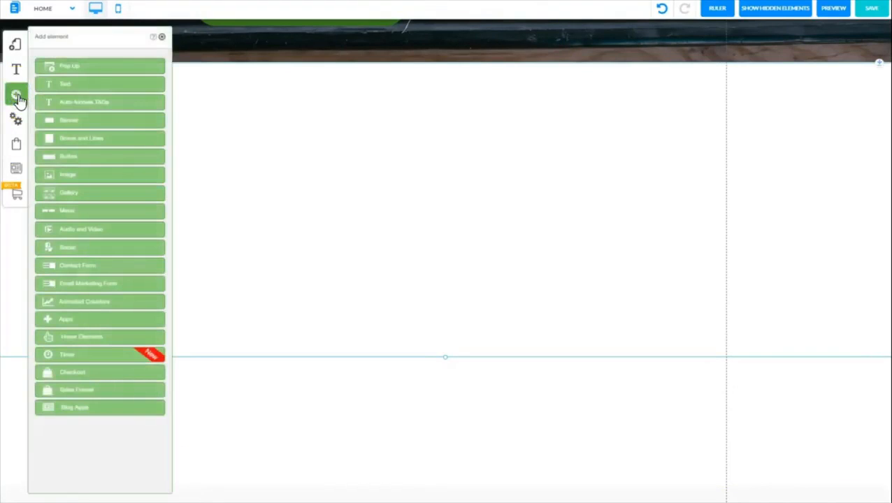
left_click(70, 102)
left_click(77, 115)
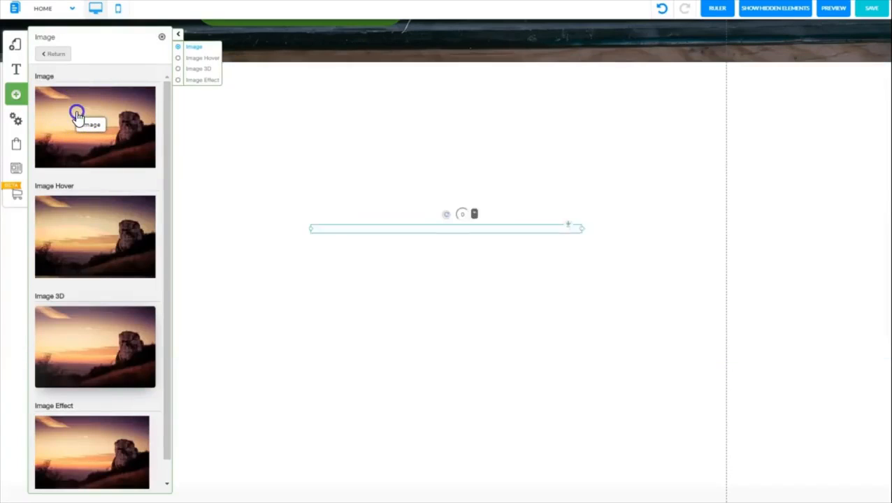
left_click(162, 39)
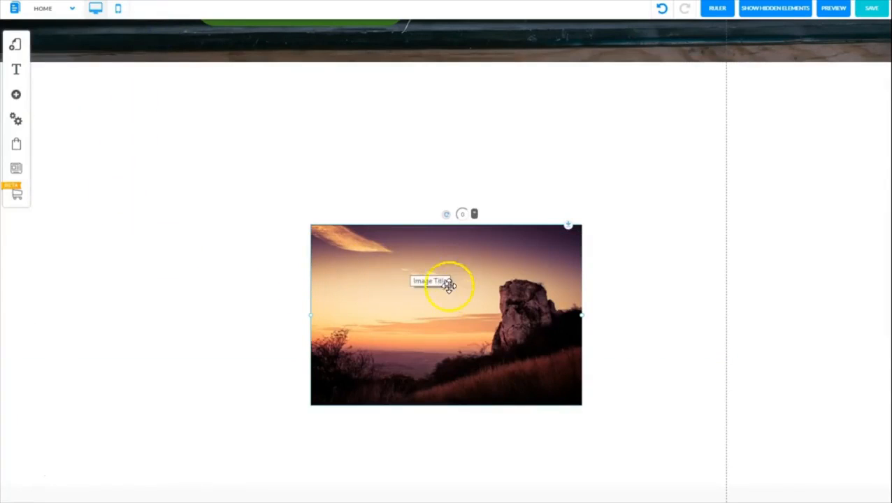
left_click_drag(452, 294, 444, 182)
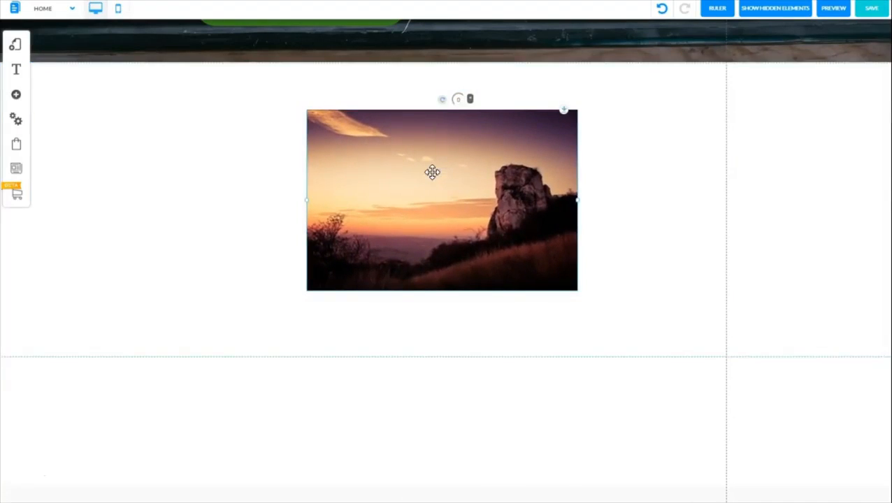
Replace the placeholder picture with the photo of the vendor in an orange shirt from the Fruit Shop folder in My Files
left_click(432, 172)
left_click(423, 145)
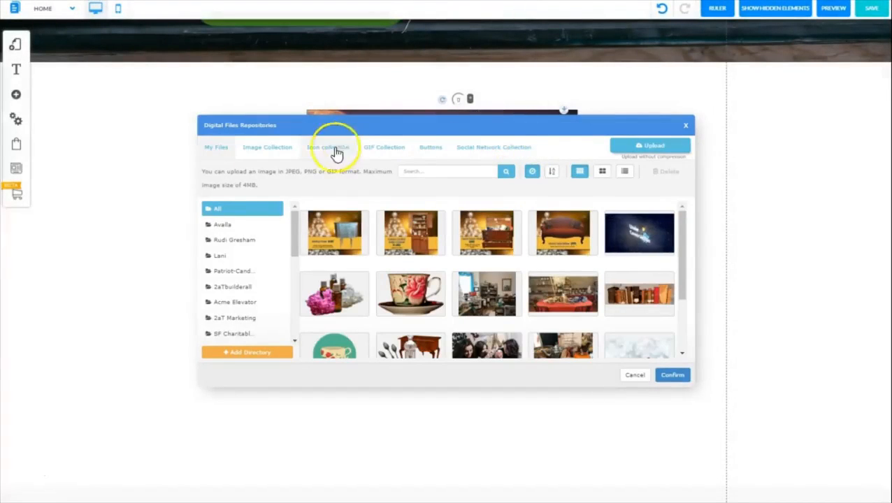
left_click_drag(295, 247, 286, 340)
left_click(217, 317)
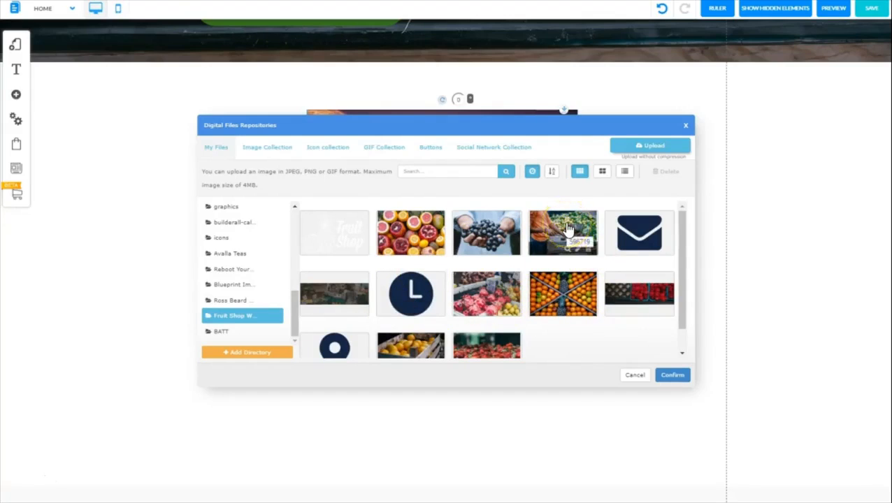
left_click(567, 230)
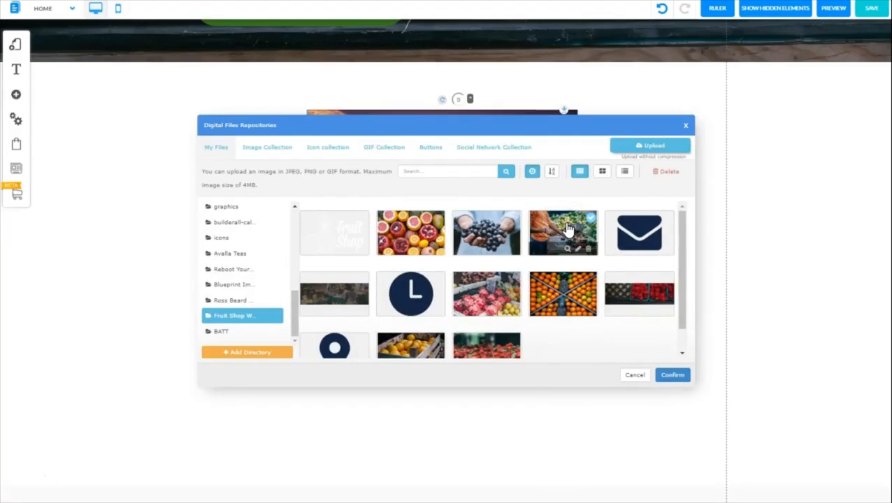
left_click(582, 219)
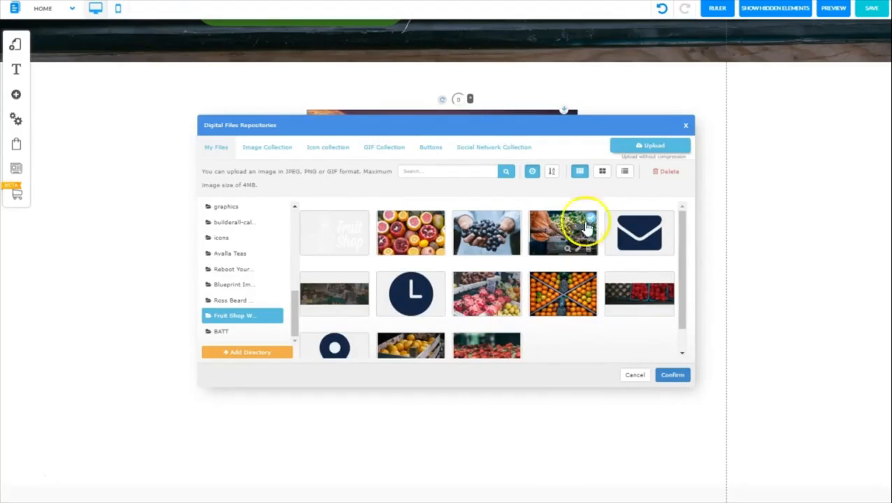
left_click(674, 377)
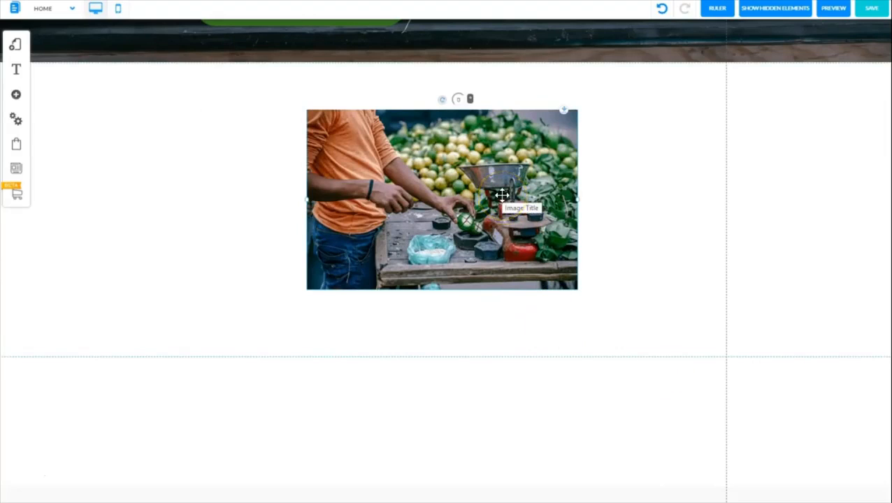
Shrink the vendor photo to about two thirds of its width and move it to the left part of the banner
left_click(638, 147)
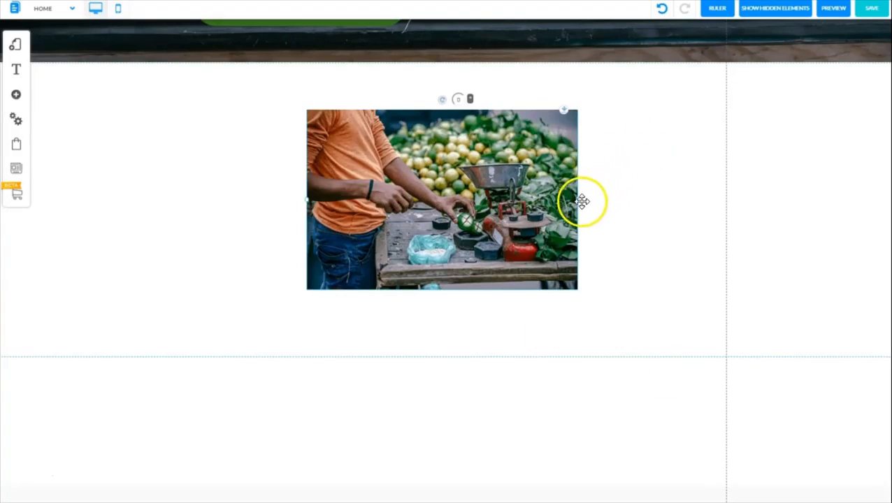
left_click_drag(580, 205, 501, 203)
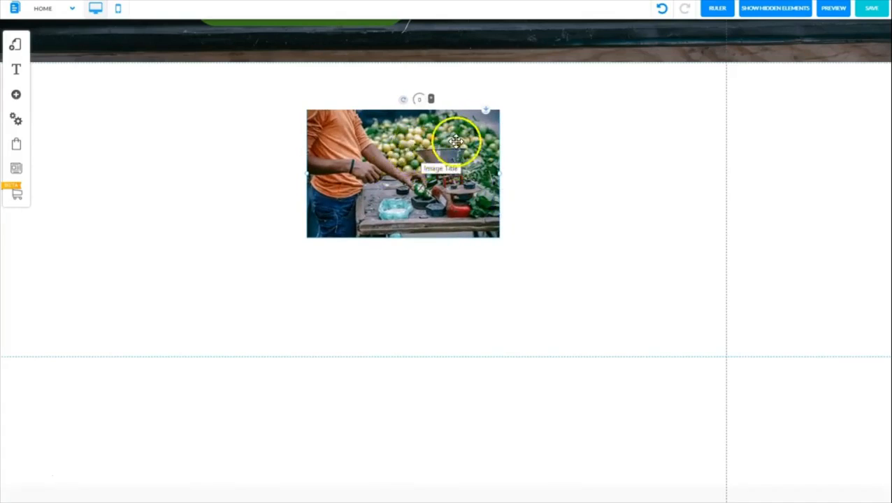
left_click_drag(438, 174, 311, 177)
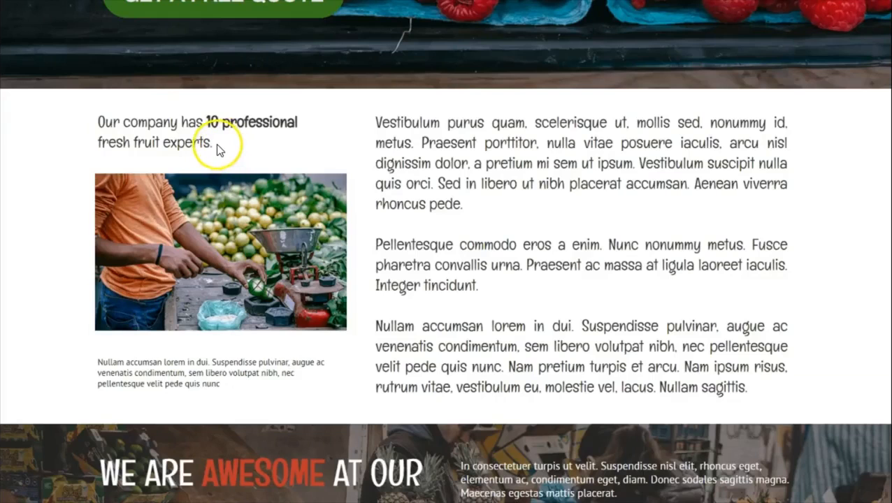
Select 'Our company has 10 professional fresh fruit experts.' on the finished sample page, and open the text elements in the site editor
left_click_drag(217, 147, 97, 123)
key("ctrl+c")
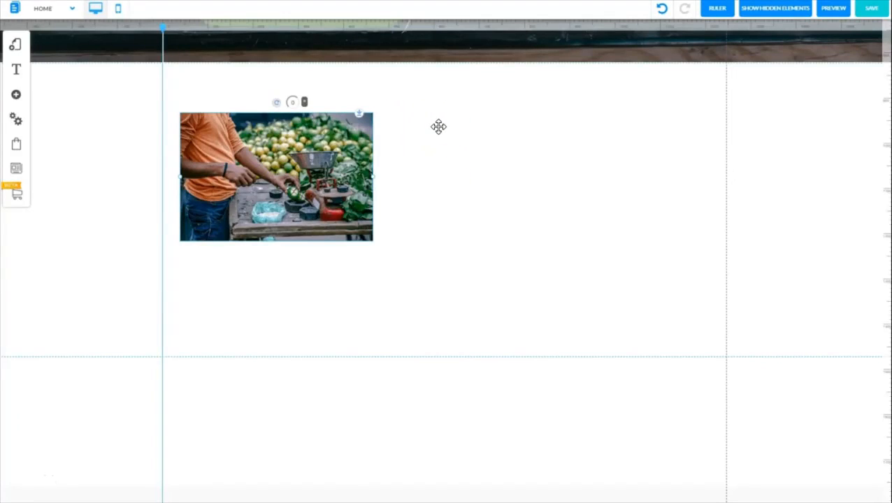
left_click(15, 97)
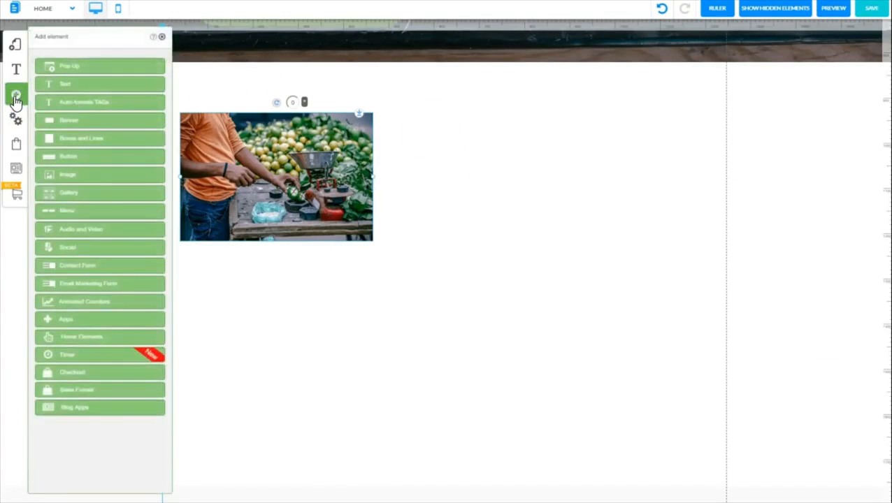
left_click(64, 85)
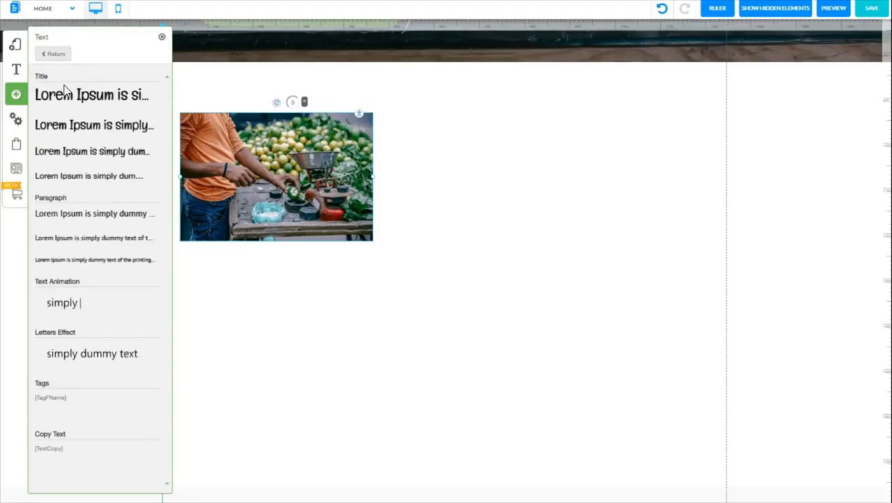
left_click(110, 153)
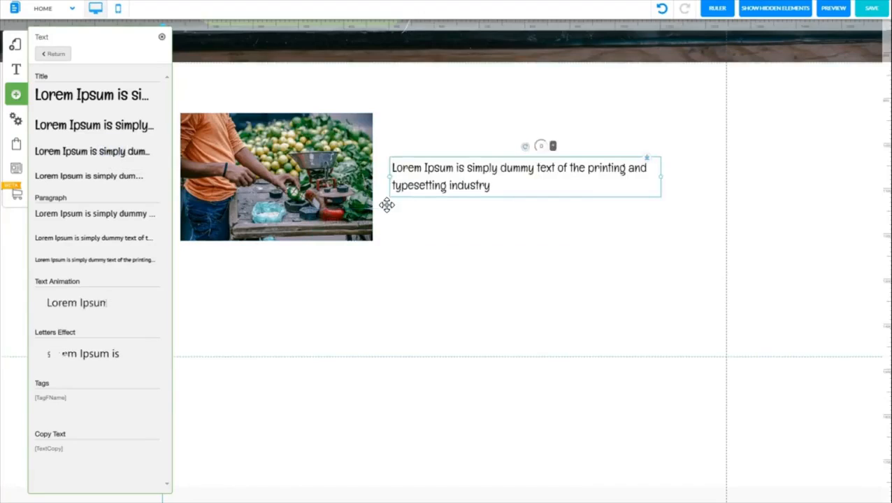
left_click(460, 171)
left_click(481, 290)
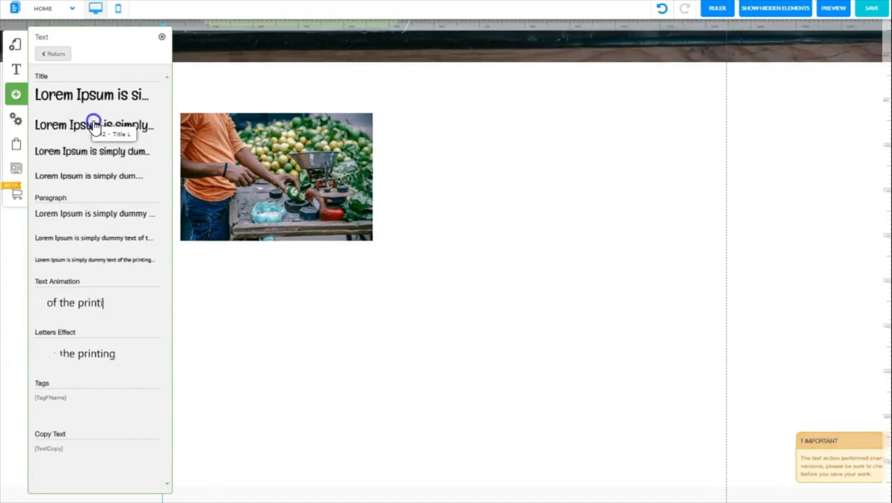
Add an H2 - Title L text element and place it beside the vendor photo, on its right
left_click(95, 125)
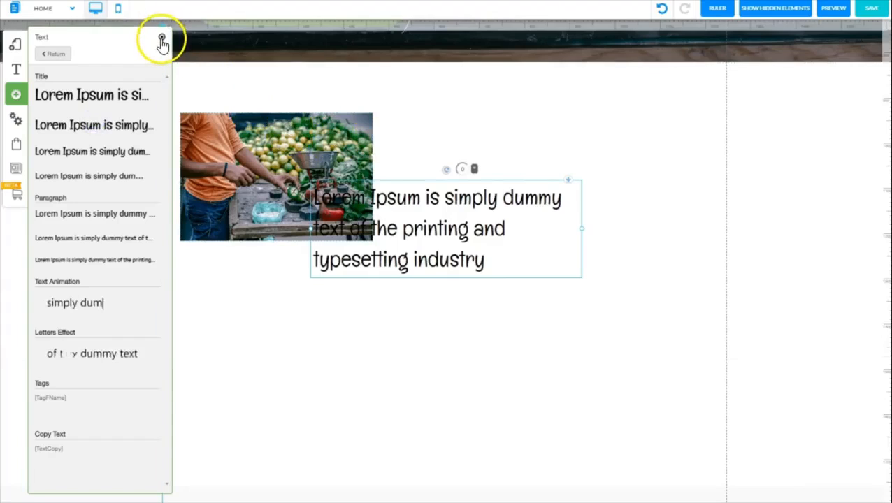
left_click(162, 39)
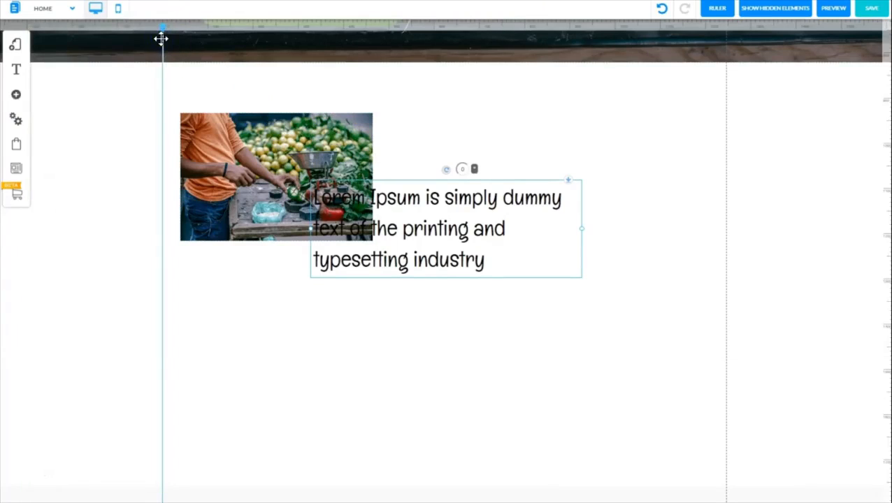
left_click_drag(404, 232, 484, 171)
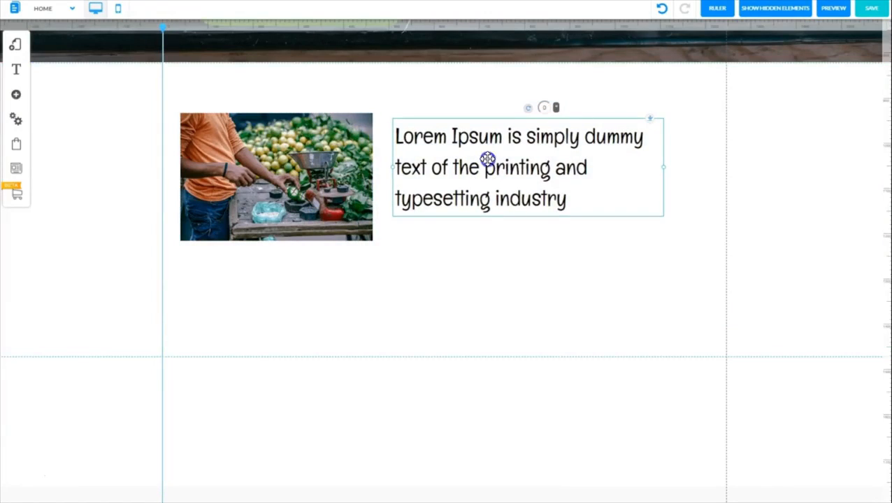
Replace the placeholder title beside the vendor photo with the copied 'Our company has 10 professional fresh fruit experts.'
double_click(487, 159)
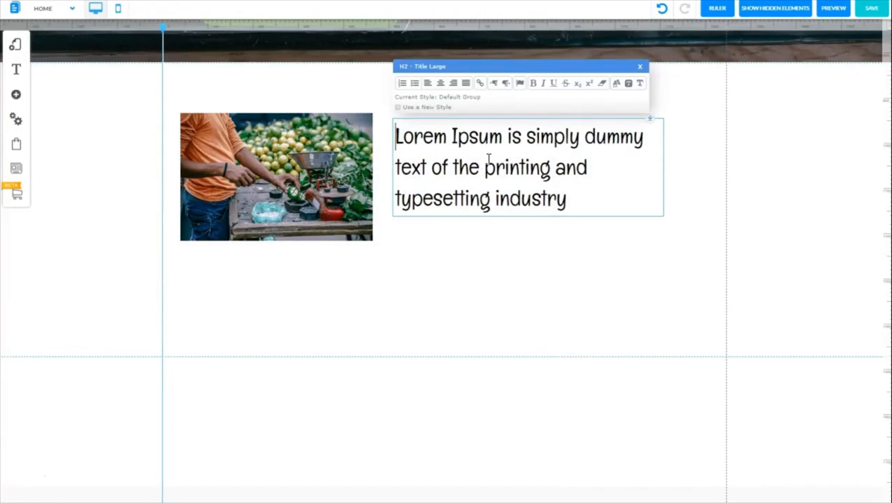
left_click(489, 161)
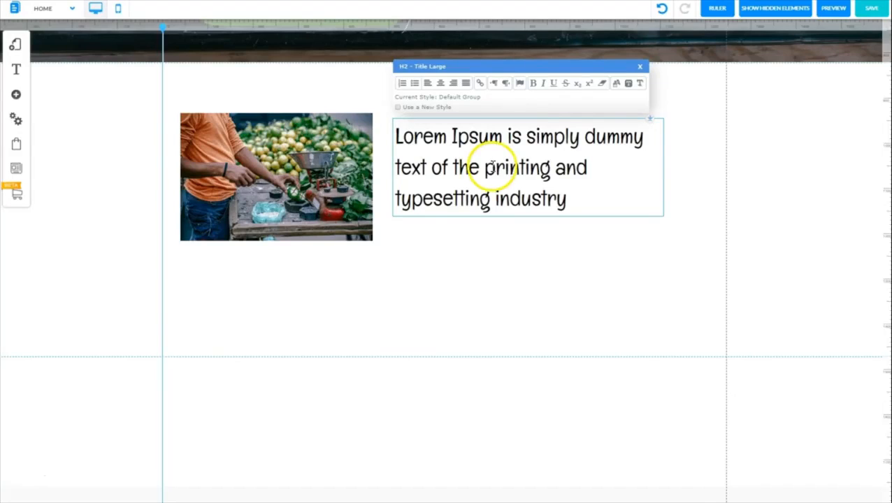
key("ctrl+a")
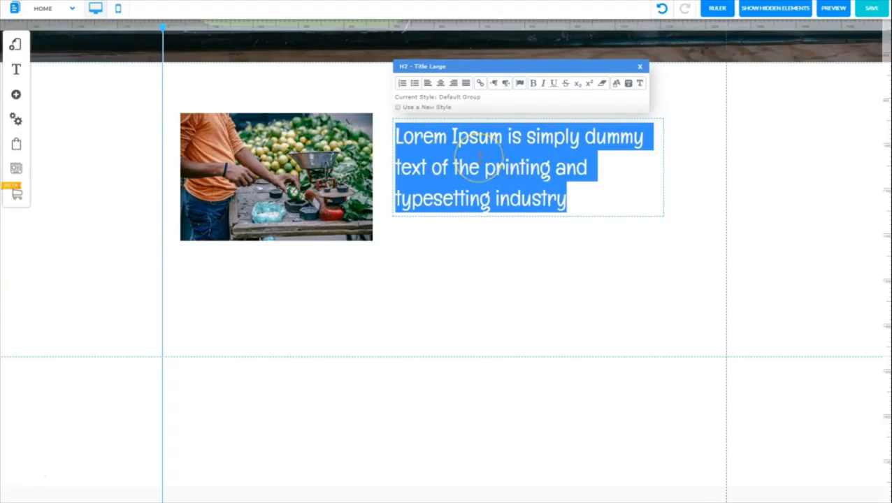
key("ctrl+v")
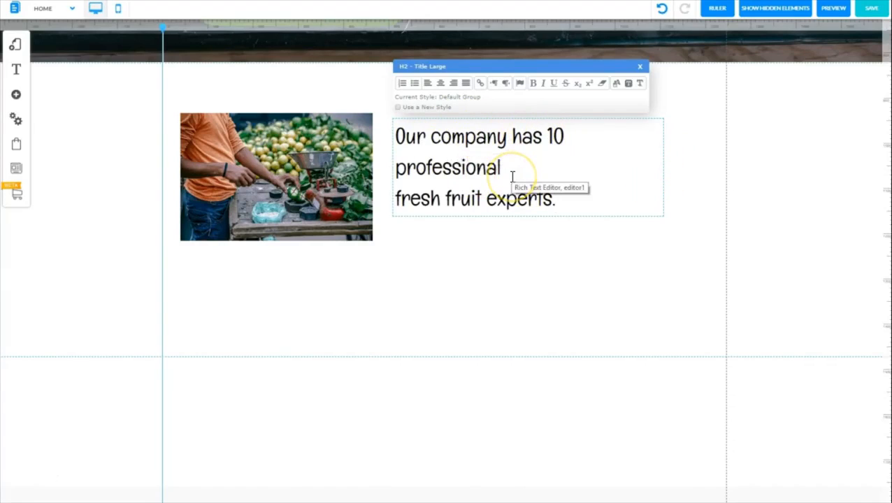
Make the words '10 professional' in the title bold
left_click_drag(505, 168, 542, 140)
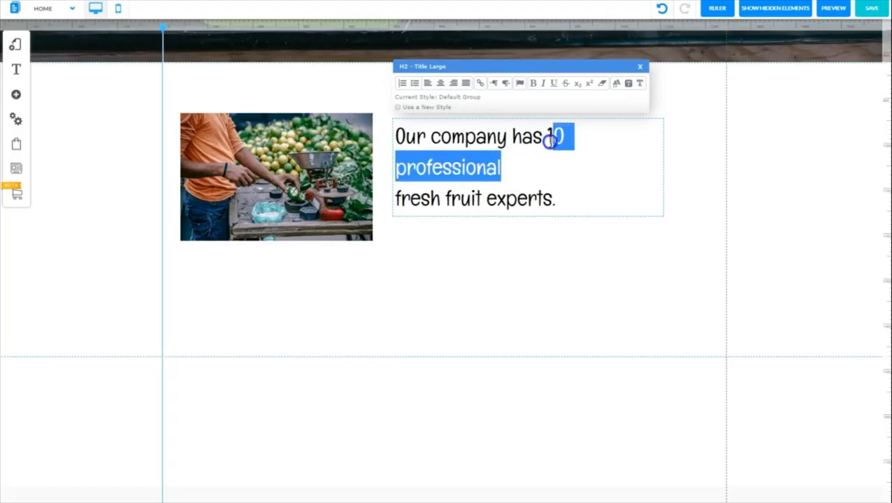
left_click(535, 90)
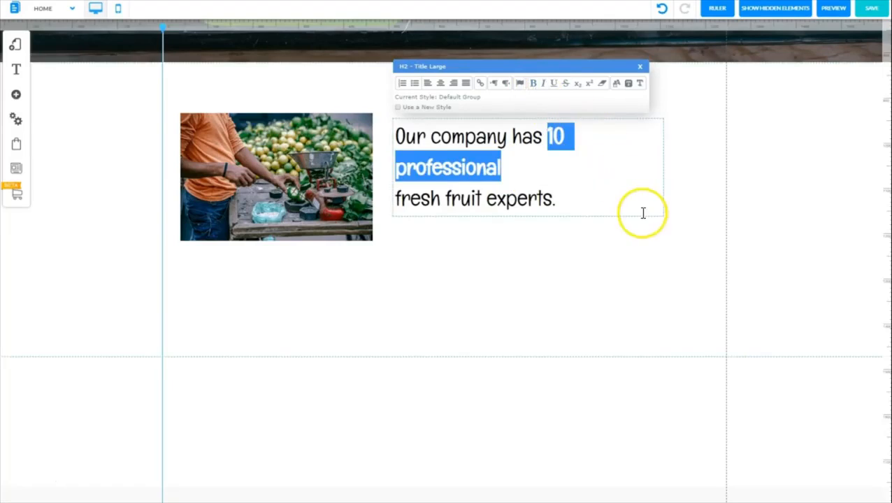
left_click(700, 182)
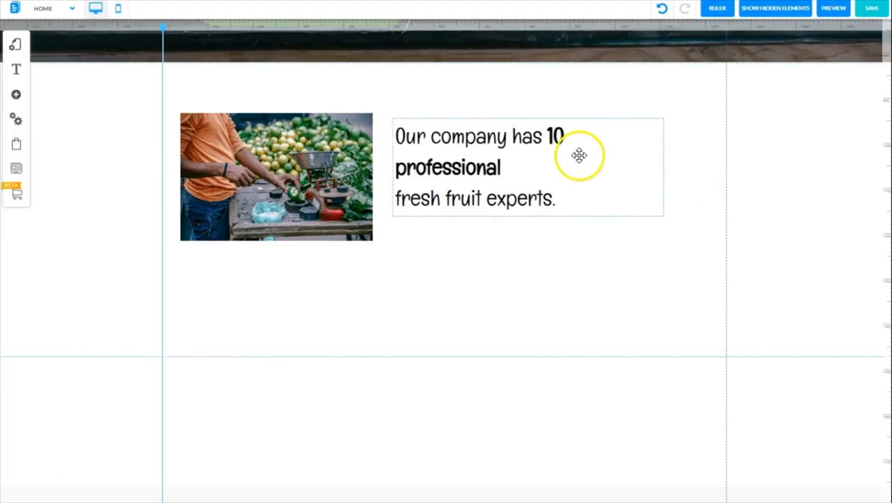
Widen the title's text box until the text fits on two lines, and move it to the upper left corner of the content area
left_click(657, 161)
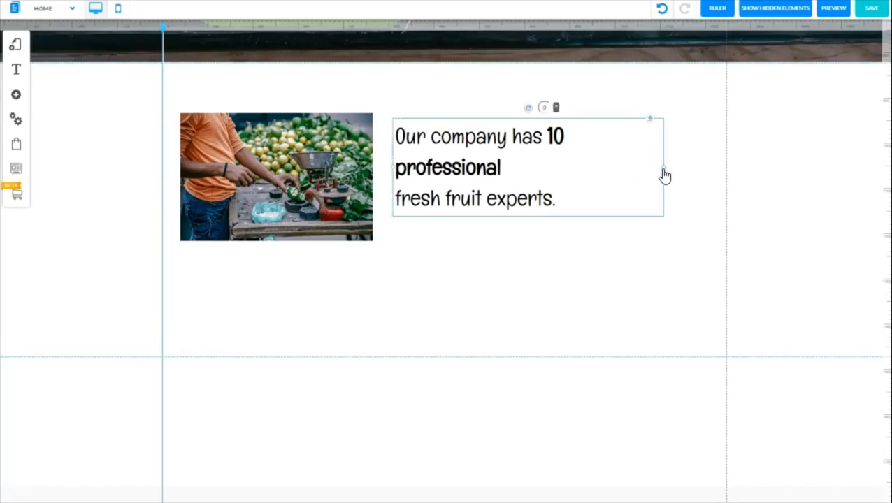
left_click_drag(663, 171, 698, 165)
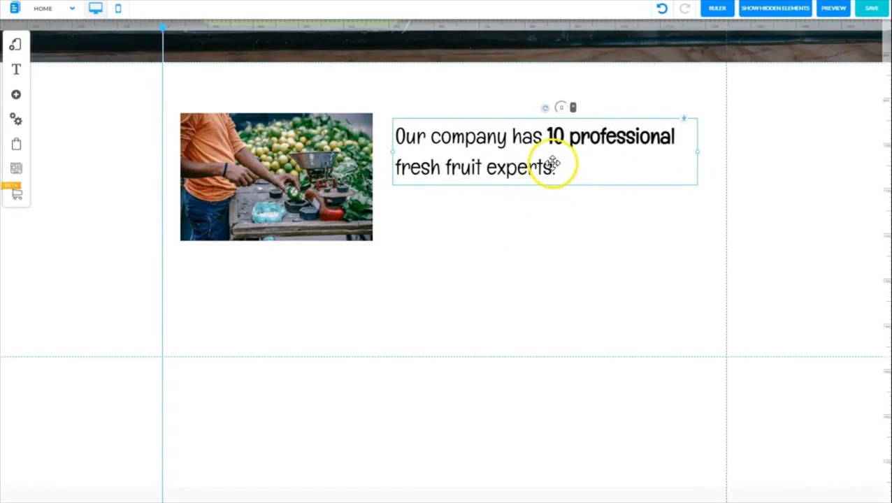
left_click_drag(550, 156, 318, 100)
Place the vendor photo directly below the title, aligned with the left guide, and enlarge it by about a third
left_click_drag(329, 179, 313, 188)
left_click_drag(357, 199, 427, 210)
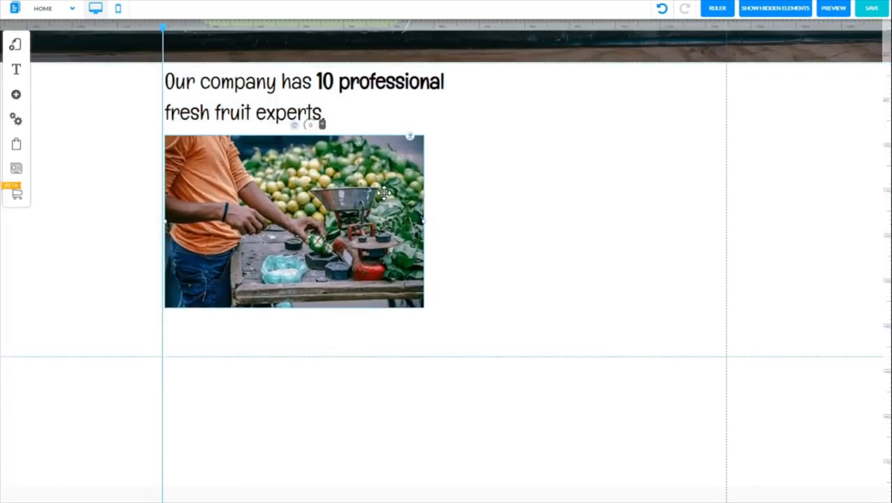
left_click(277, 243)
left_click_drag(280, 240, 280, 235)
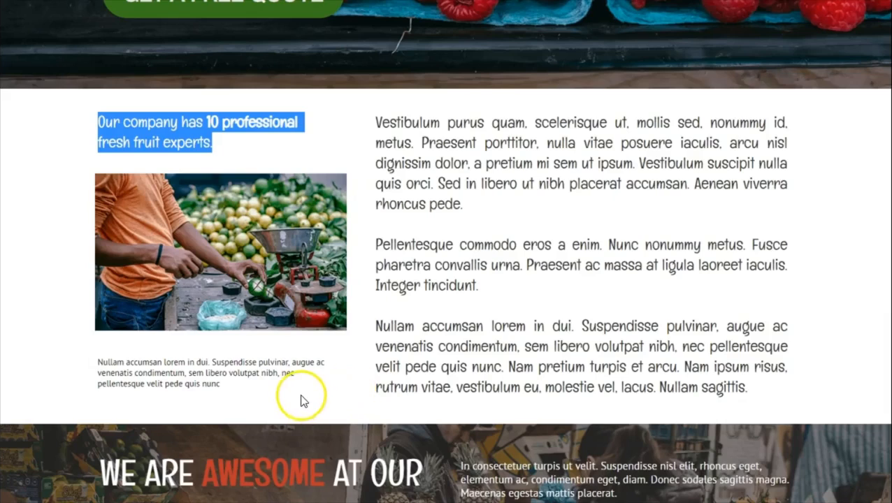
Copy the small caption below the photo on the finished sample page, and add a Body M text element beside the vendor photo in the editor
left_click(235, 387)
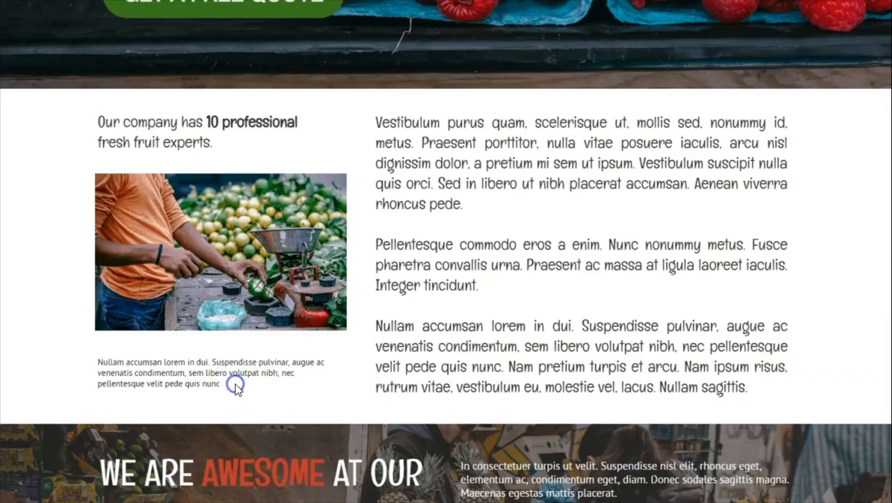
left_click_drag(134, 381, 98, 365)
key("ctrl+c")
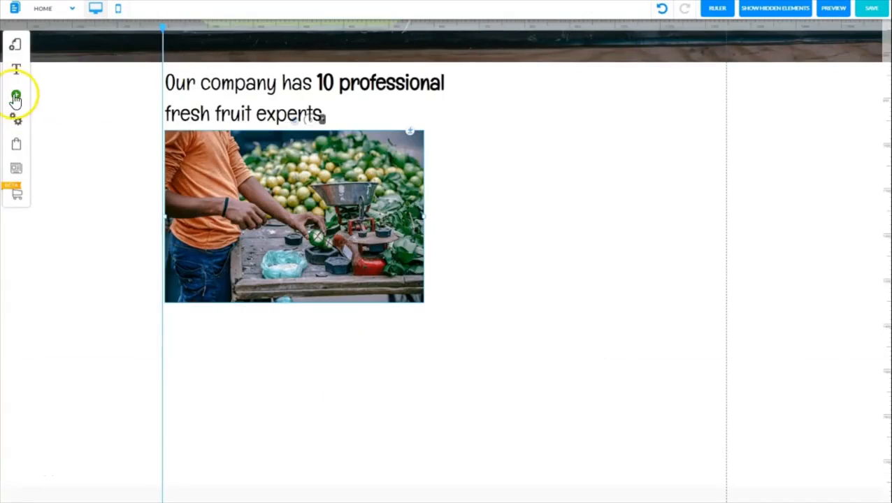
left_click(15, 95)
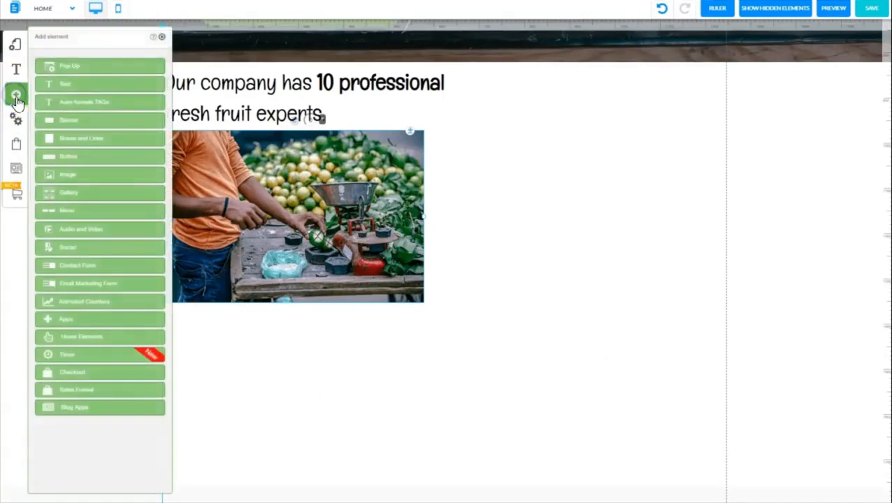
left_click(74, 87)
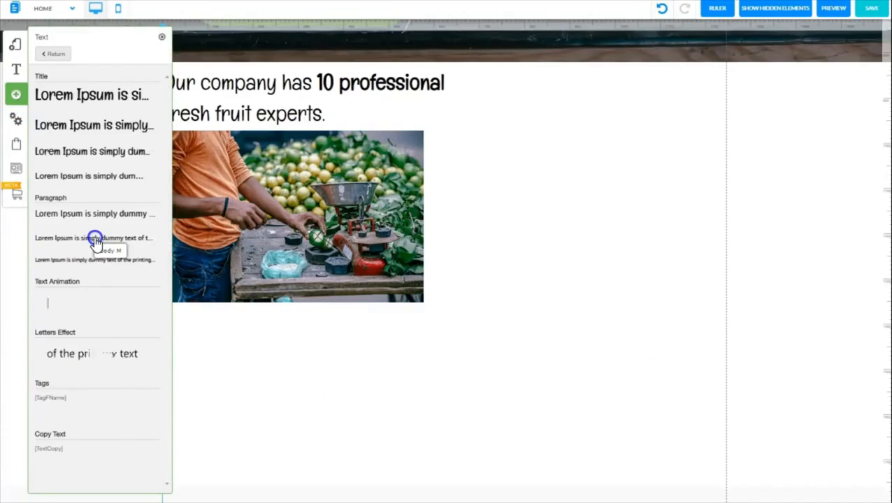
left_click(95, 239)
left_click(161, 36)
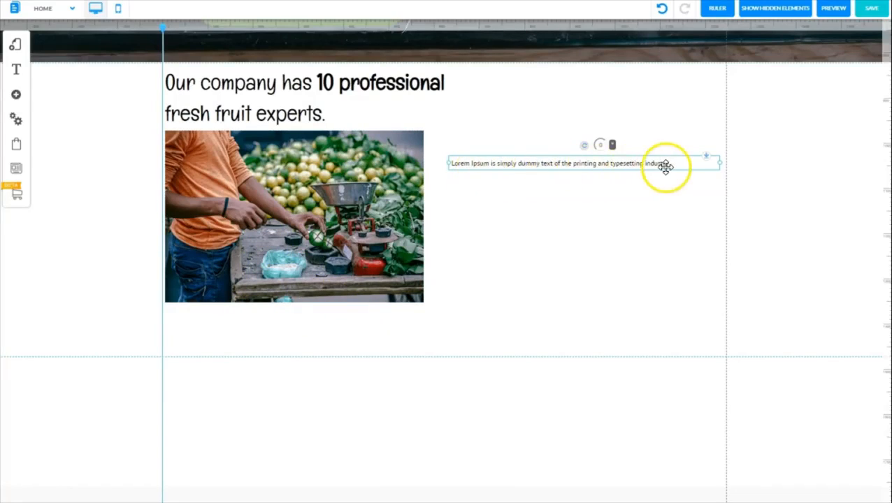
Replace the placeholder paragraph with the copied caption, and fit it under the vendor photo at the photo's width
double_click(494, 161)
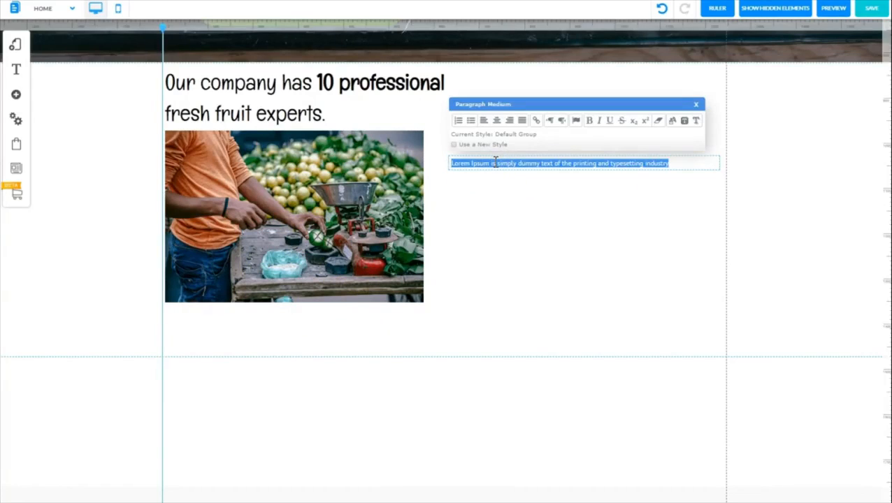
key("ctrl+v")
left_click(559, 225)
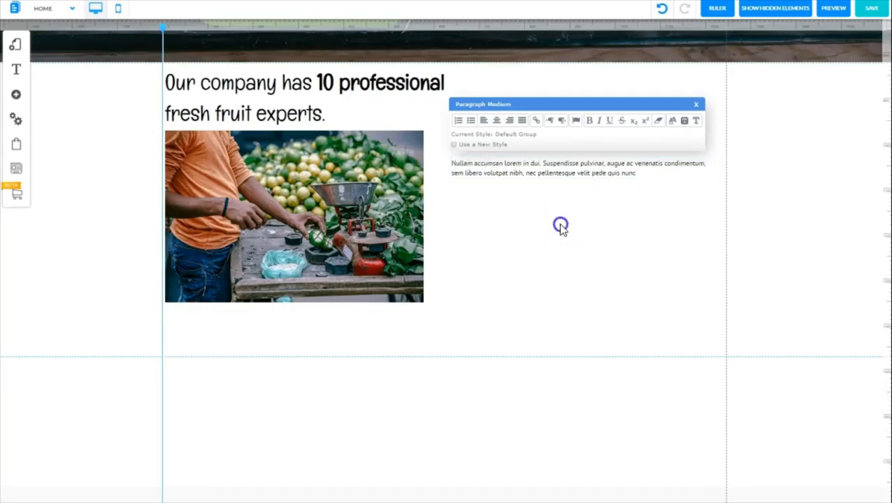
left_click_drag(550, 163, 262, 319)
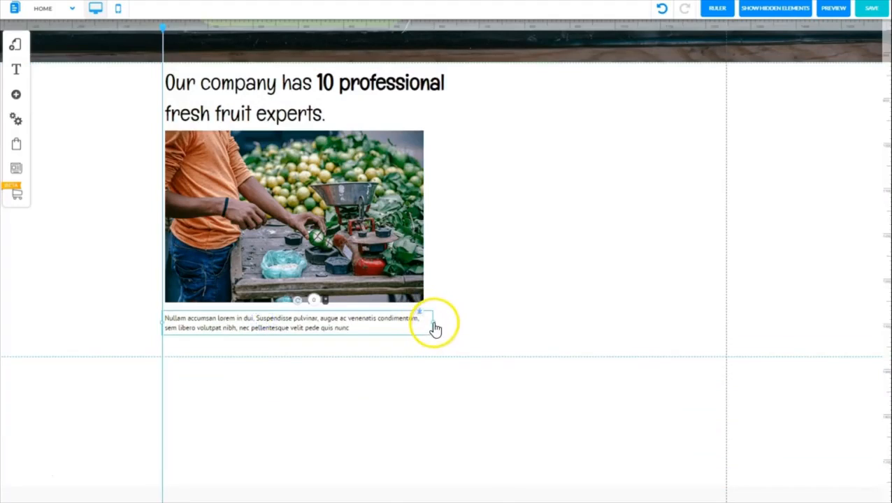
left_click_drag(429, 328, 421, 326)
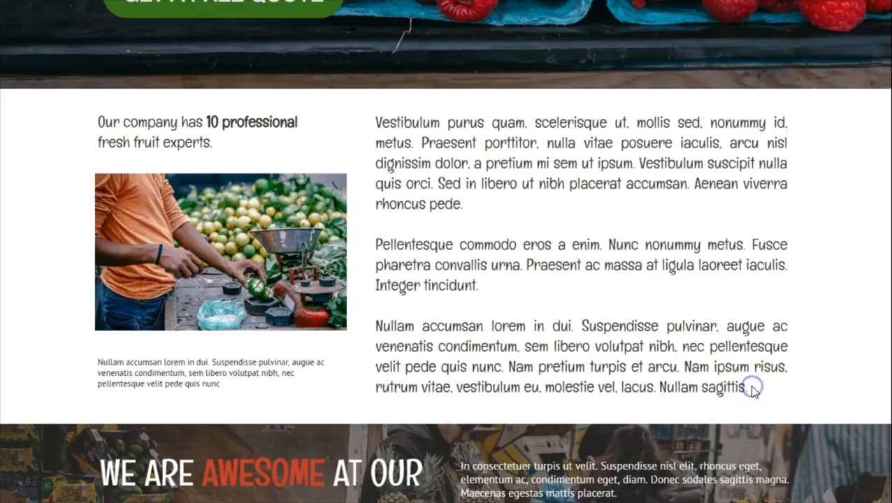
Copy the three 'Vestibulum purus quam' paragraphs from the sample page, and add an H3 - Title M text element to the right of the title
left_click_drag(751, 389, 376, 121)
key("ctrl+c")
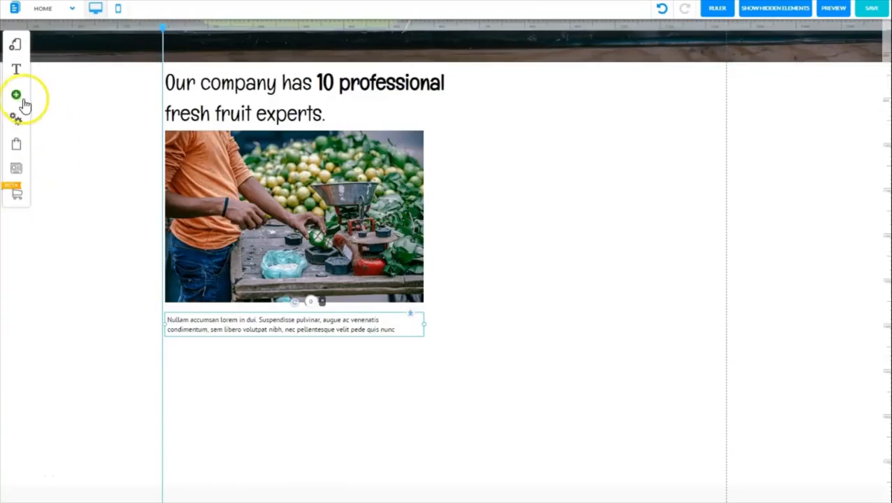
left_click(16, 96)
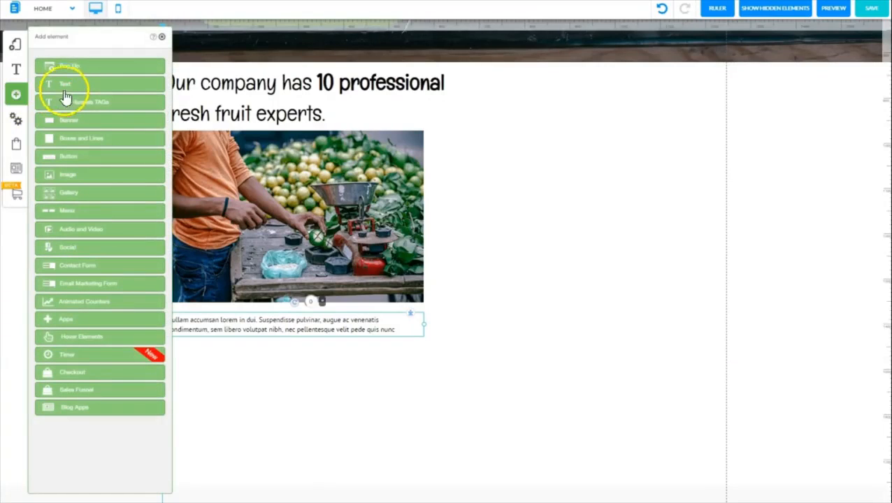
left_click(66, 91)
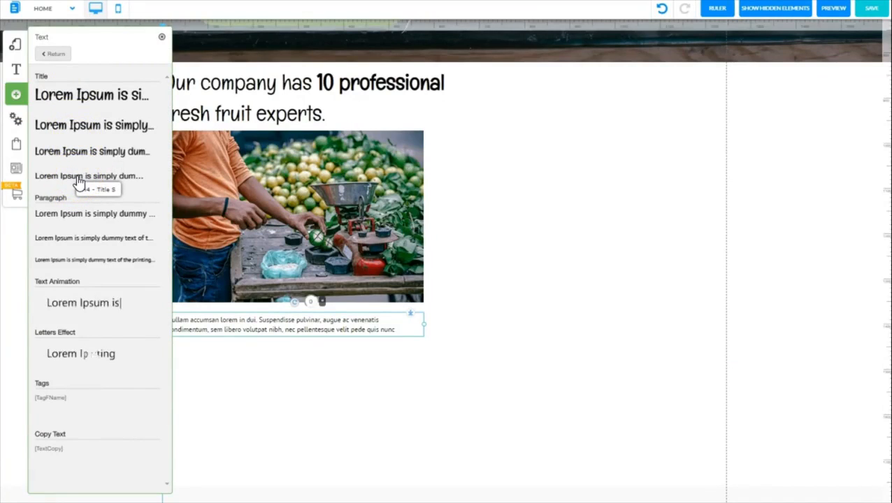
left_click_drag(78, 182, 649, 151)
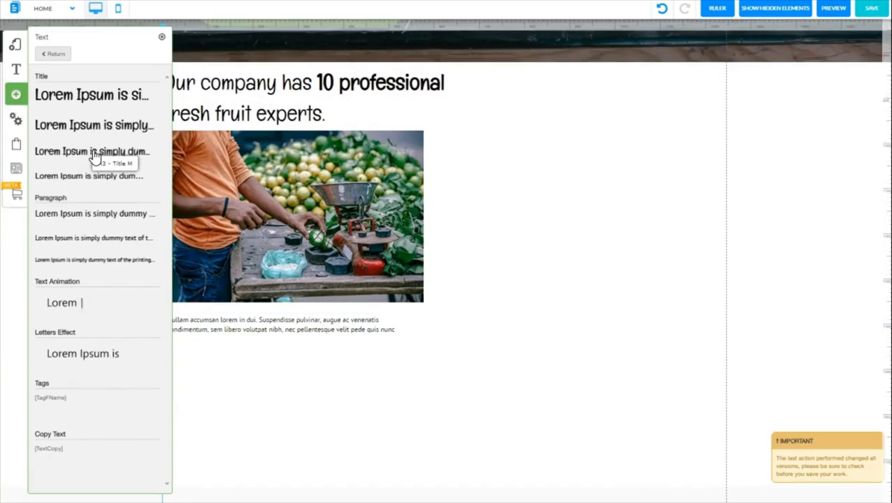
left_click_drag(94, 156, 603, 116)
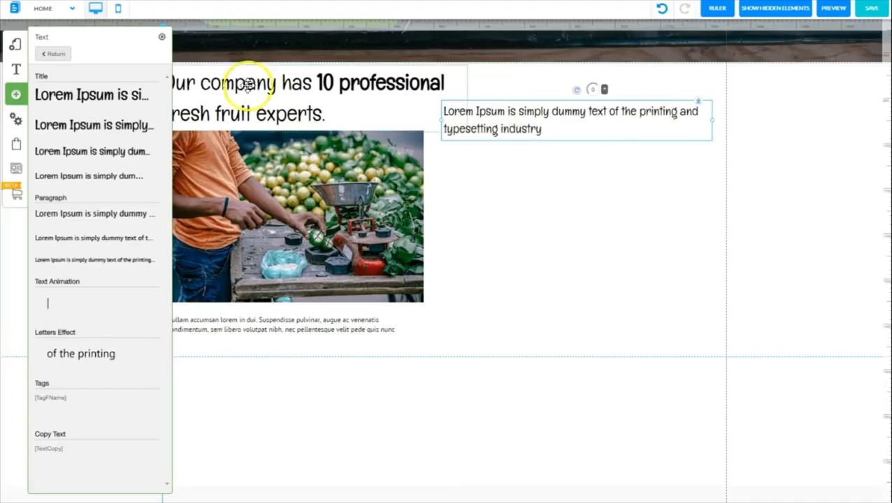
left_click(162, 37)
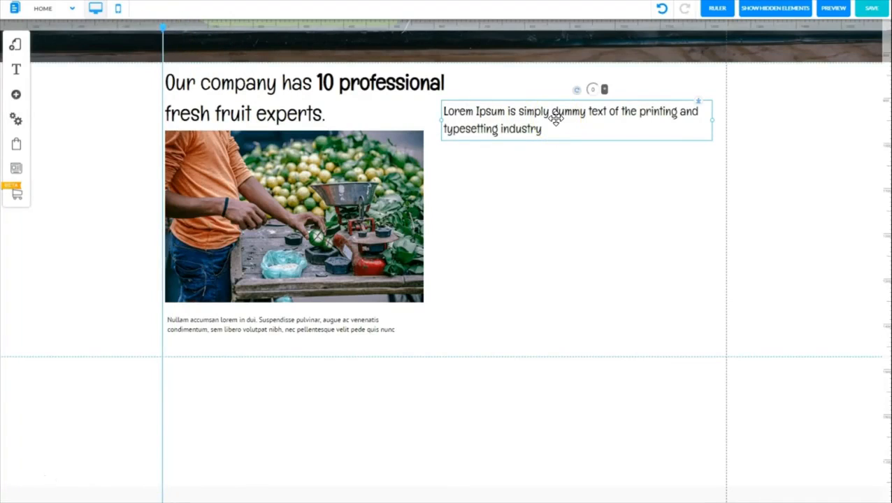
Replace the new element's placeholder text with the three copied paragraphs, and fit the block inside the section beside the photo, near the right guide
double_click(556, 119)
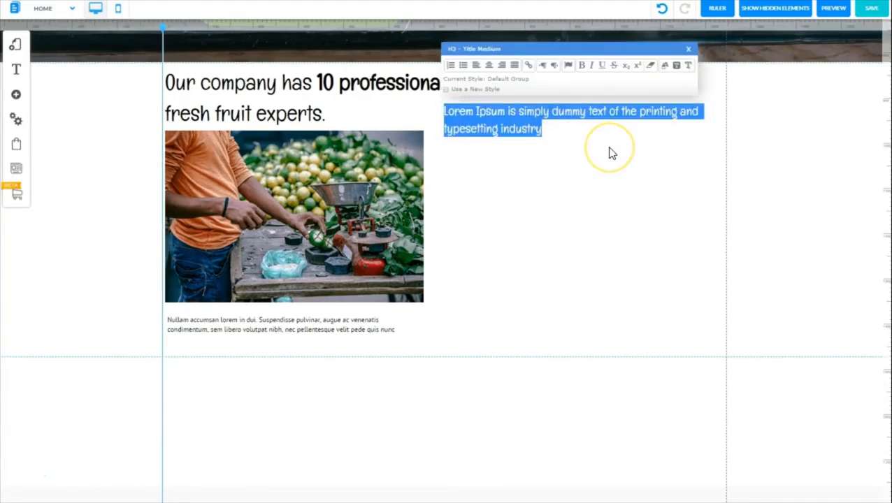
key("ctrl+v")
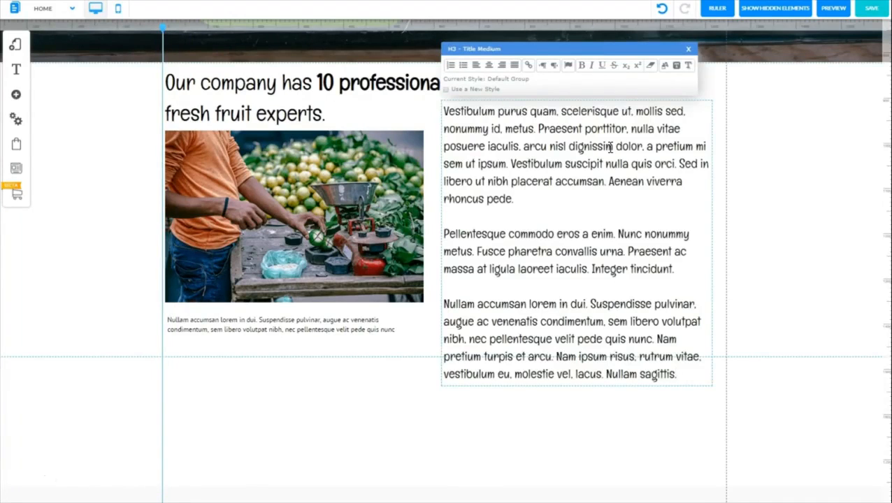
left_click_drag(575, 244, 589, 212)
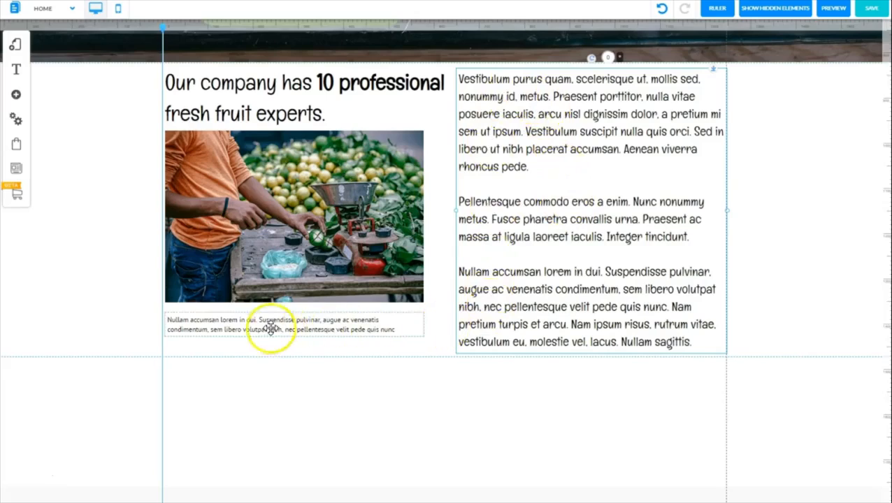
left_click(100, 349)
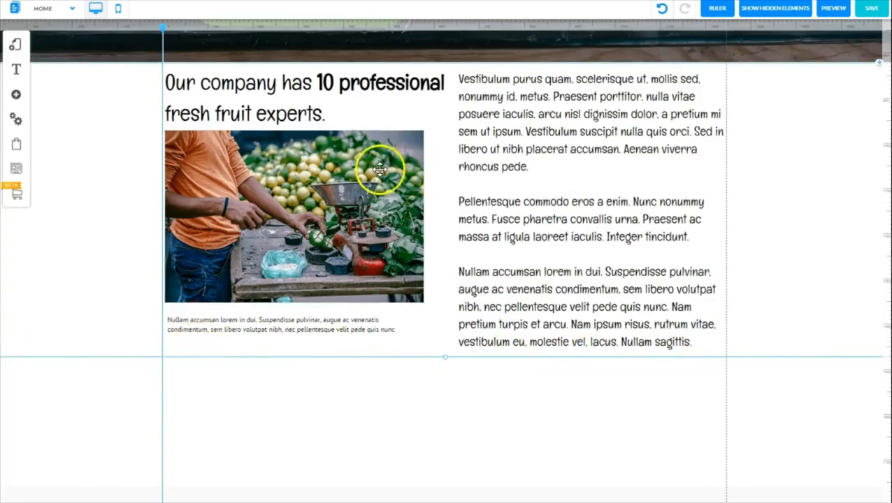
left_click(568, 226)
left_click_drag(567, 225, 566, 223)
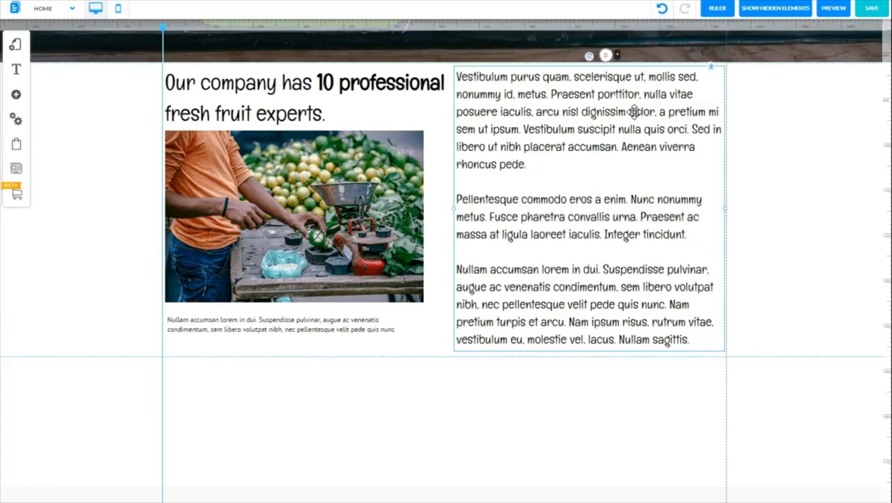
Justify all three paragraphs of the text block beside the vendor photo
triple_click(556, 114)
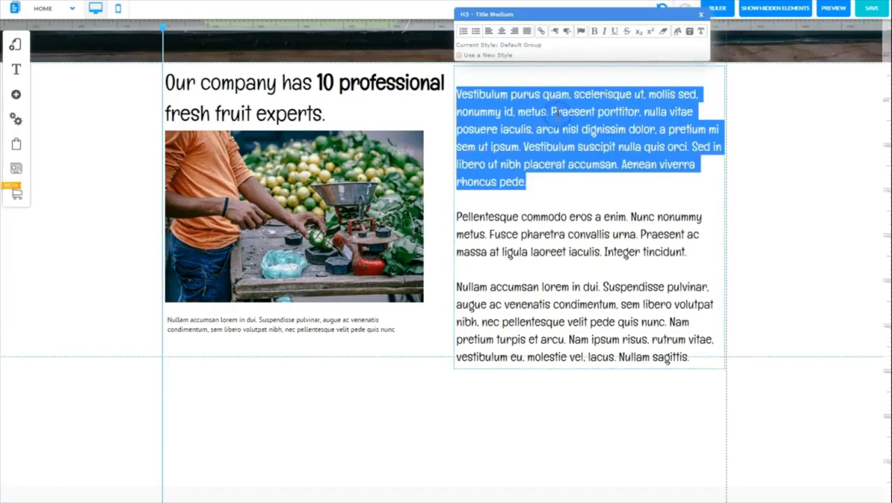
key("ctrl+a")
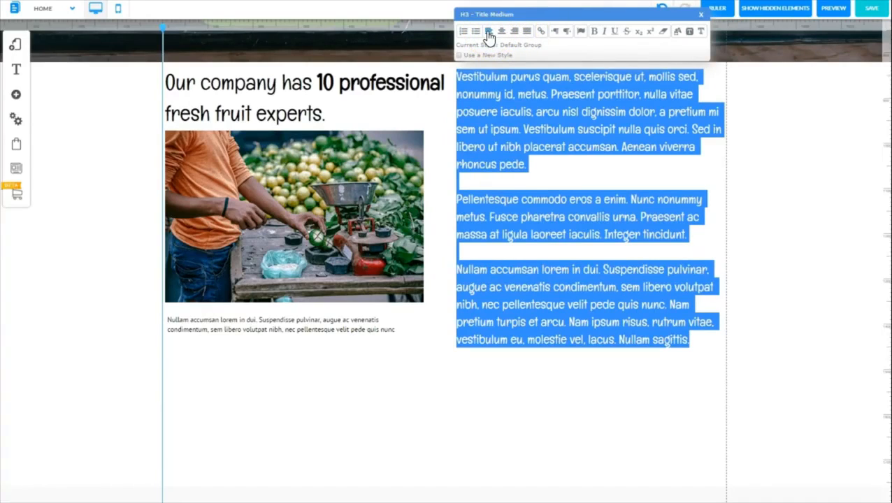
left_click(527, 31)
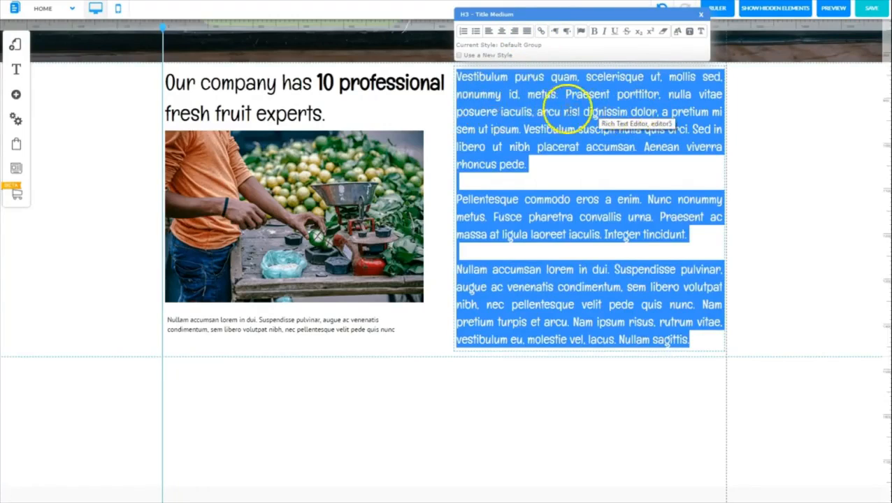
left_click(547, 166)
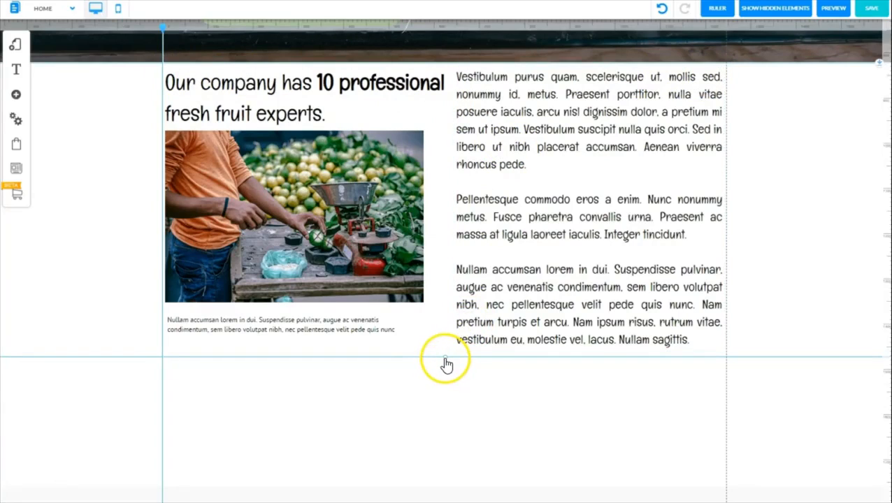
Extend the white section slightly downward, and shift the caption and vendor photo down to leave more space beneath the title
left_click_drag(445, 363, 446, 373)
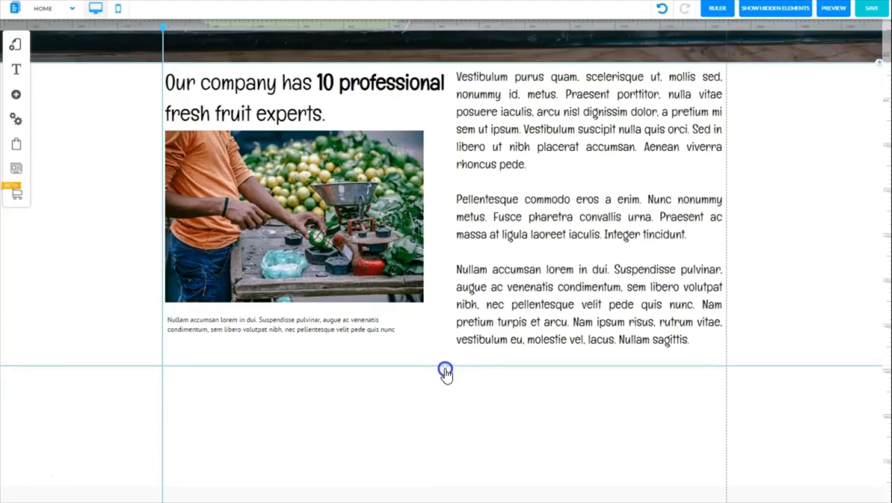
left_click(244, 326)
left_click_drag(244, 326, 245, 344)
left_click(300, 248)
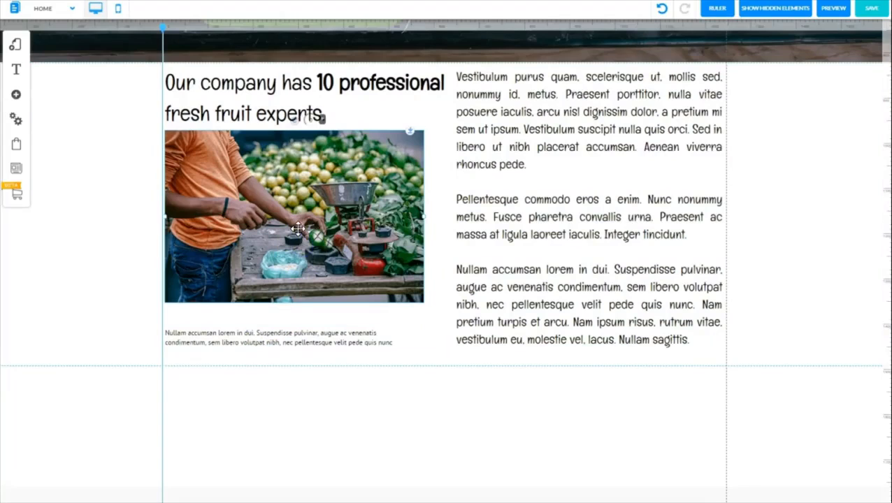
left_click_drag(298, 229, 296, 240)
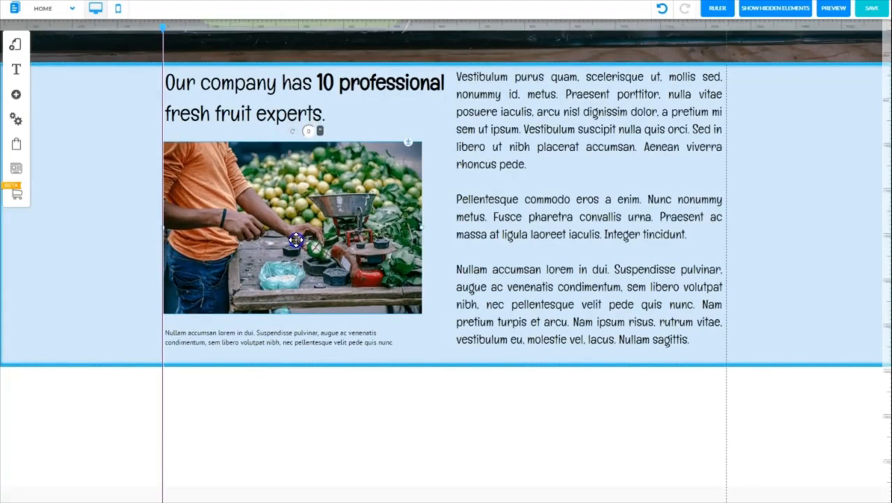
left_click_drag(296, 239, 296, 237)
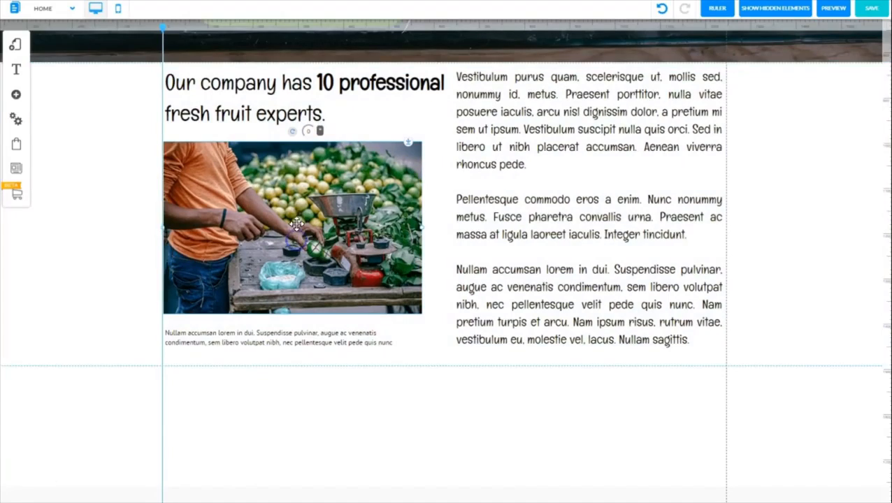
Shift the title and the justified text block slightly down so both have some space below the section's upper edge
left_click(258, 96)
left_click_drag(258, 96, 259, 99)
left_click(605, 119)
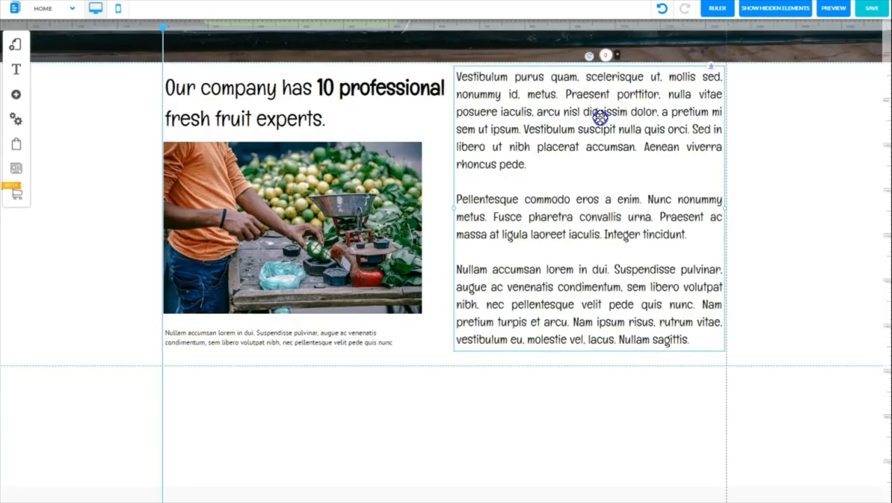
left_click_drag(600, 117, 602, 124)
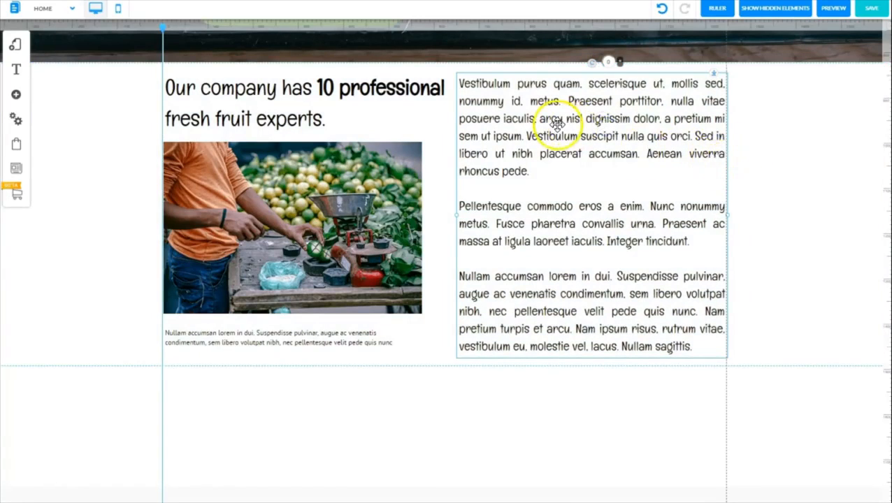
left_click_drag(560, 130, 418, 355)
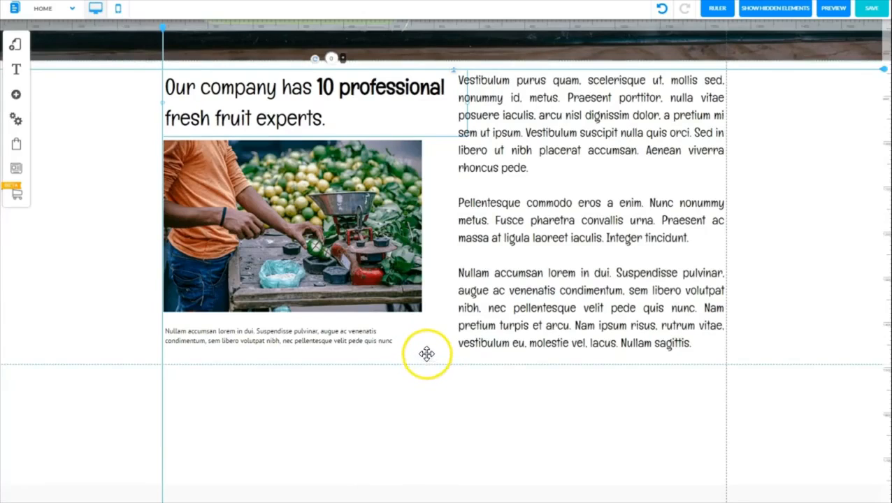
Shorten the white section to end just below the text block, and nudge the caption up closer to the vendor photo
left_click(426, 354)
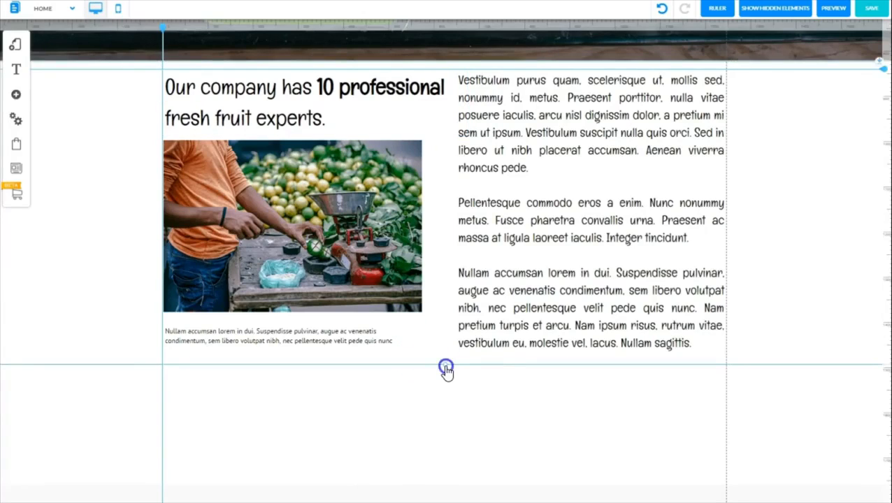
left_click_drag(446, 362, 445, 362)
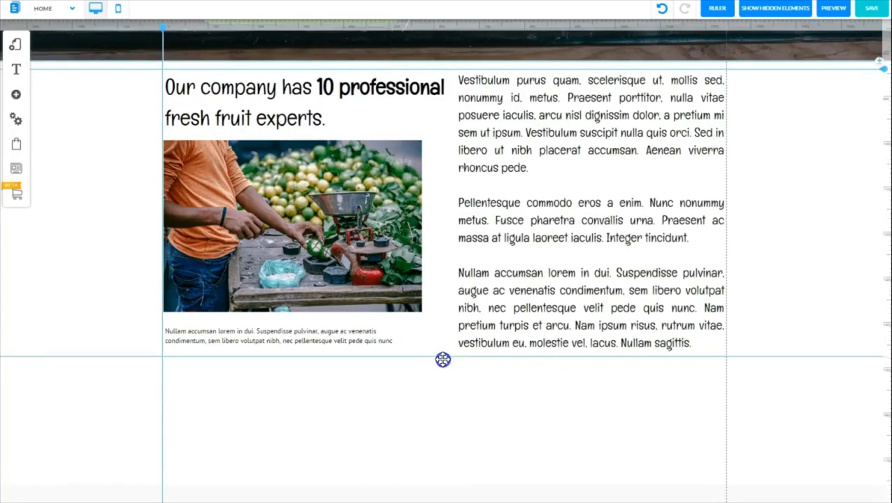
left_click(324, 338)
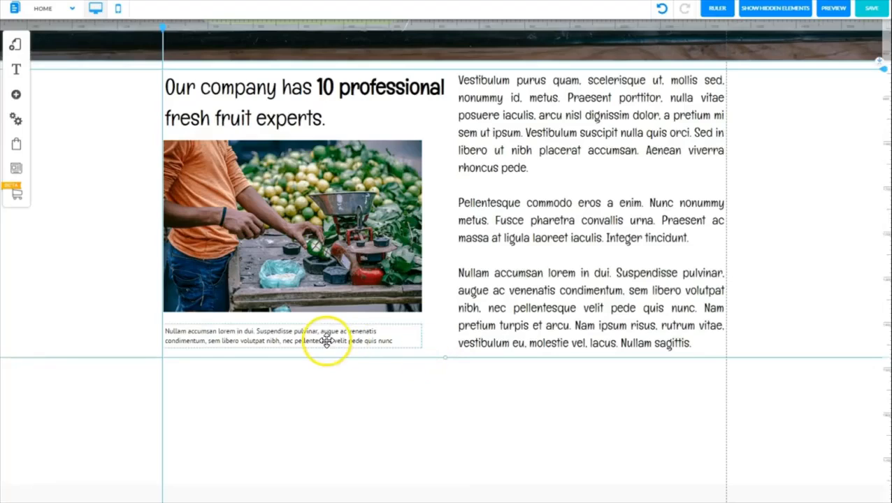
left_click_drag(321, 339, 321, 336)
Remove the horizontal and vertical ruler guides, and check the page in preview before returning to editing
left_click(874, 80)
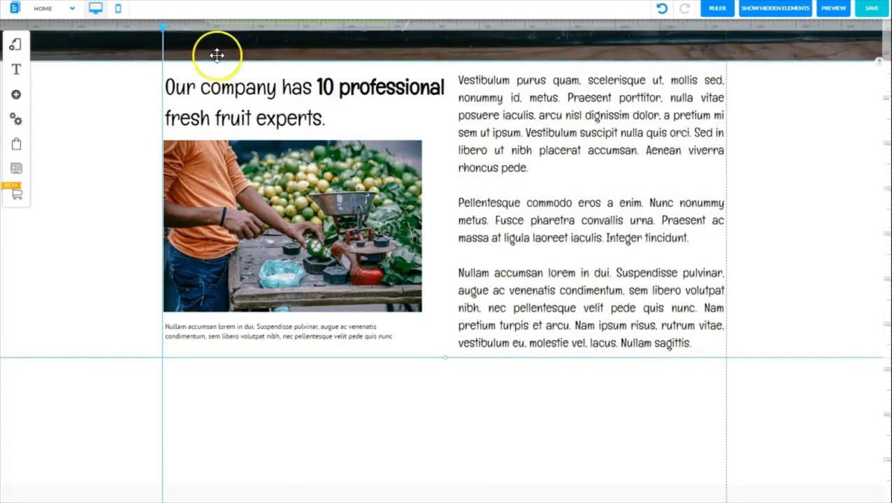
left_click(163, 26)
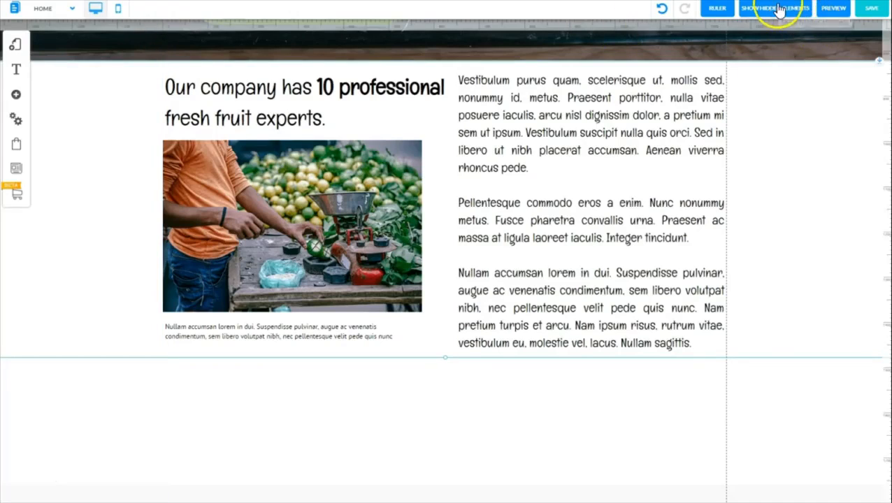
left_click(836, 8)
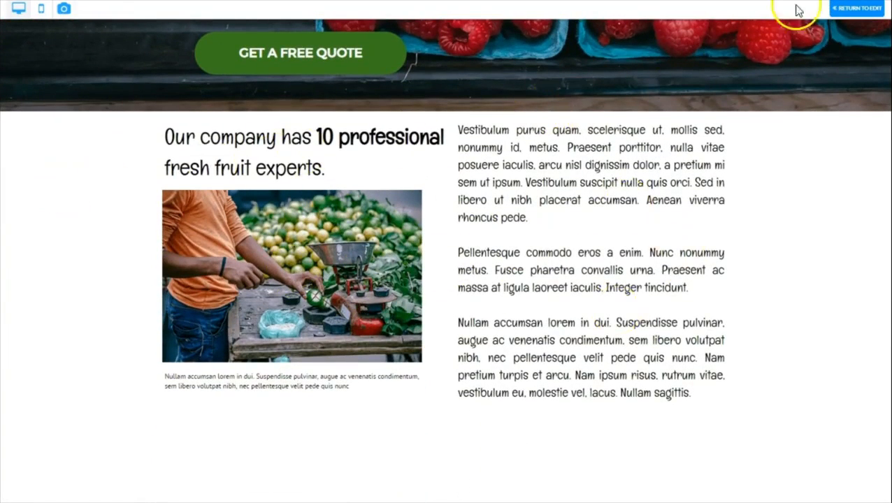
left_click(856, 8)
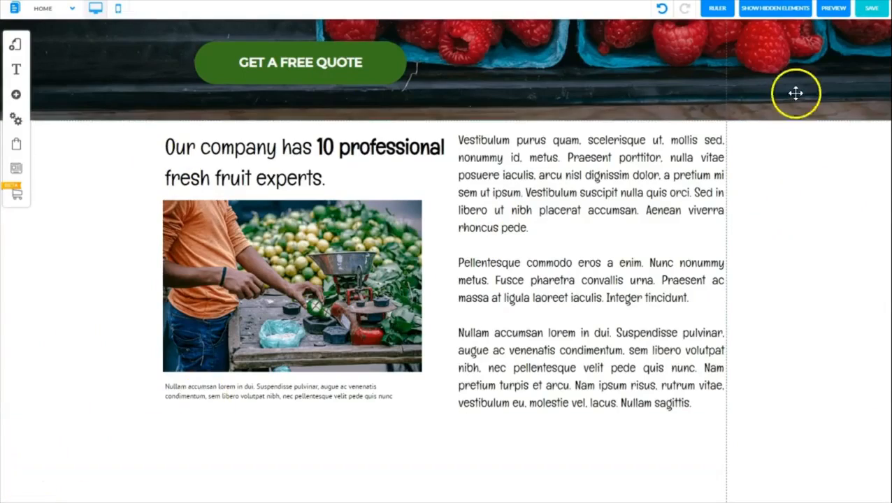
Save the changes to the default layout and Home page, and view the 'We are awesome at our work' section of the sample page
left_click(870, 9)
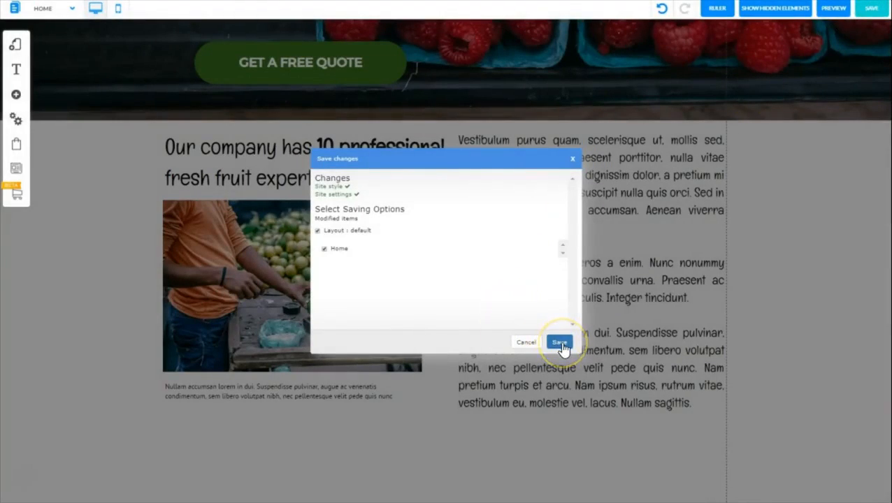
left_click(561, 343)
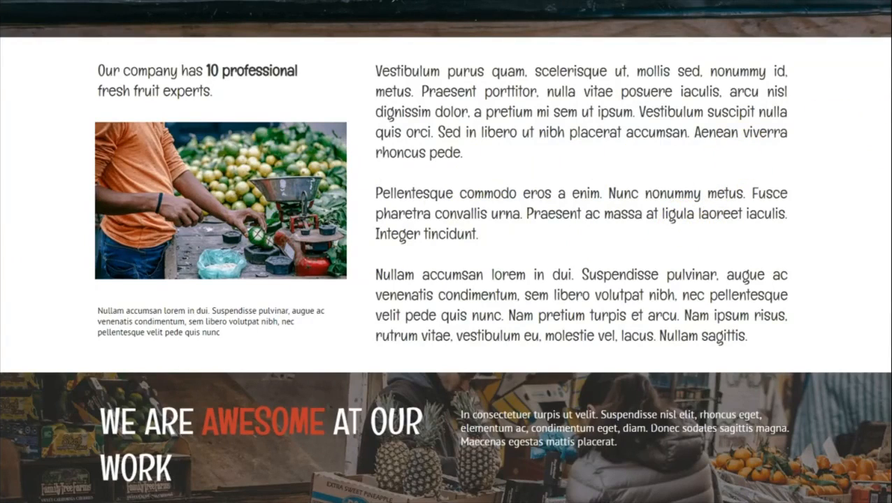
scroll(446, 252, "down", 5)
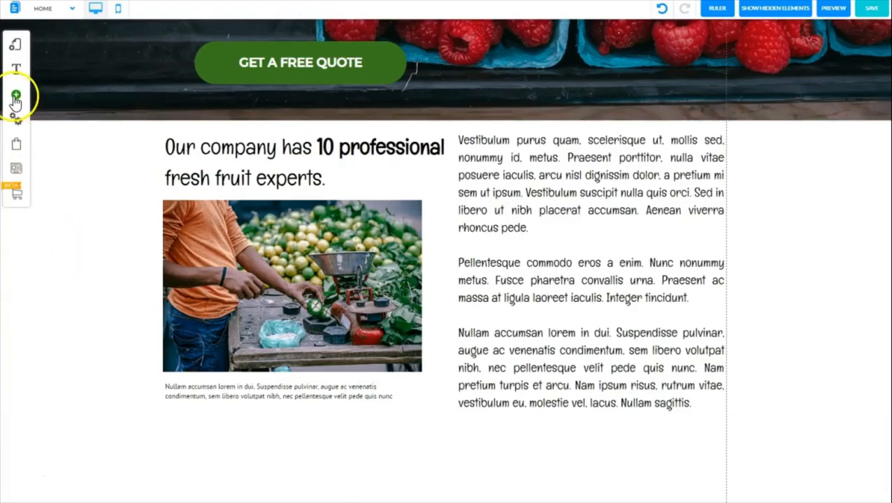
Add a Classic Standard (Dark Blue) banner to the page
left_click(15, 98)
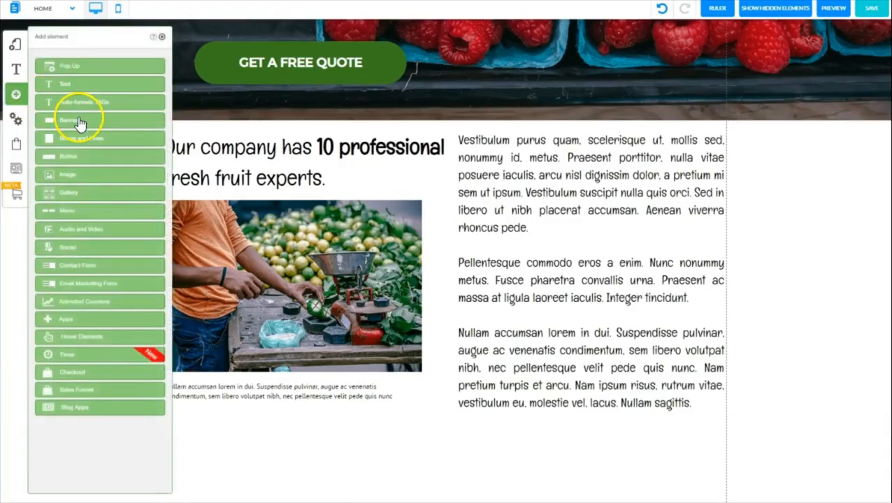
left_click(79, 120)
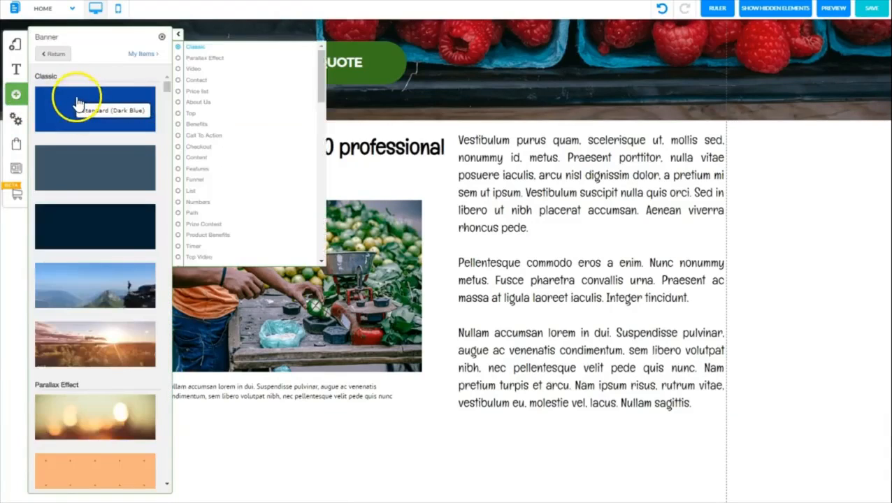
left_click(77, 108)
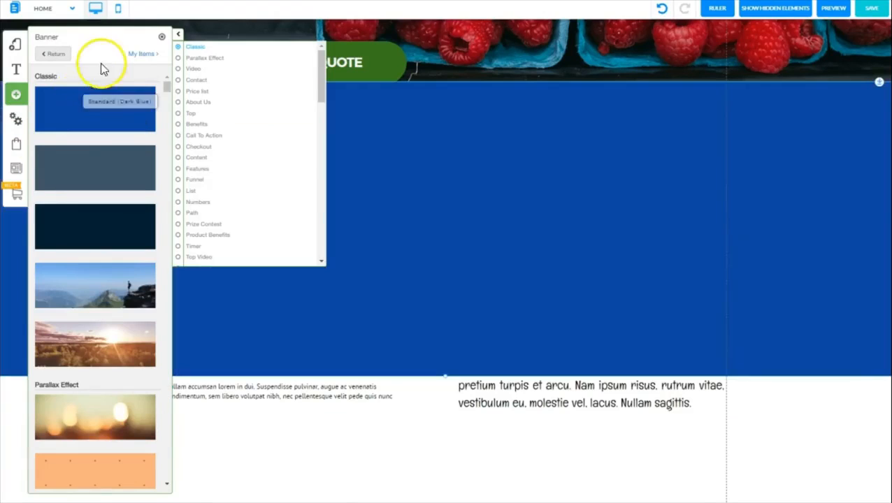
left_click(162, 38)
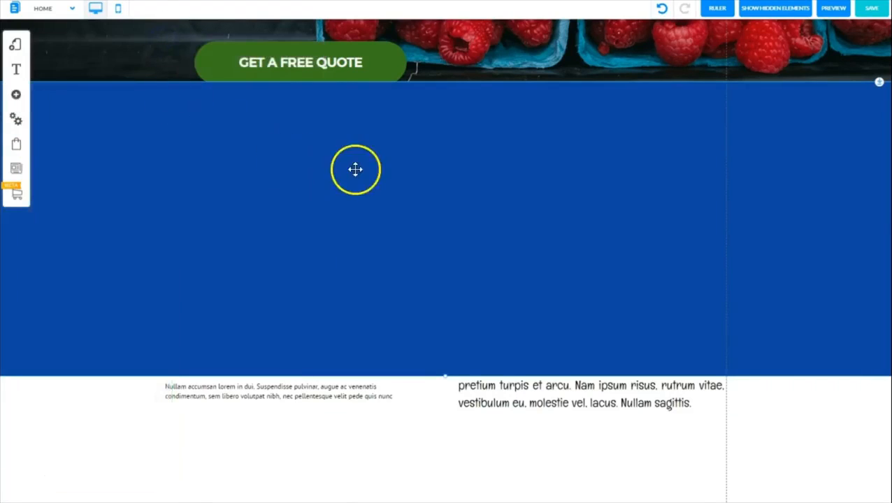
Move the blue banner directly below the white content section, against its lower edge
left_click_drag(356, 169, 386, 165)
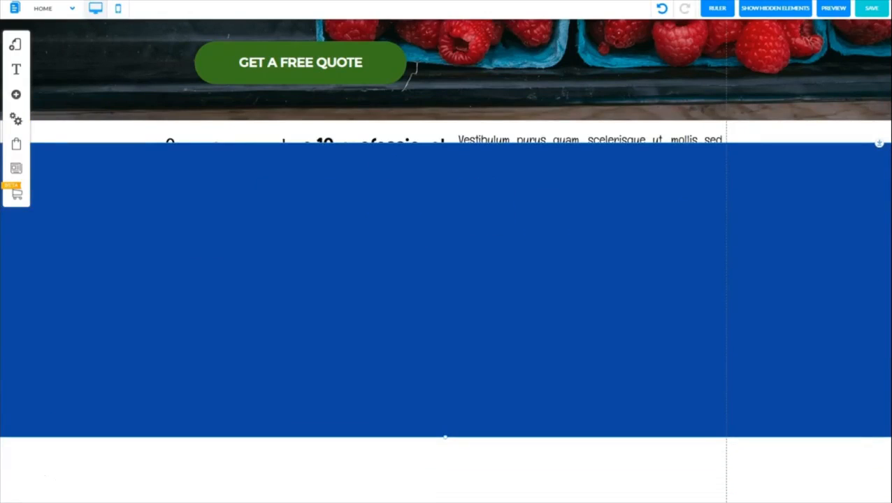
left_click_drag(386, 165, 880, 327)
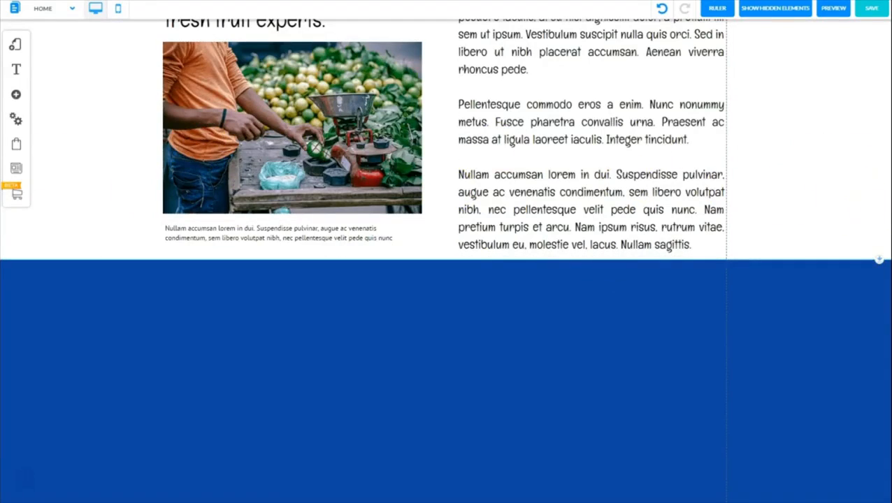
scroll(556, 477, "down", 3)
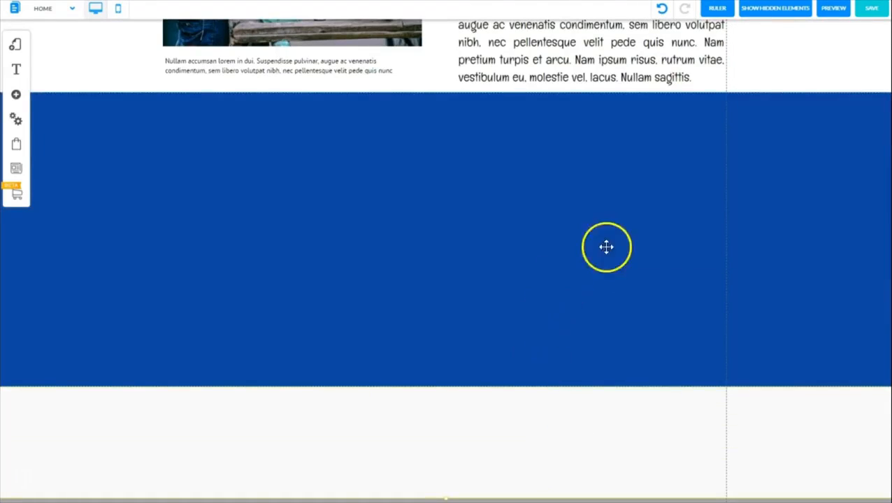
scroll(23, 484, "up", 2)
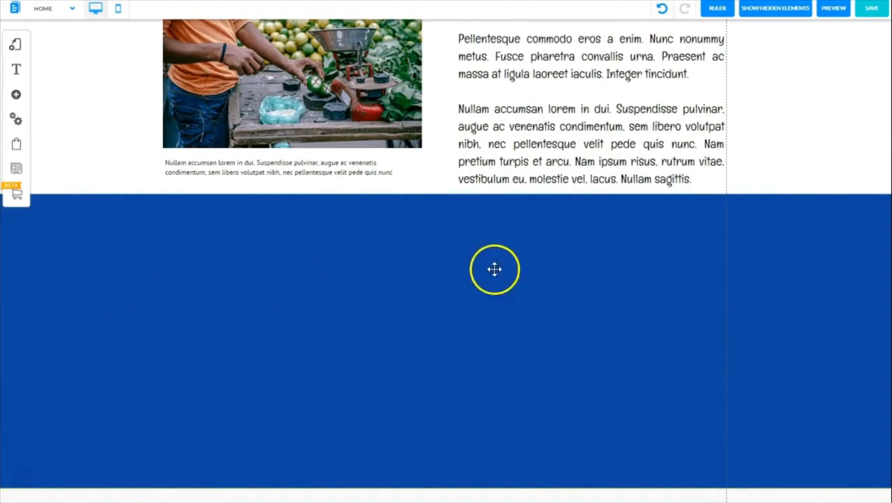
Remove the blue background color from the new banner
left_click(391, 262)
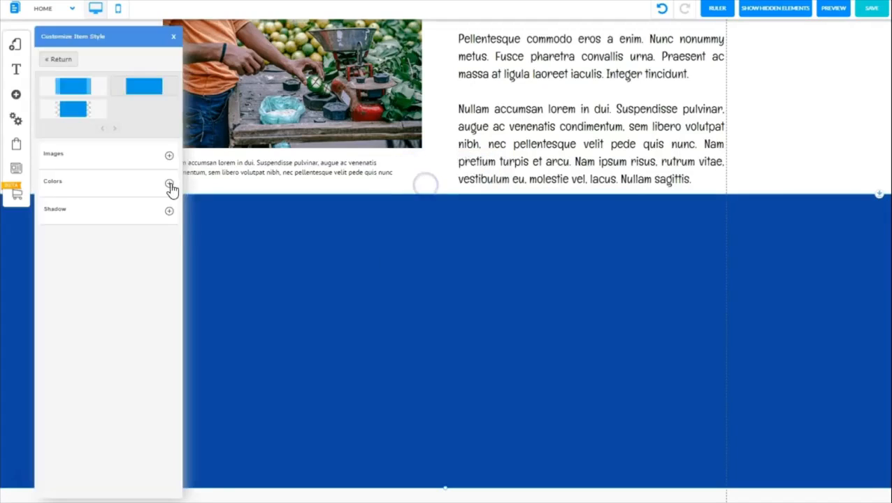
left_click(170, 186)
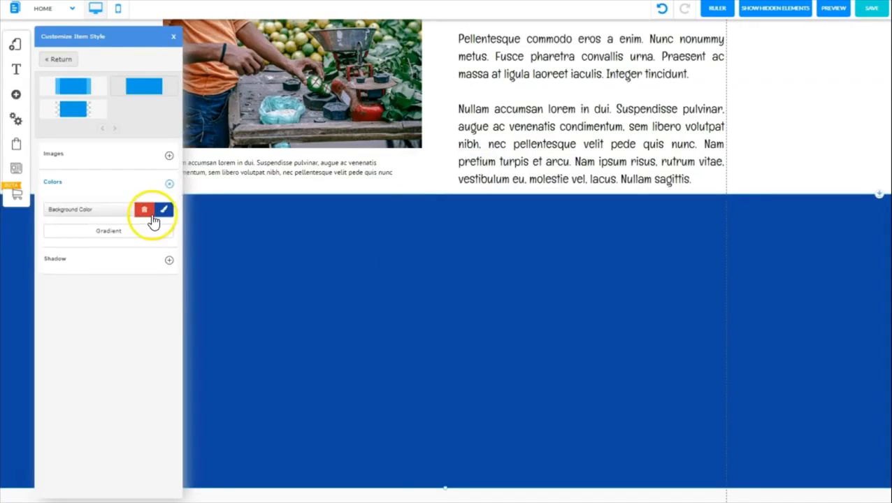
left_click(145, 211)
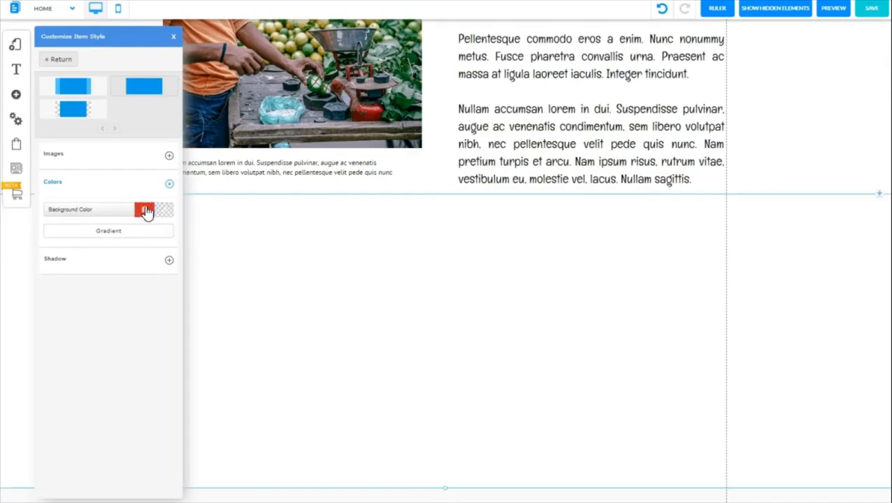
left_click(169, 184)
Set the darkened fruit market photo from the Fruit Shop folder as the new banner's fluid background image
left_click(170, 158)
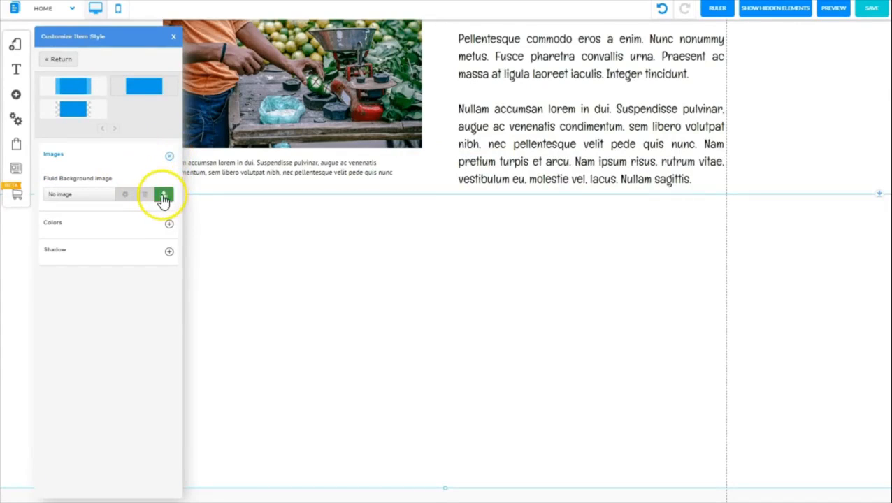
left_click(164, 195)
left_click(220, 318)
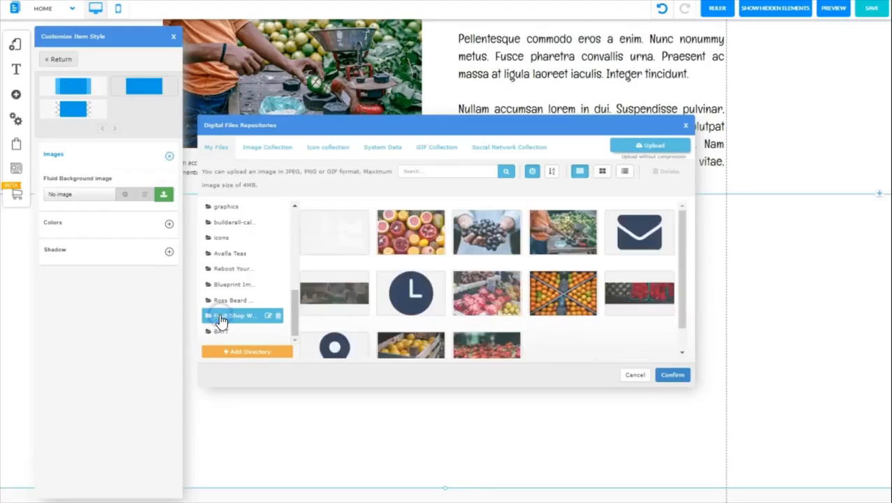
mouse_move(683, 293)
left_mouse_down()
mouse_move(682, 302)
mouse_move(677, 279)
left_mouse_up()
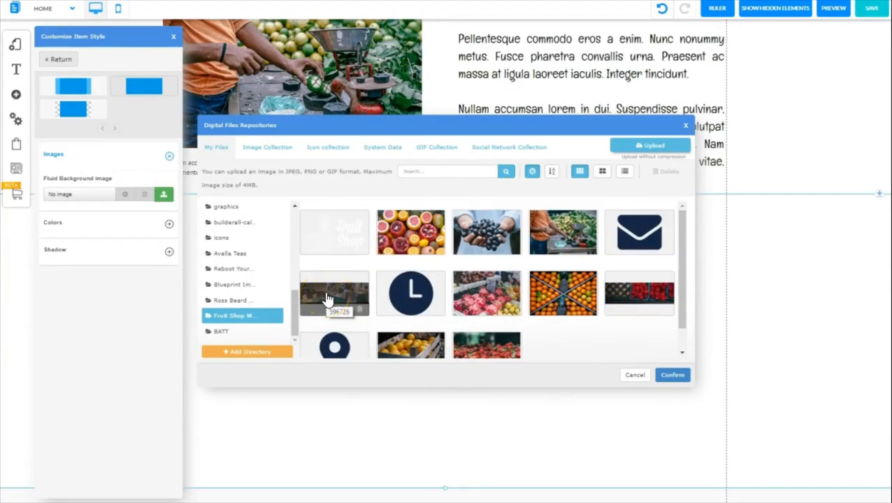
left_click(359, 277)
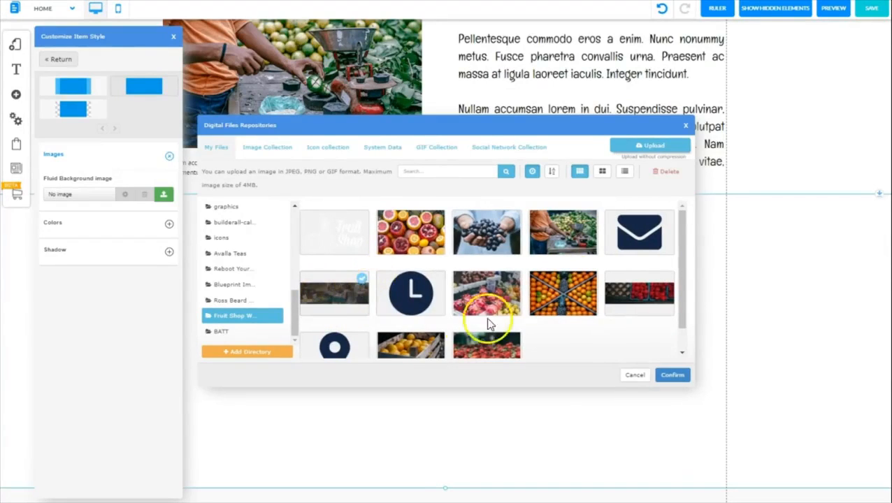
left_click(673, 374)
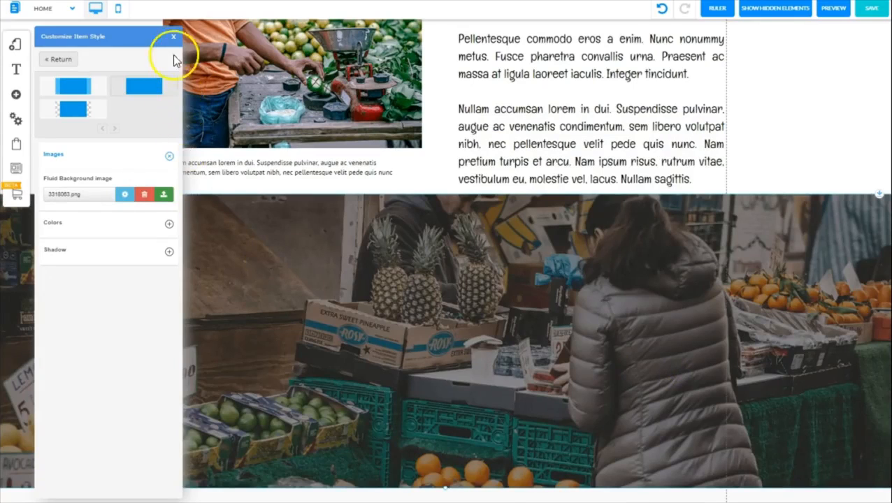
left_click(172, 39)
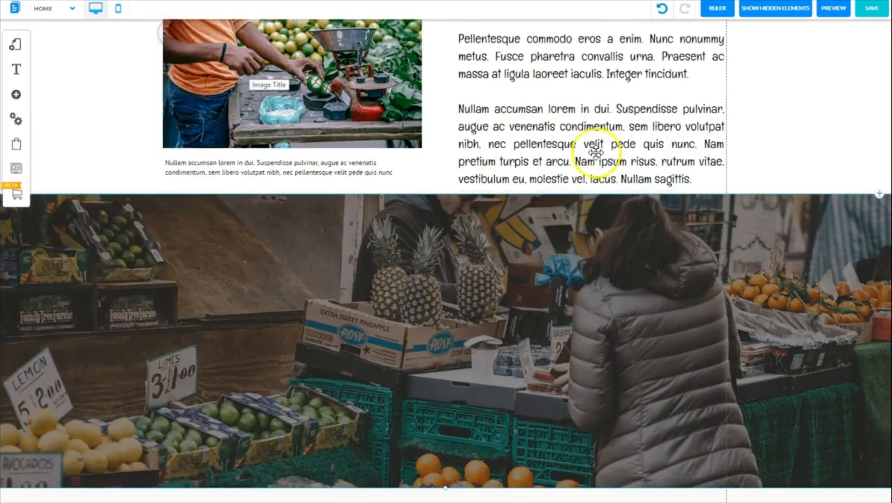
scroll(442, 387, "down", 2)
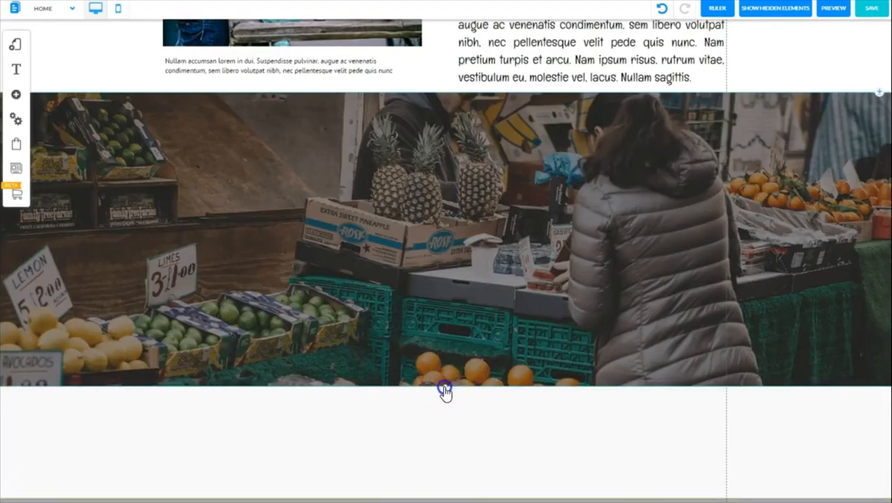
Shorten the market photo banner by raising its lower edge slightly
left_click_drag(444, 390, 421, 366)
scroll(571, 473, "up", 2)
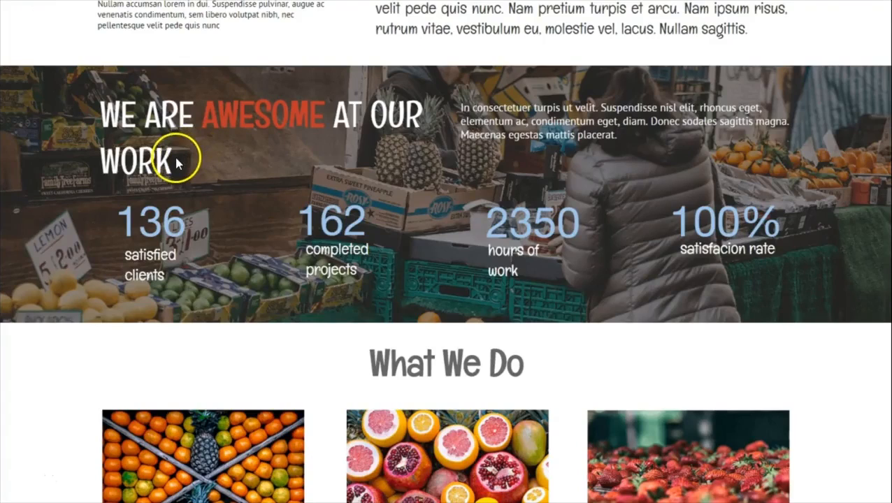
Add an extra-large H1 title on the market banner and replace its text with "WE ARE AWESOME AT OUR WORK" from the sample page
left_click_drag(175, 160, 109, 112)
key("ctrl+c")
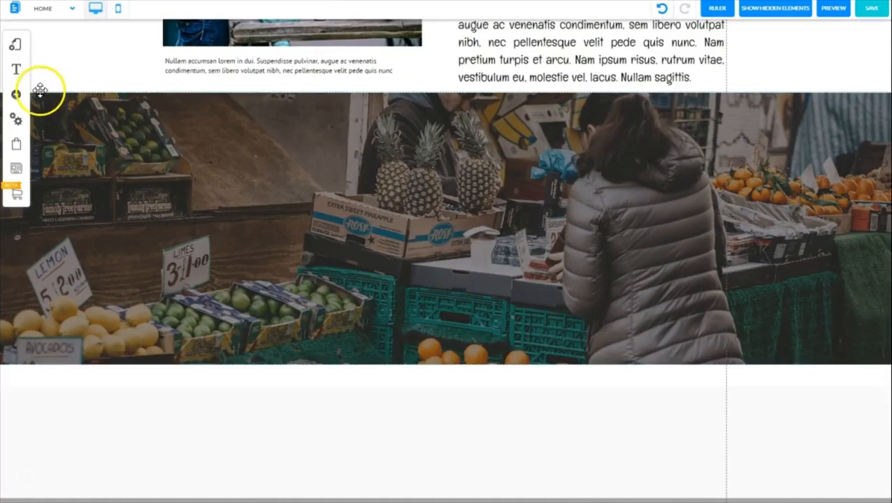
left_click(16, 95)
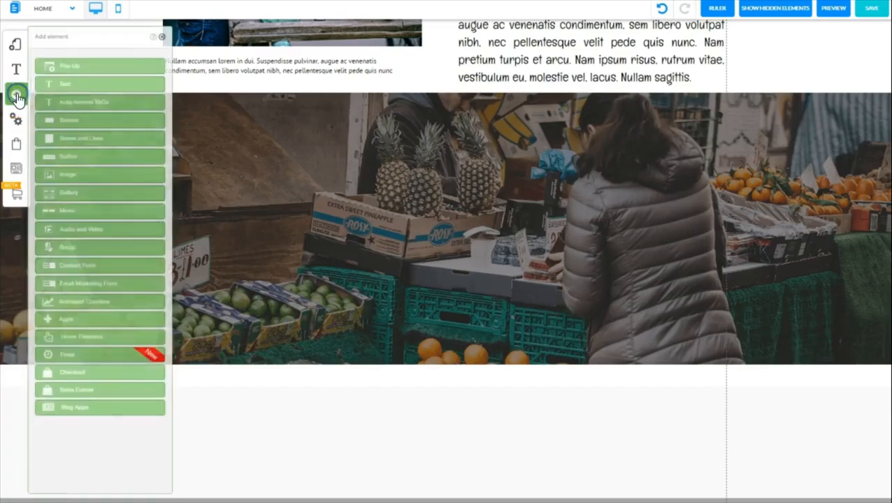
left_click(82, 84)
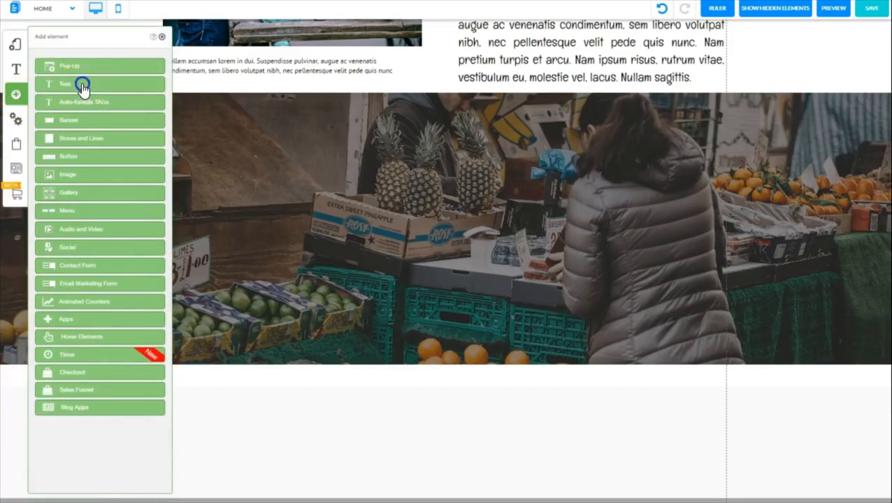
left_click(84, 93)
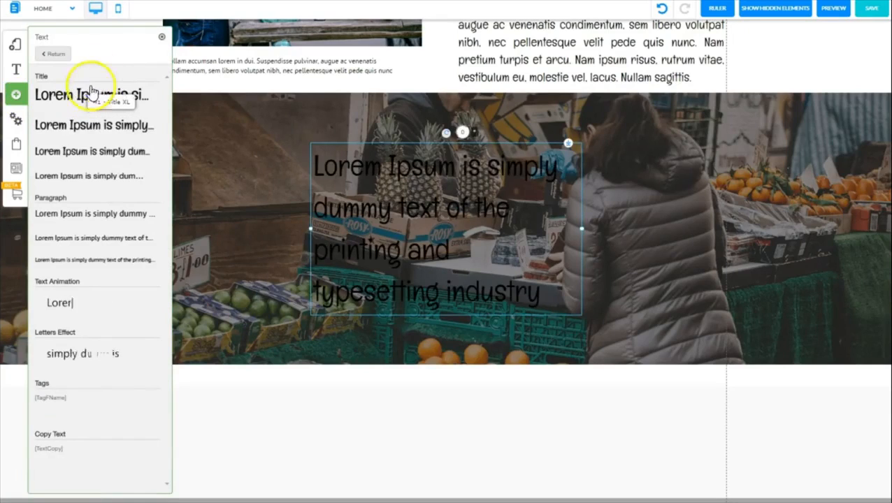
left_click(162, 37)
left_click(402, 207)
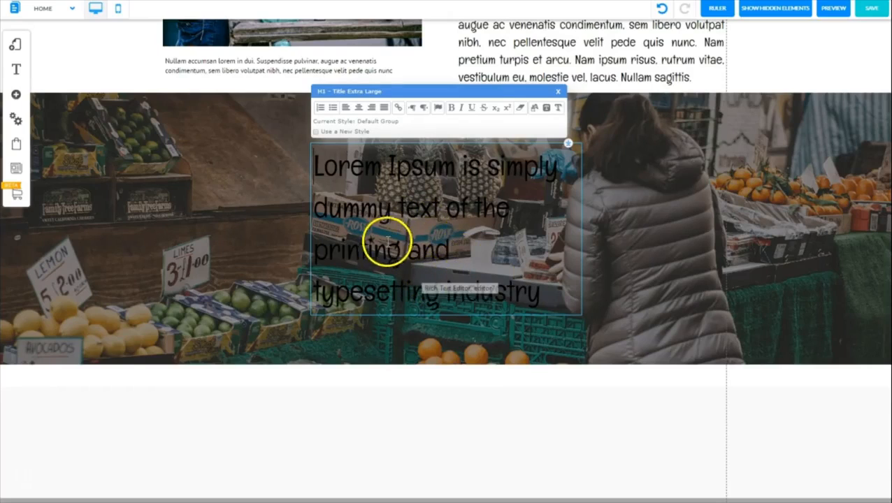
key("ctrl+a")
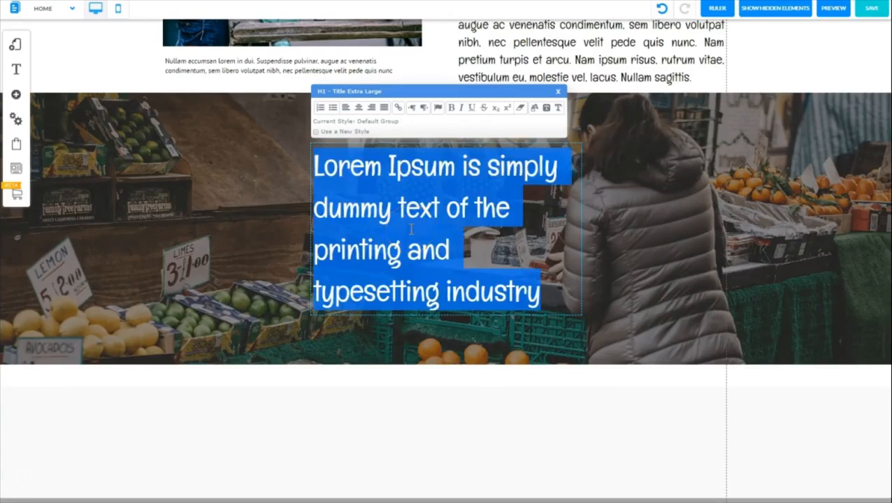
key("ctrl+v")
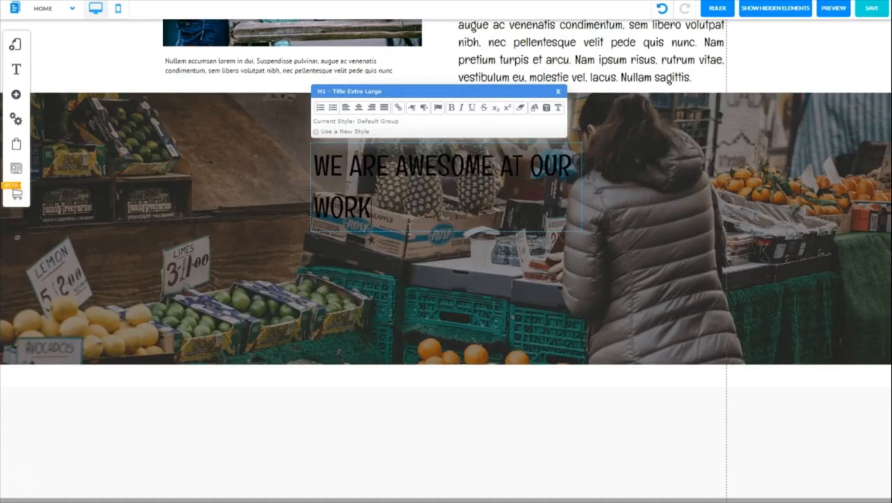
Color the whole banner heading white
left_click_drag(371, 208, 316, 174)
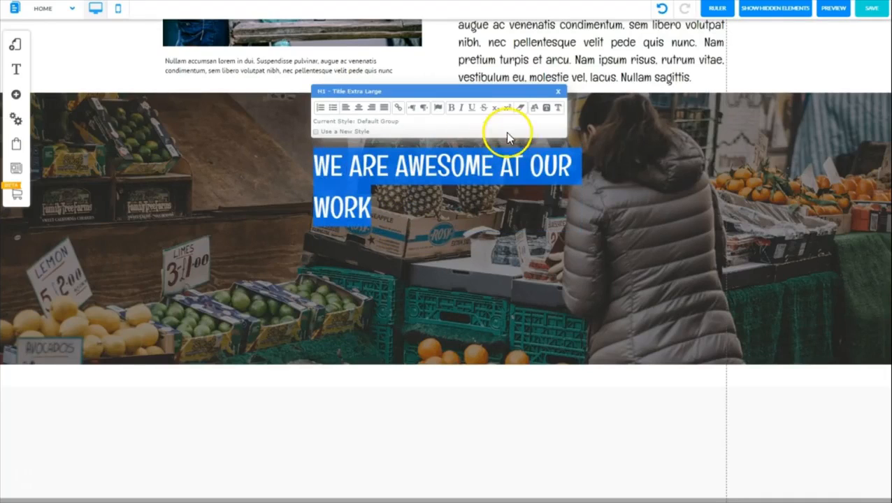
left_click(535, 109)
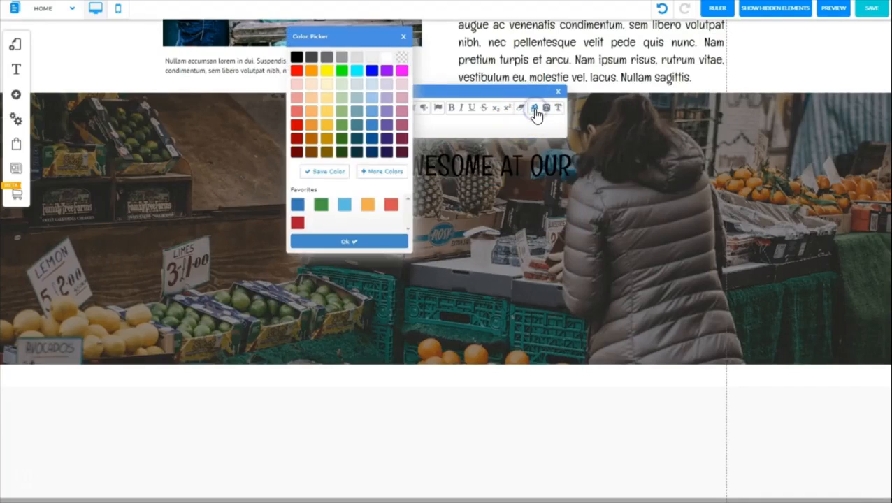
left_click(402, 61)
left_click(498, 192)
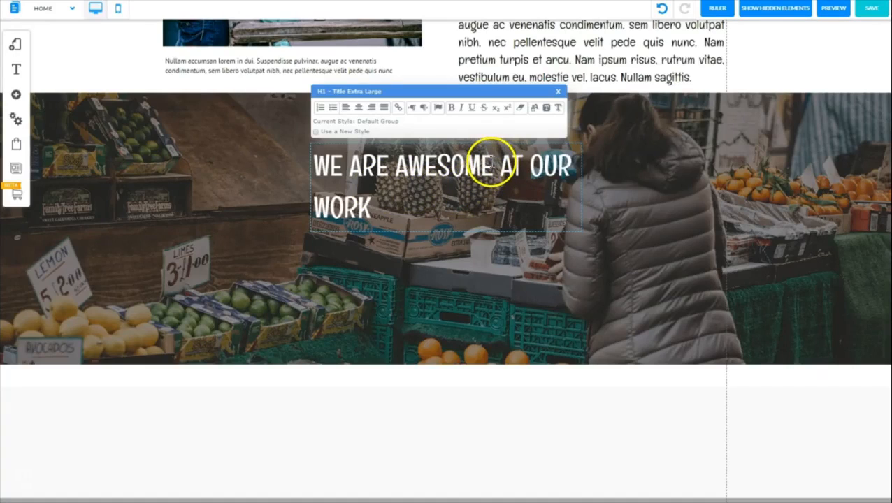
Color the word AWESOME in the banner heading bright red
left_click_drag(493, 163, 395, 165)
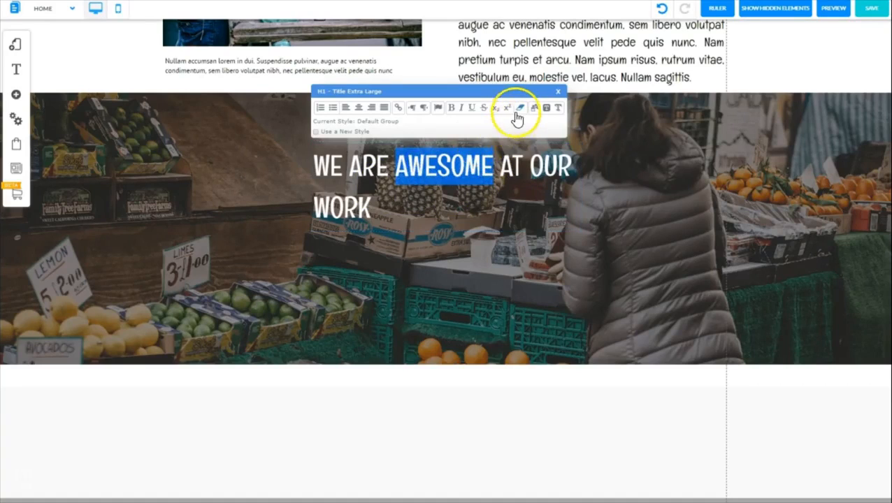
left_click(534, 110)
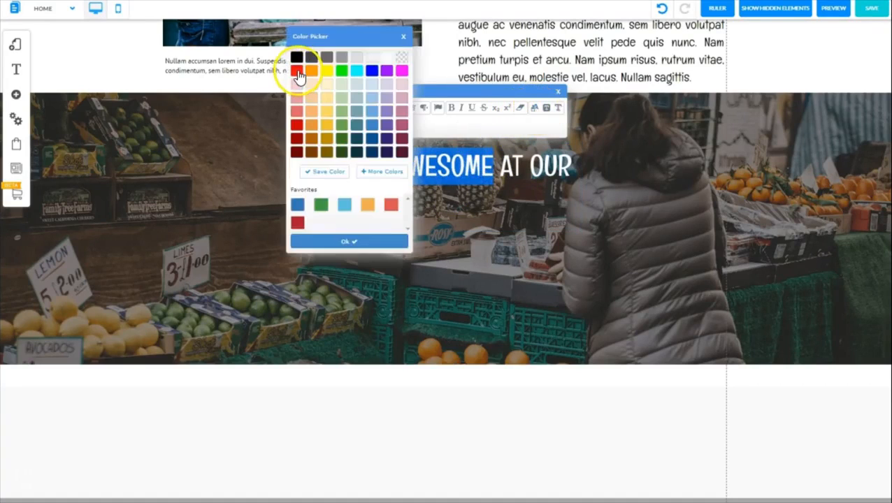
left_click(297, 72)
left_click(347, 241)
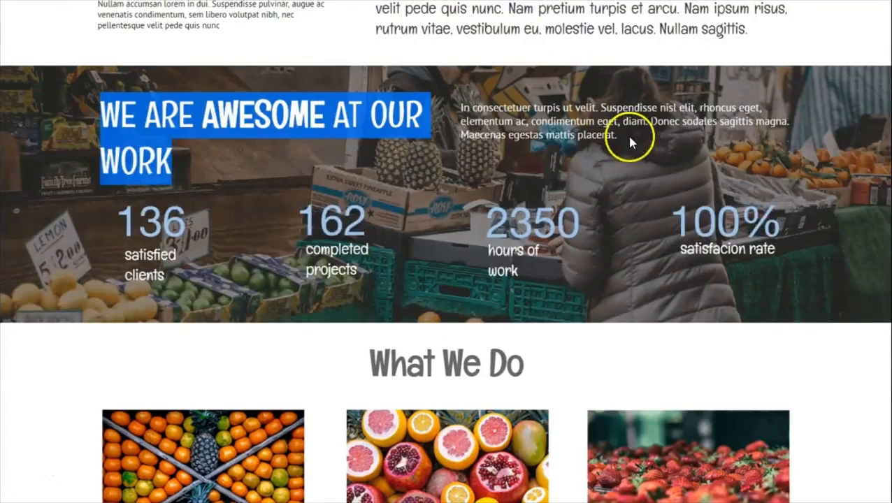
Copy the "In consectetuer turpis ut velit" paragraph from the sample page and add a large paragraph text element to the page
left_click(629, 139)
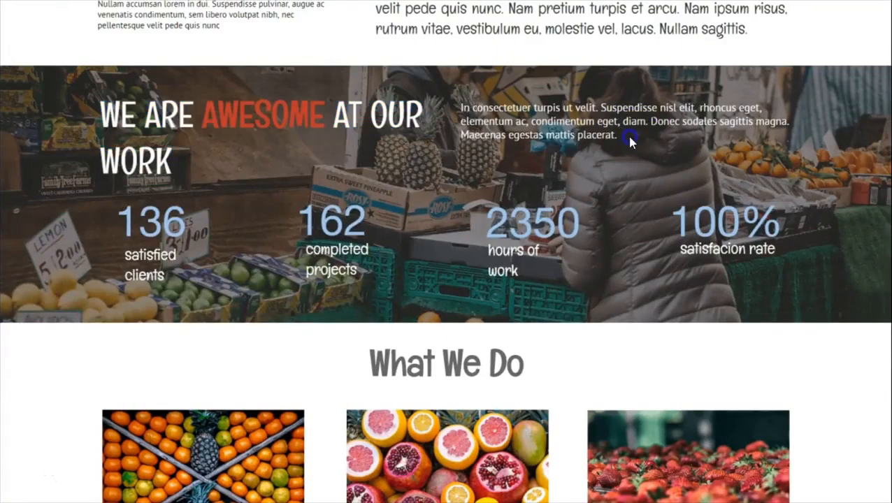
left_click_drag(624, 137, 462, 112)
key("ctrl+c")
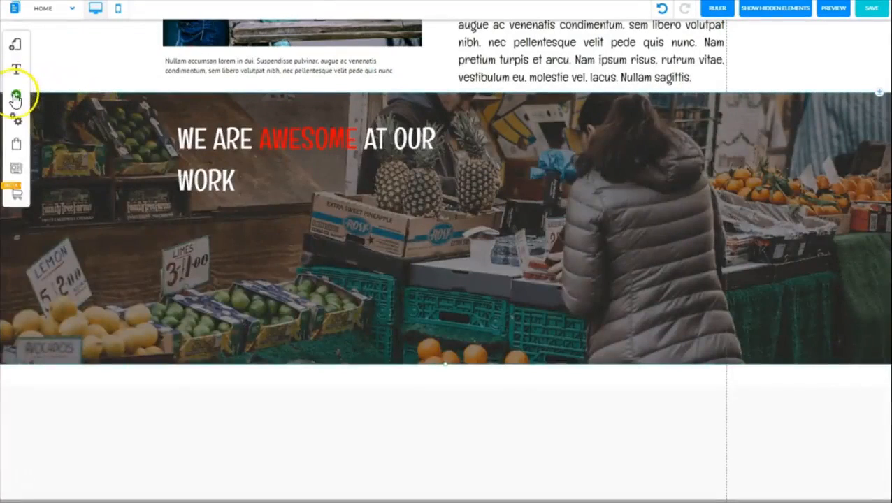
left_click(17, 96)
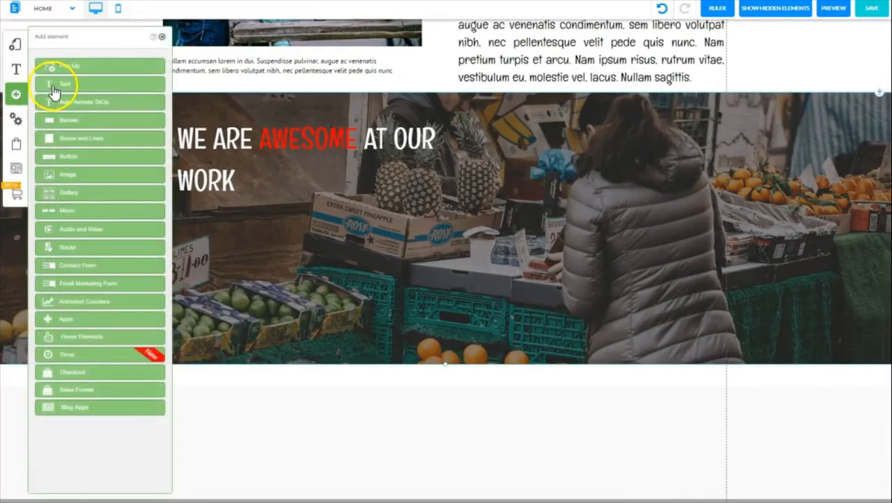
left_click(53, 88)
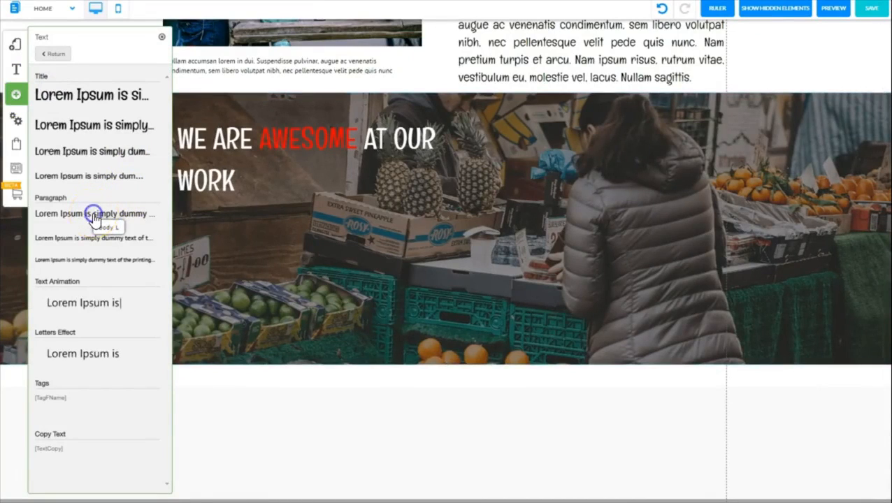
left_click(162, 36)
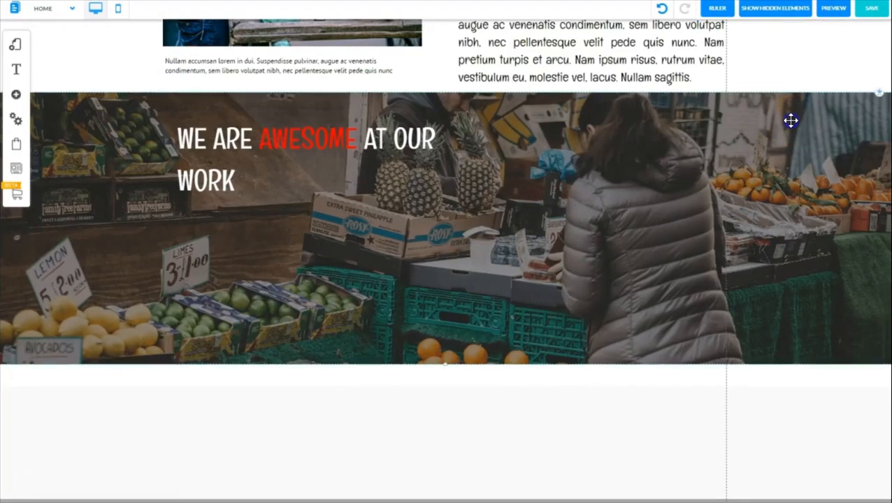
Move the market banner down to uncover the new paragraph, and replace its placeholder text with the copied sample paragraph
left_click_drag(790, 120, 803, 281)
left_click(471, 229)
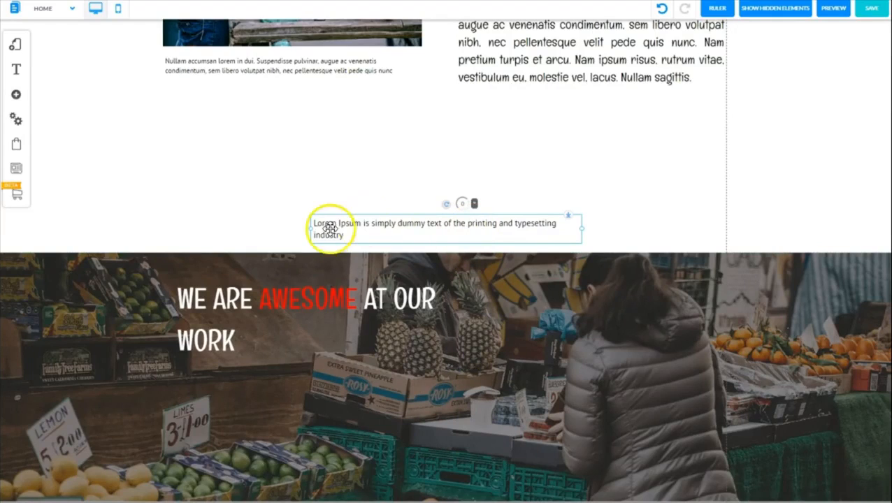
left_click(388, 224)
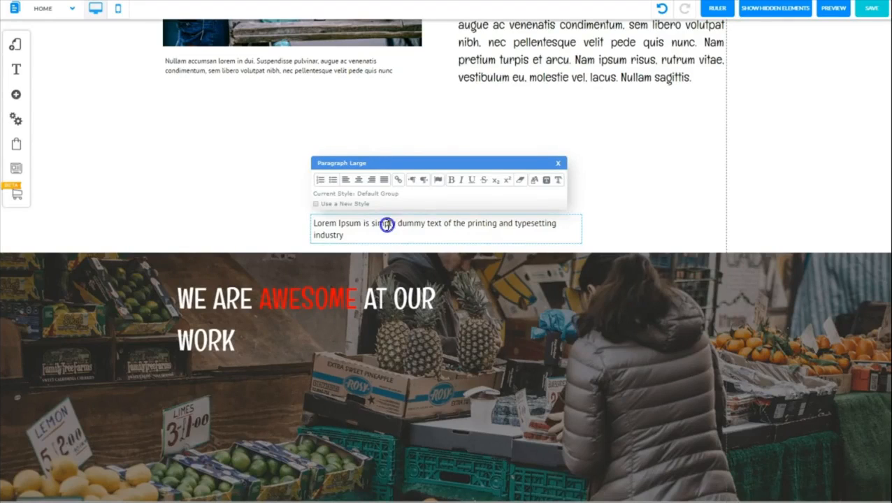
triple_click(387, 225)
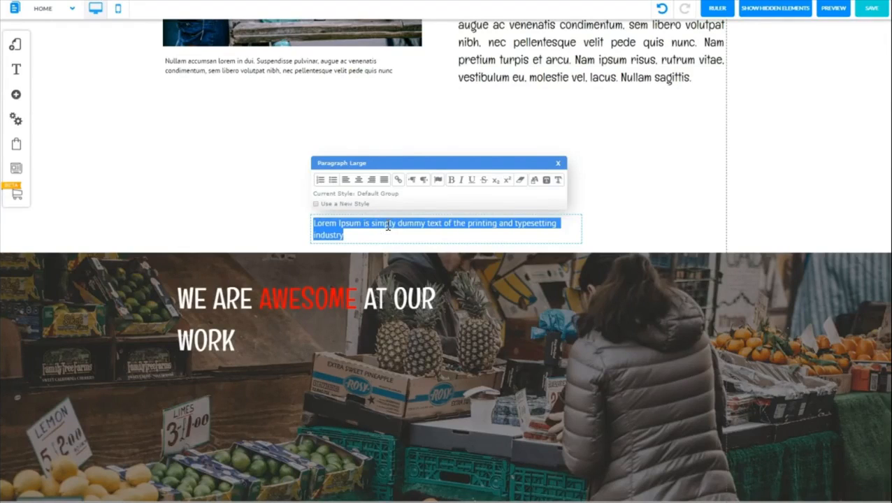
key("ctrl+v")
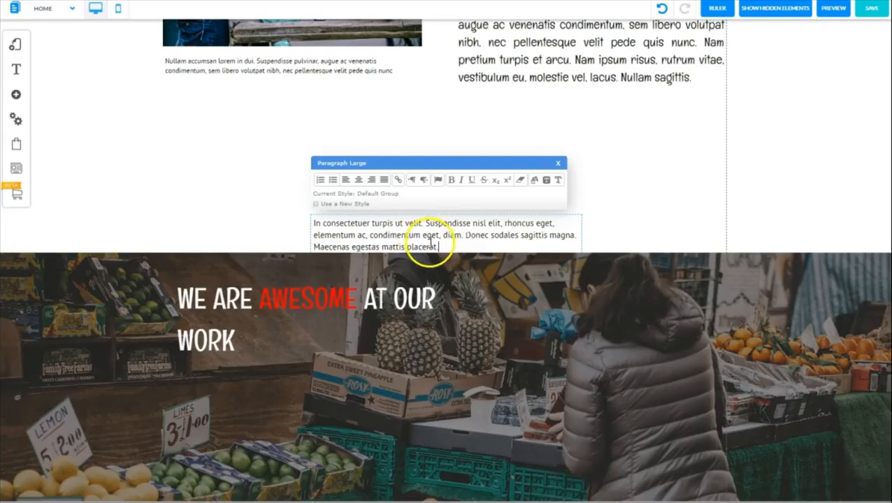
Color the entire new paragraph text white
left_click_drag(436, 247, 313, 223)
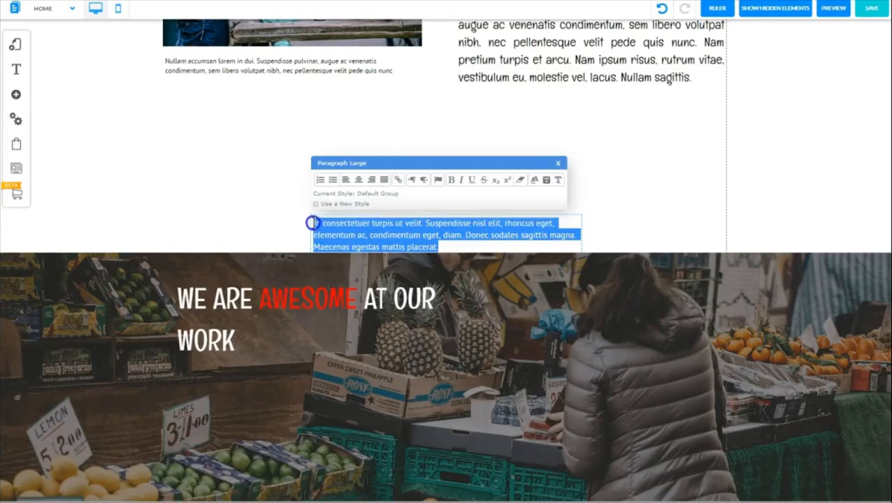
left_click(535, 181)
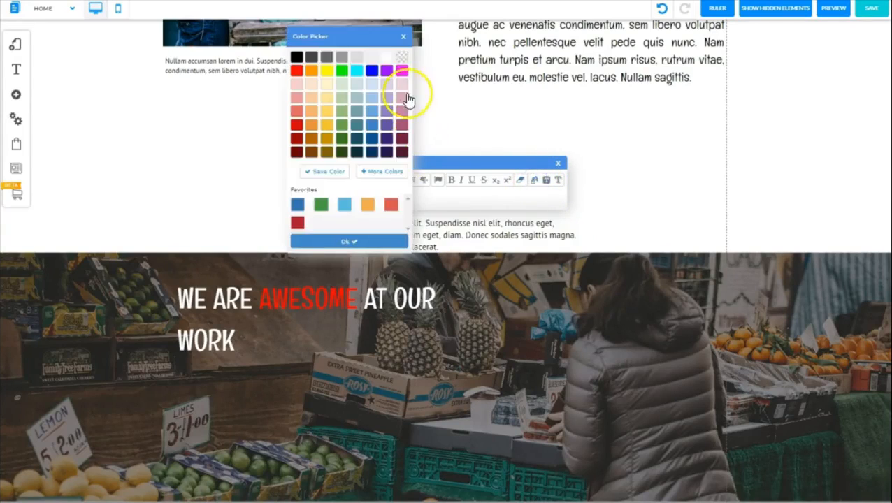
left_click(392, 59)
left_click(348, 241)
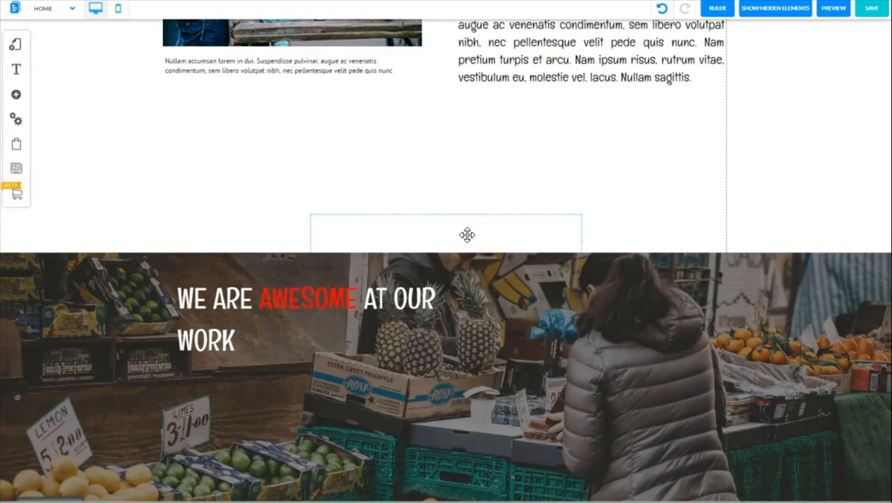
Place the white paragraph on the banner to the right of the heading, and move the banner back up beneath the white content section
left_click_drag(467, 235, 605, 304)
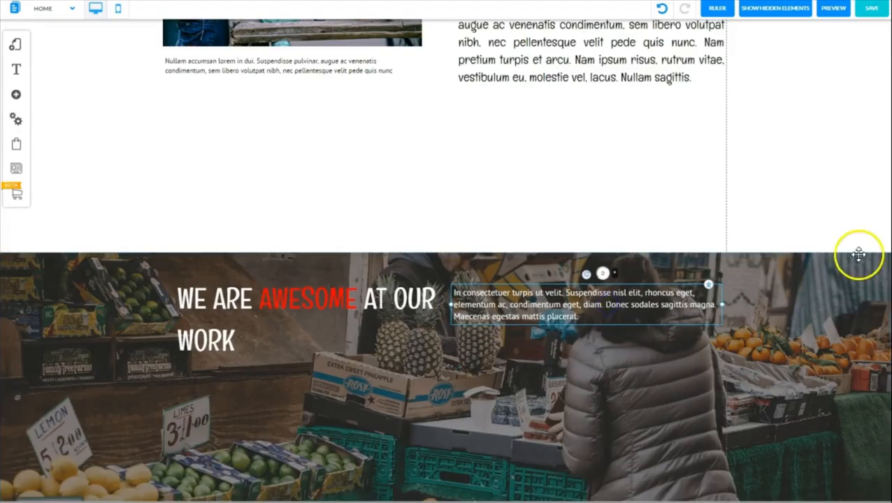
left_click_drag(865, 272, 828, 148)
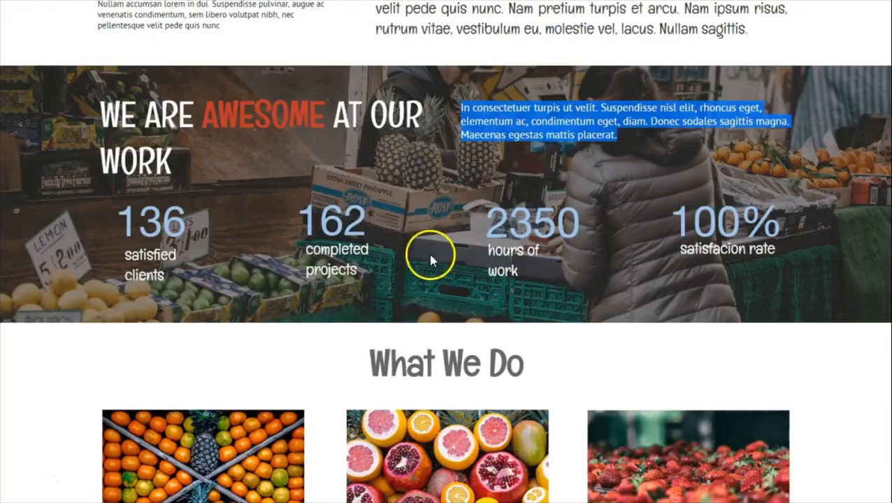
Copy the "satisfied clients" label from the sample page and add an H3 Title M text element to the market banner
left_click(440, 213)
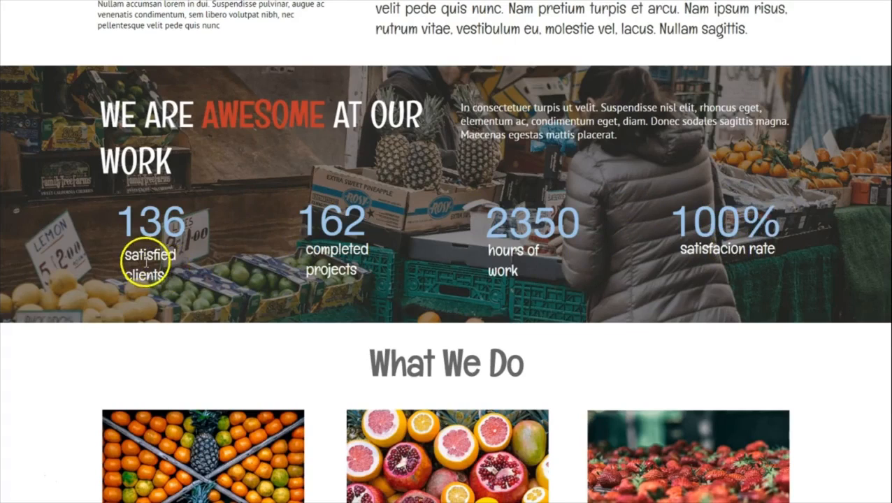
left_click_drag(124, 253, 243, 265)
key("ctrl+c")
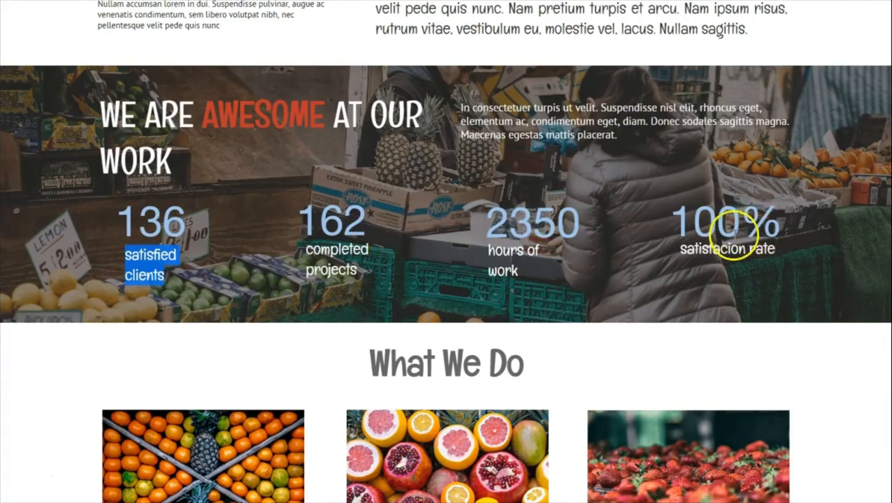
left_click(79, 244)
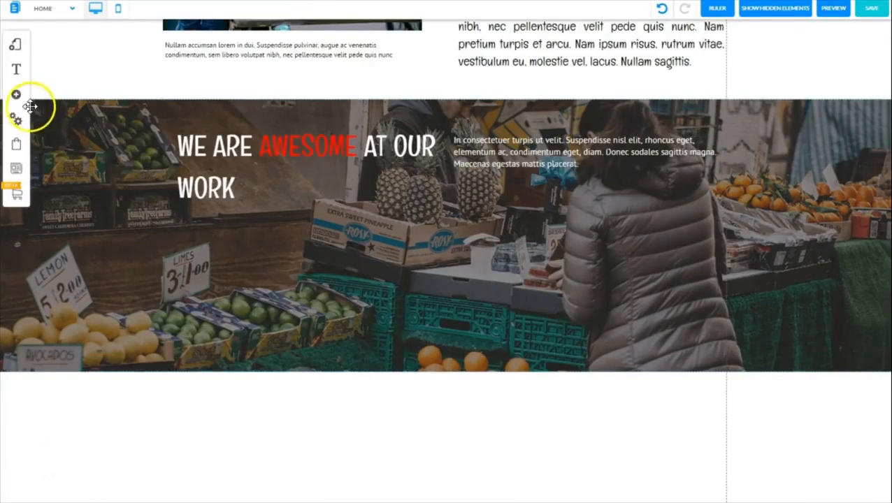
left_click(16, 100)
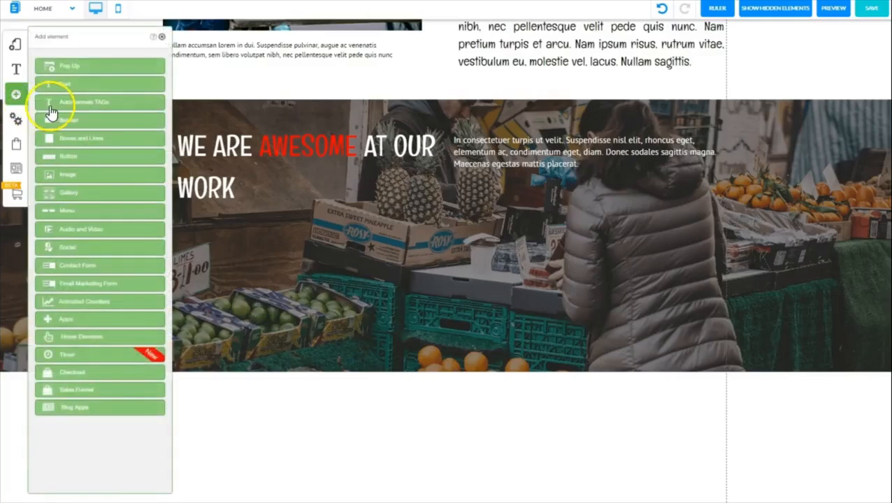
left_click(66, 88)
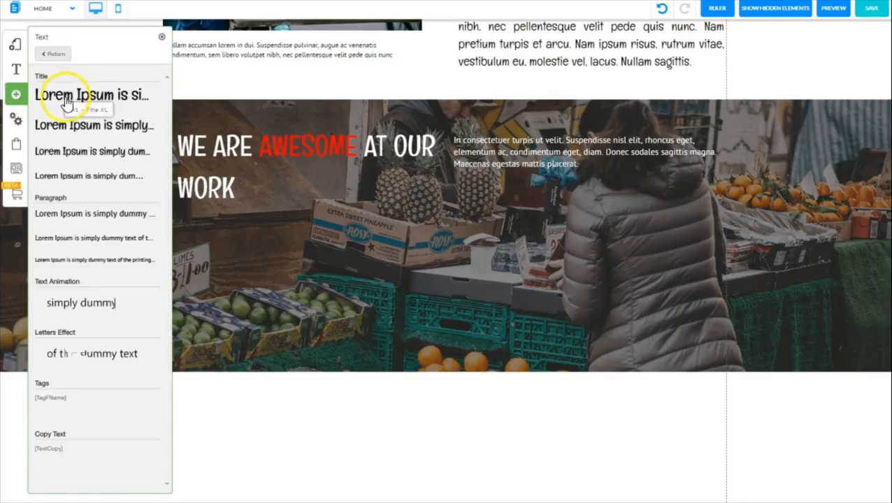
left_click(75, 154)
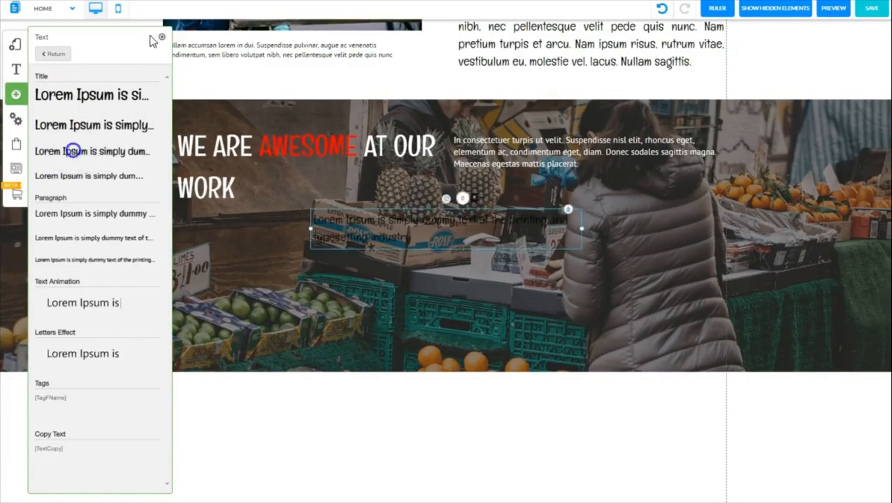
left_click(162, 36)
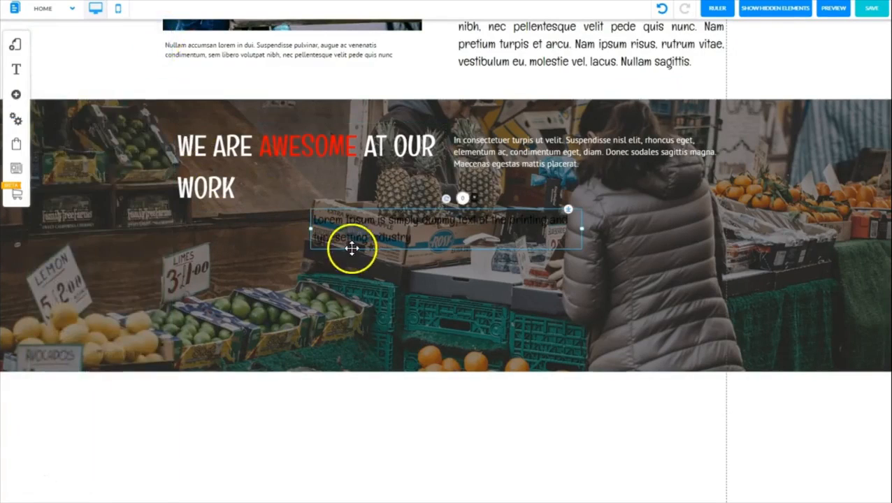
Replace the new H3 title's placeholder with the copied "satisfied clients" text and make it white and bold
double_click(336, 234)
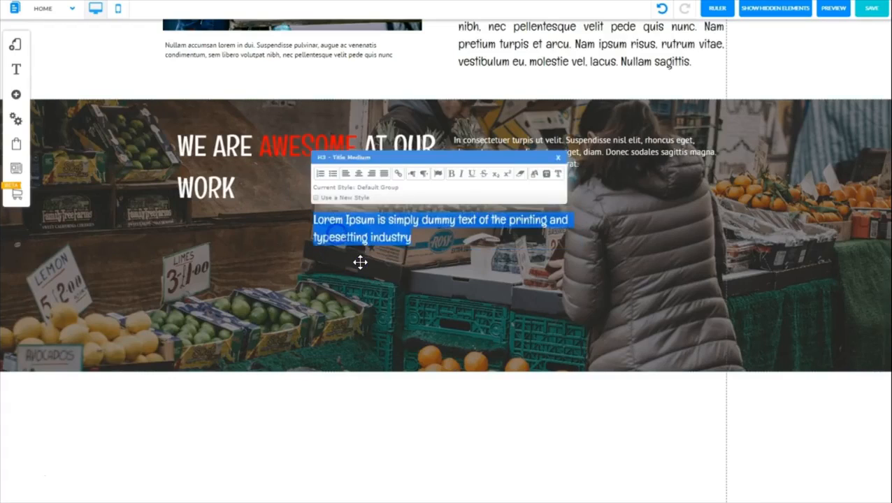
key("ctrl+v")
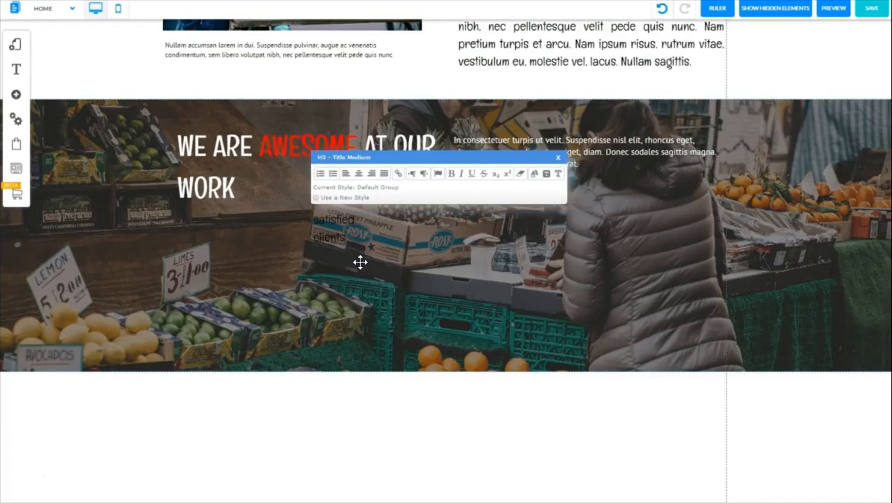
triple_click(354, 261)
left_click(535, 174)
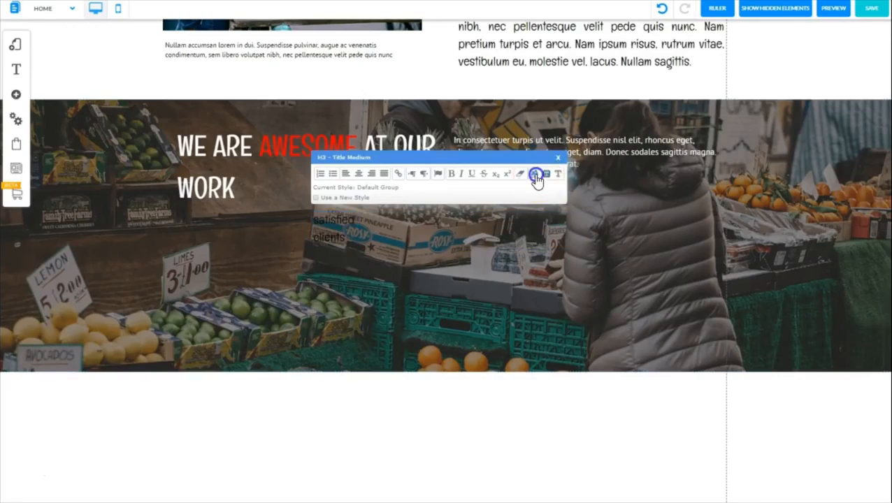
left_click(338, 240)
left_click_drag(342, 237, 298, 211)
left_click(451, 173)
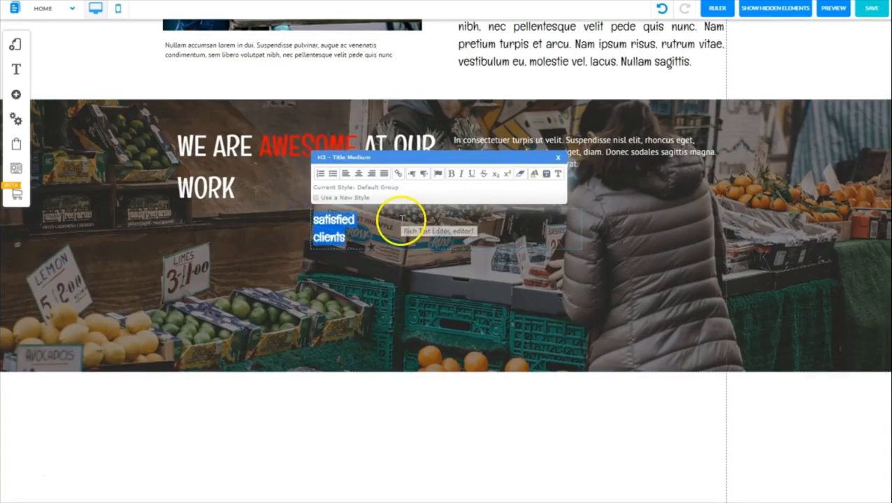
left_click(556, 162)
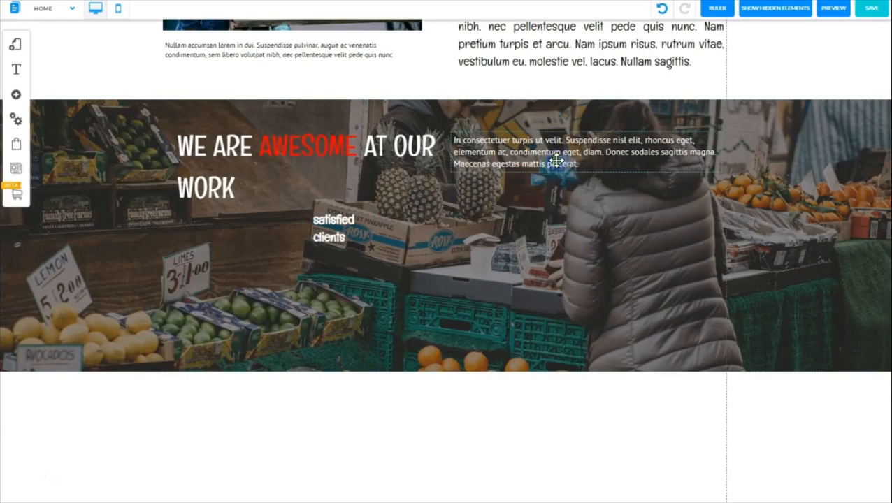
Narrow the "satisfied clients" text box to fit its words and place it in the lower left part of the banner image
left_click(423, 218)
left_click(549, 238)
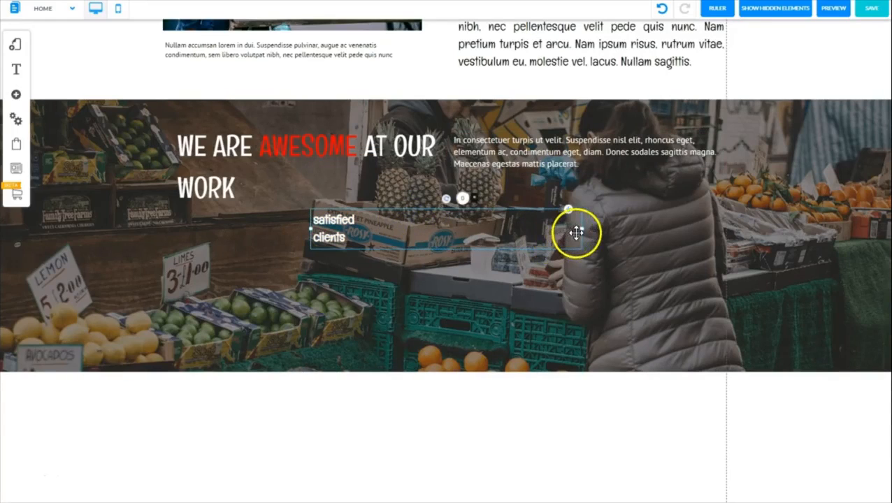
left_click_drag(583, 233, 275, 322)
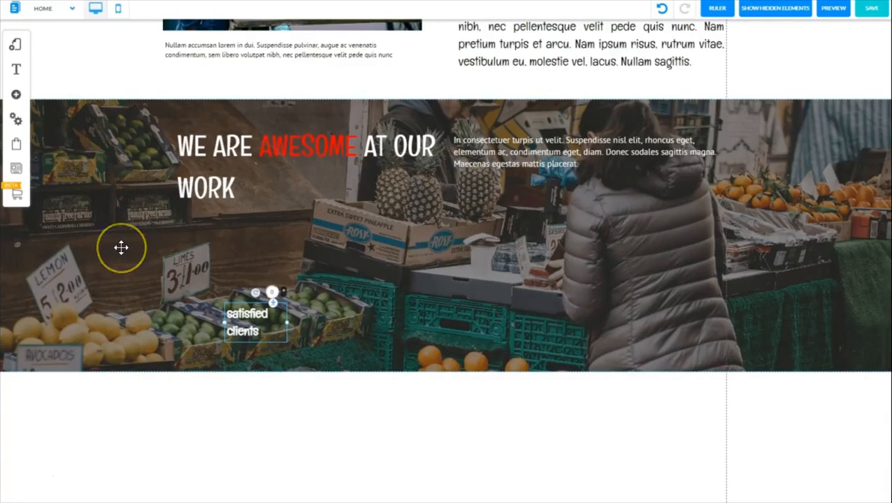
Add a plain number counter from the animated counters to the market banner
left_click(17, 94)
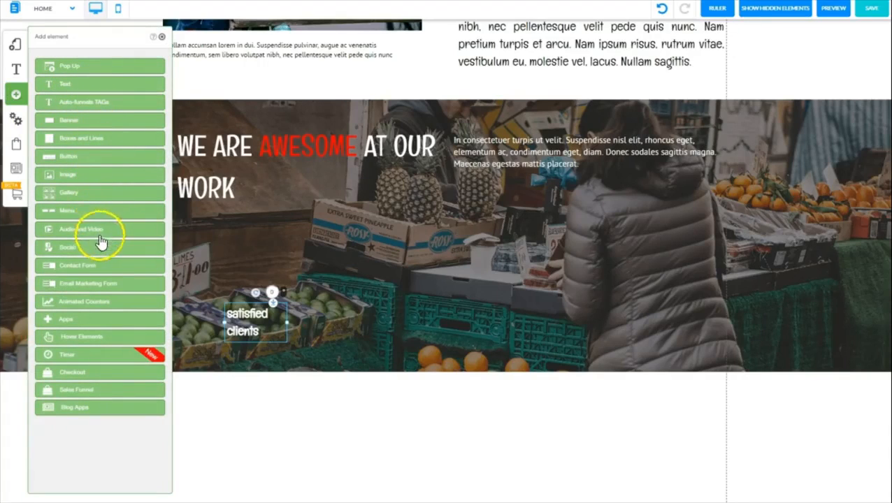
left_click(92, 304)
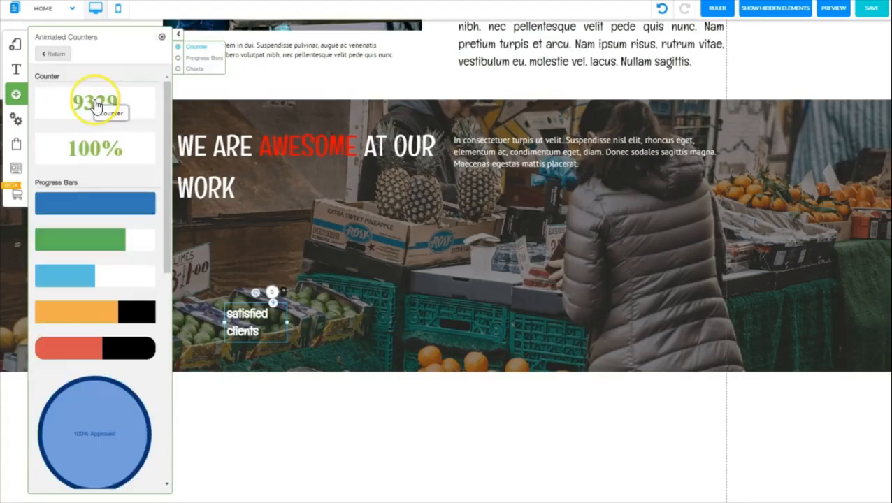
left_click(95, 102)
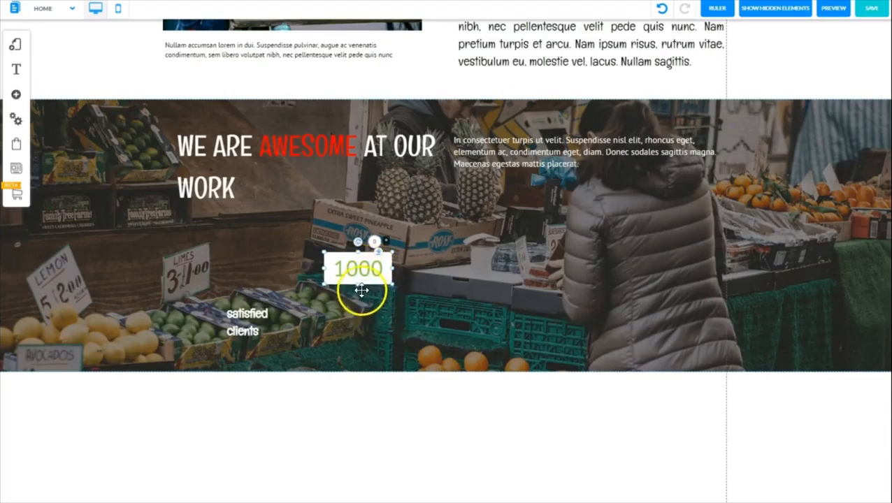
Compare the saved appearance styles on the counter and apply Fusioncounter_custom_5
double_click(368, 265)
left_click(420, 187)
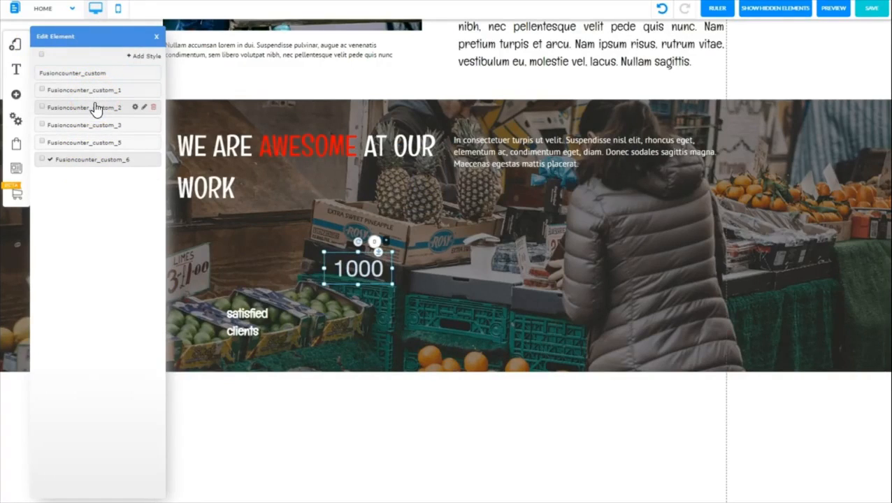
left_click(96, 124)
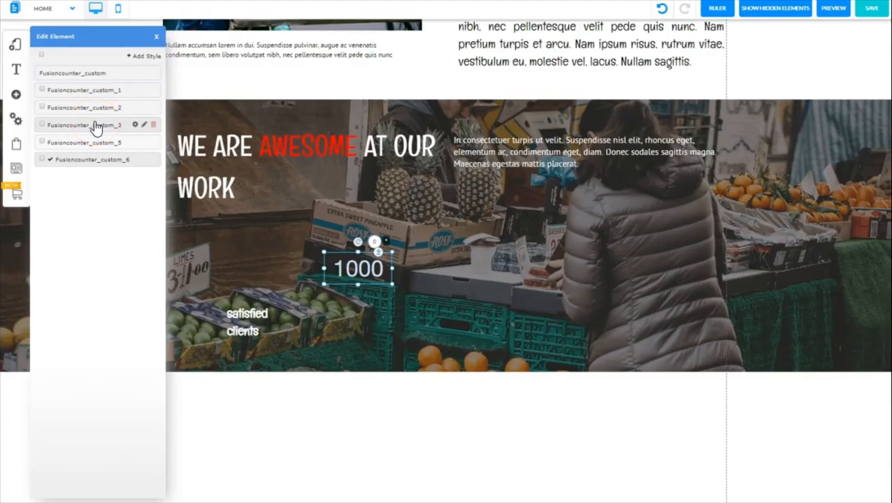
left_click(99, 143)
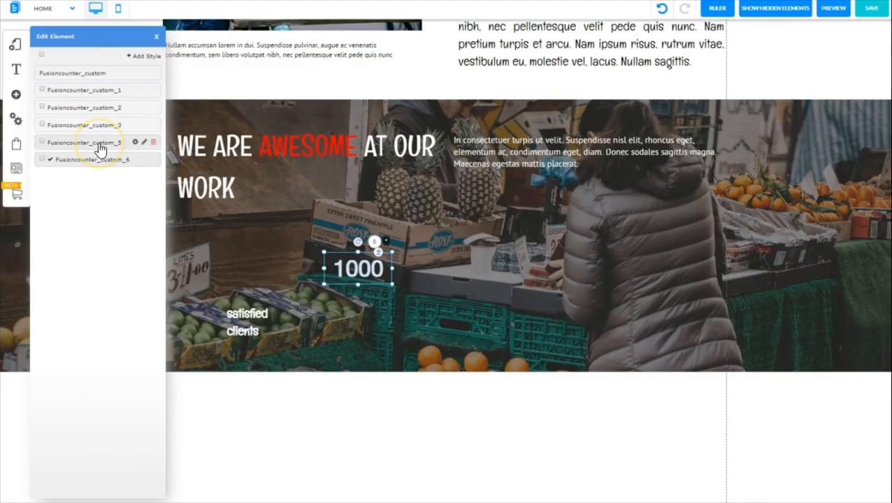
left_click(99, 161)
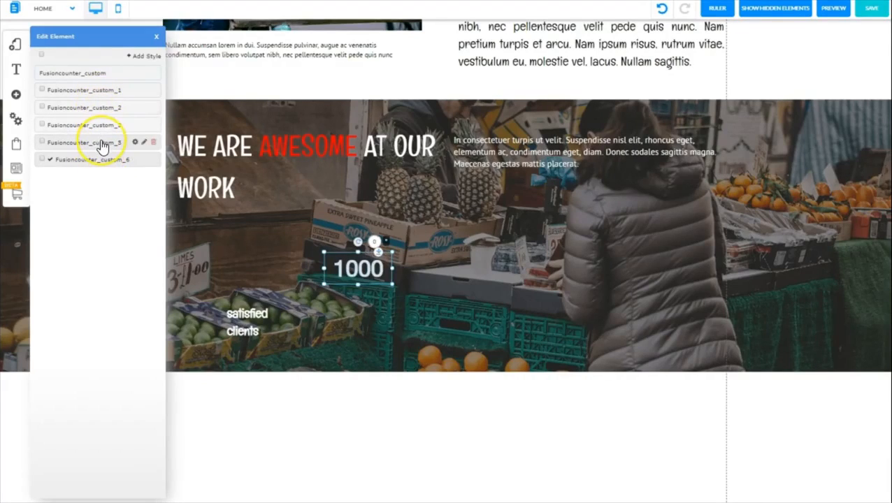
left_click(102, 144)
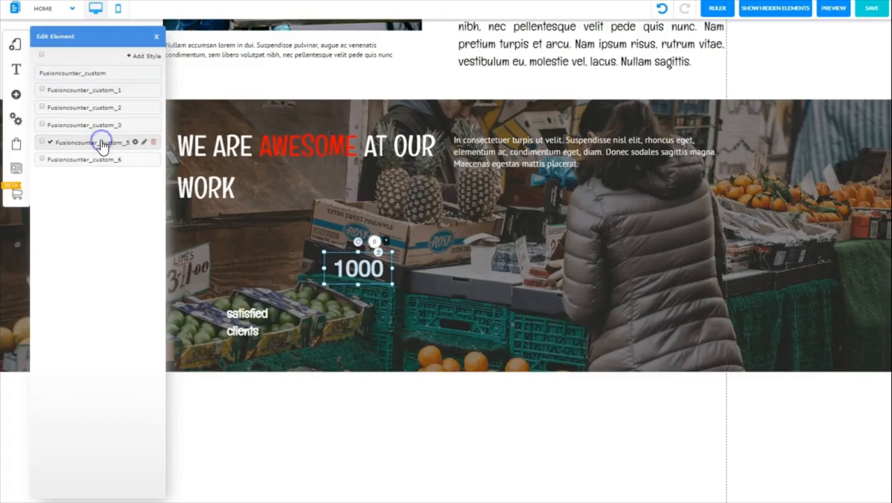
left_click(42, 143)
Edit the Fusioncounter_custom_5 style and turn off bold for its font
left_click(135, 143)
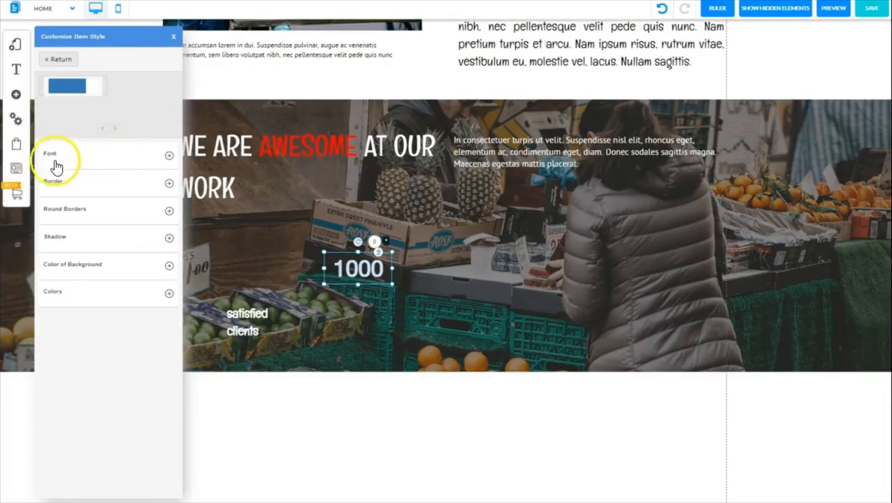
left_click(168, 158)
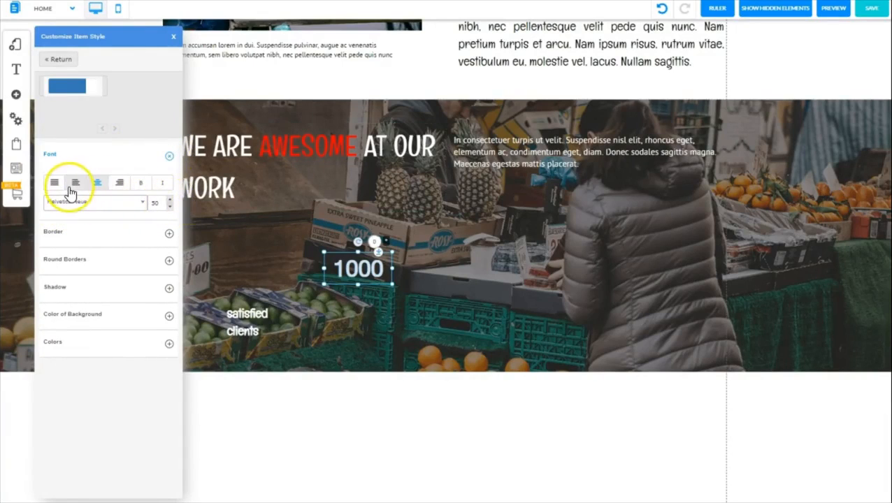
left_click(144, 186)
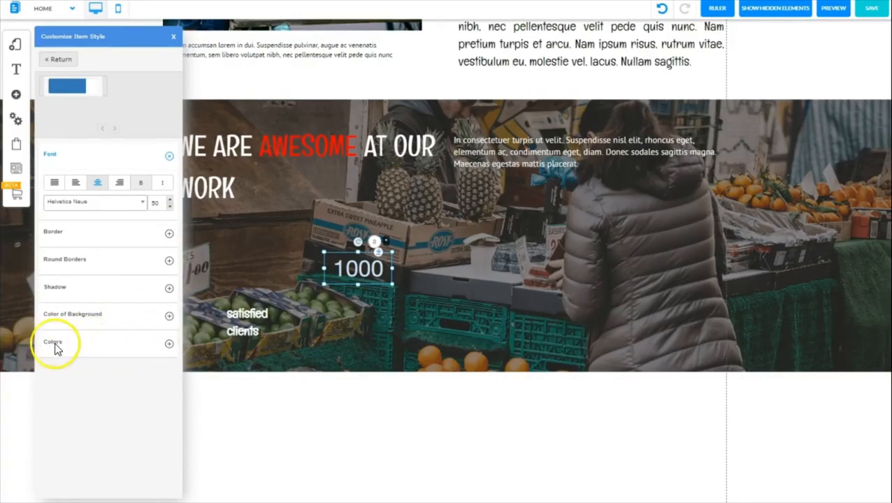
Set the counter style's text color and hover text color to light blue
left_click(169, 345)
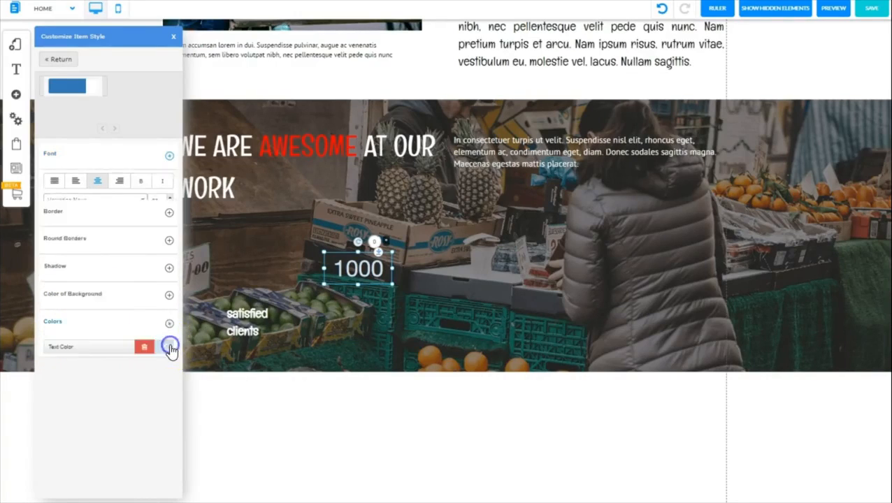
left_click(165, 321)
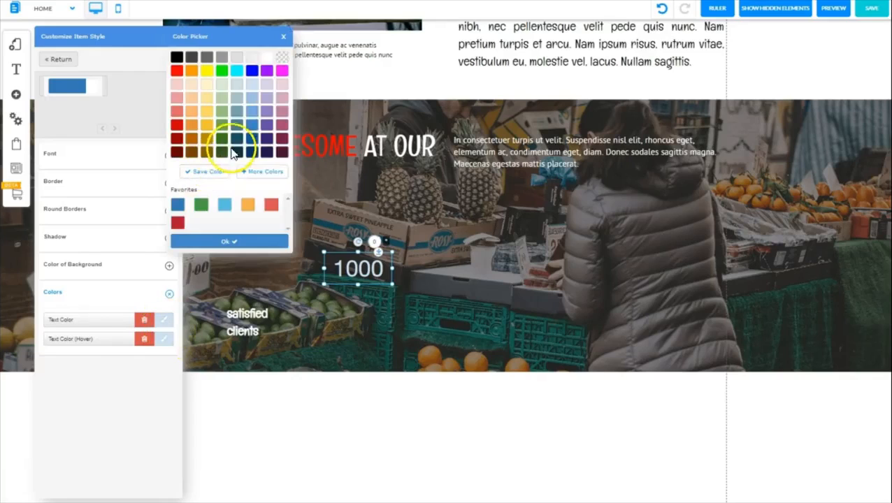
left_click(164, 340)
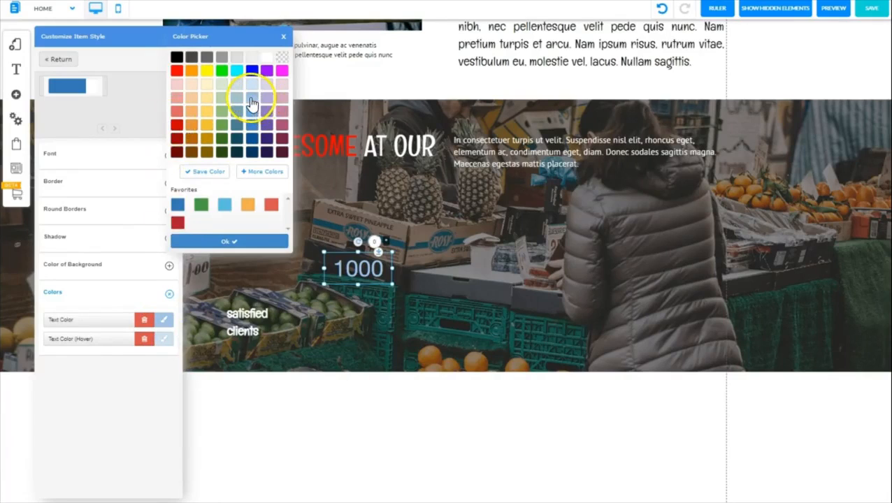
left_click(223, 241)
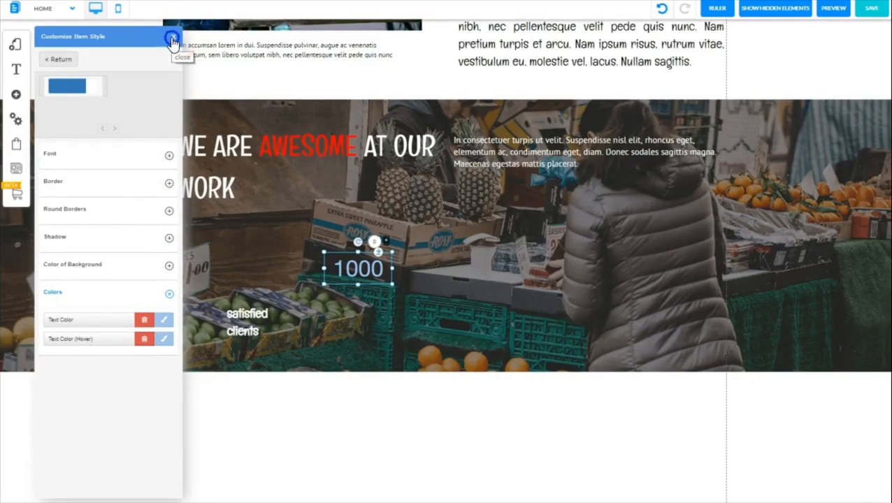
left_click(172, 38)
Move the counter directly above the "satisfied clients" label
left_click_drag(358, 268, 246, 275)
left_click(334, 352)
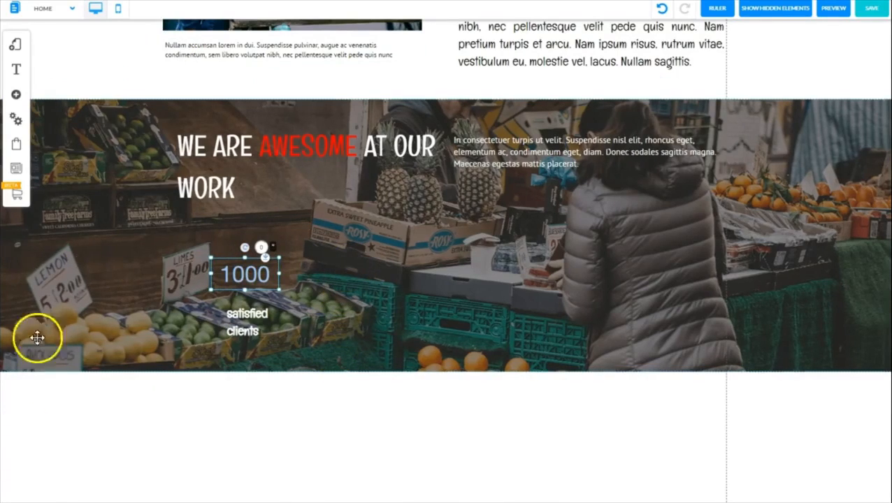
left_click(27, 437)
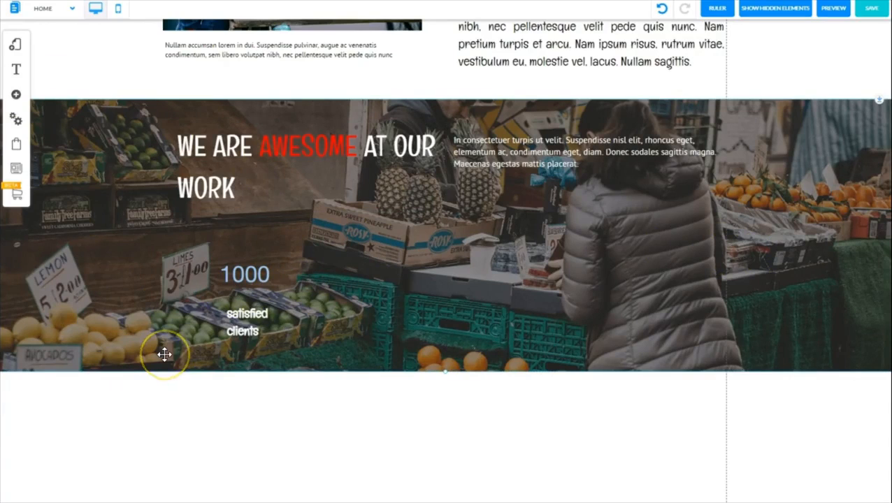
Add a transparent simple box with a thin blue outline to the market banner
left_click(17, 97)
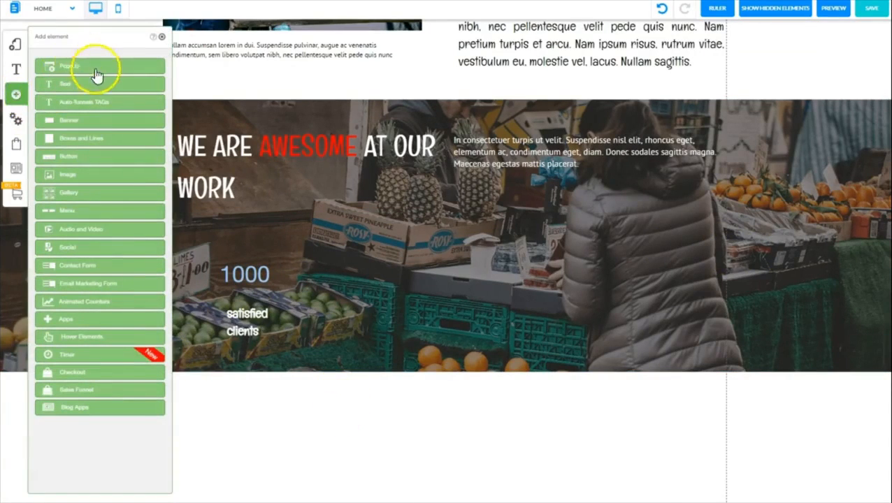
left_click(83, 138)
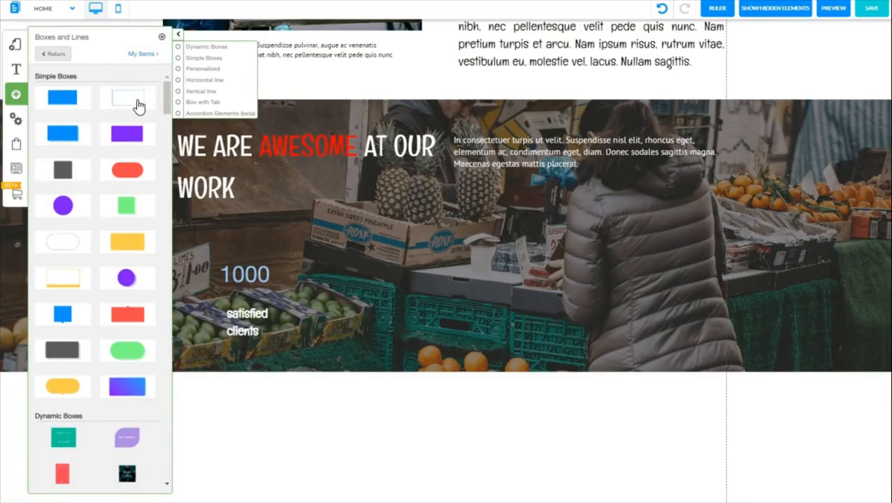
left_click(138, 105)
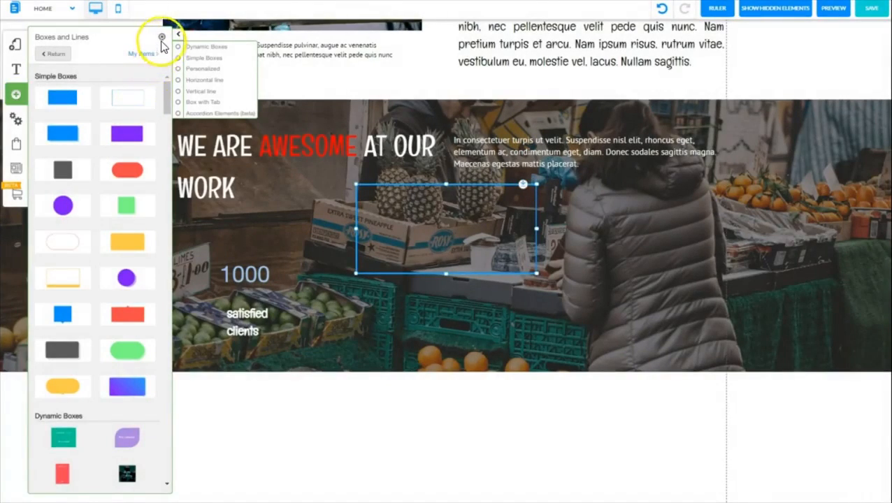
left_click(162, 39)
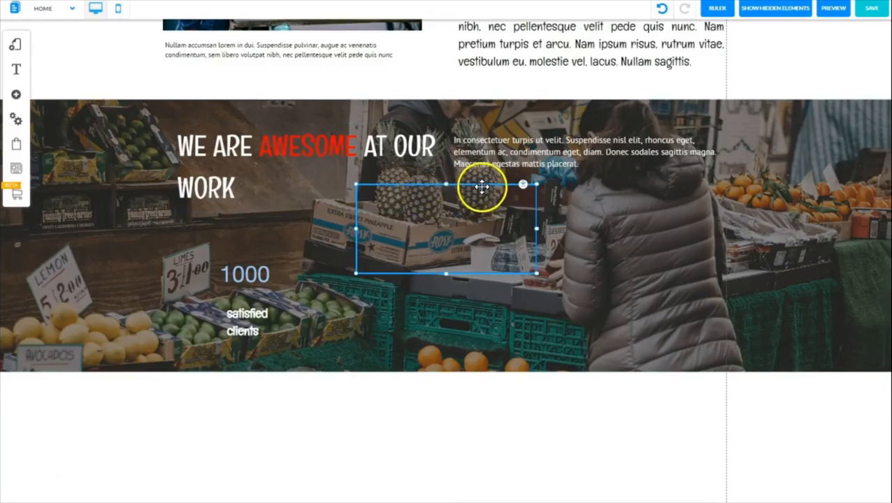
Move the outlined box down below the pineapples and narrow it to roughly a square
left_click_drag(482, 186, 478, 247)
left_click_drag(533, 288, 438, 305)
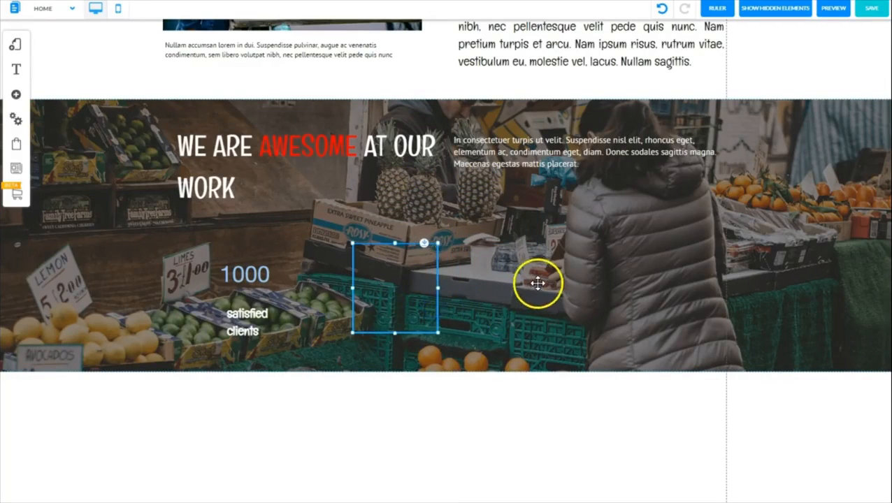
left_click(559, 265)
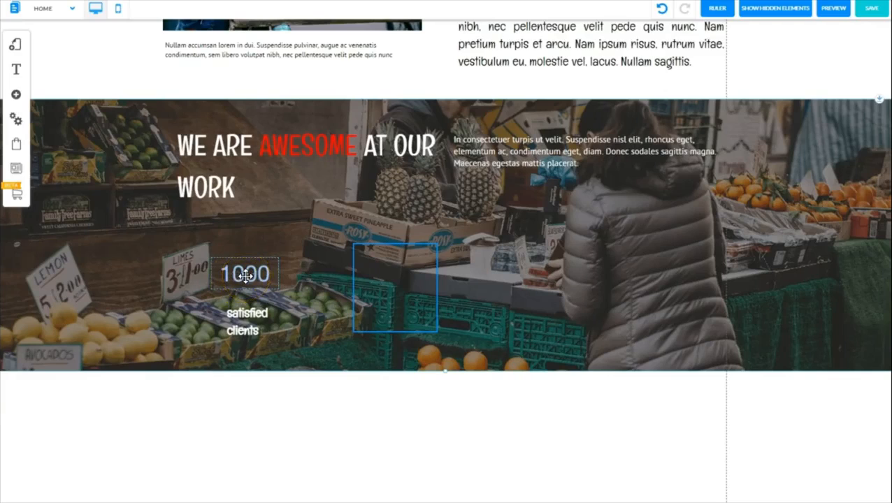
Move the counter into the upper part of the outlined box and center it within the box
left_click_drag(245, 275, 384, 244)
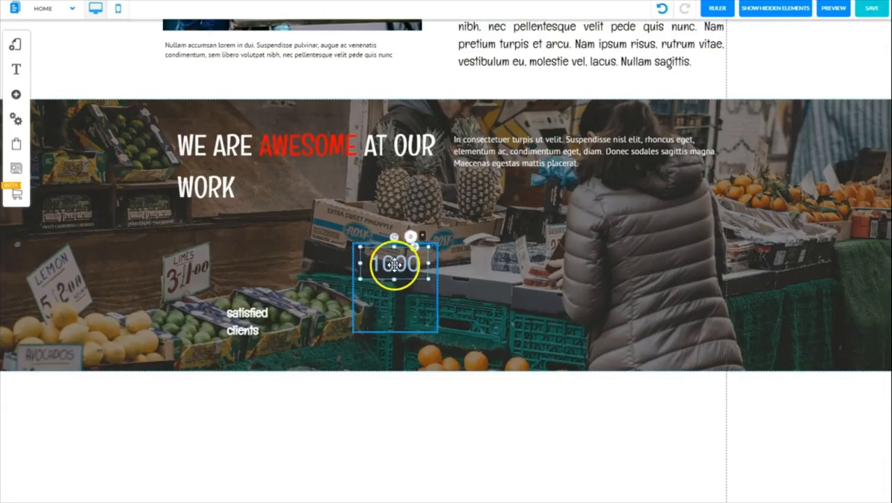
left_click(398, 261)
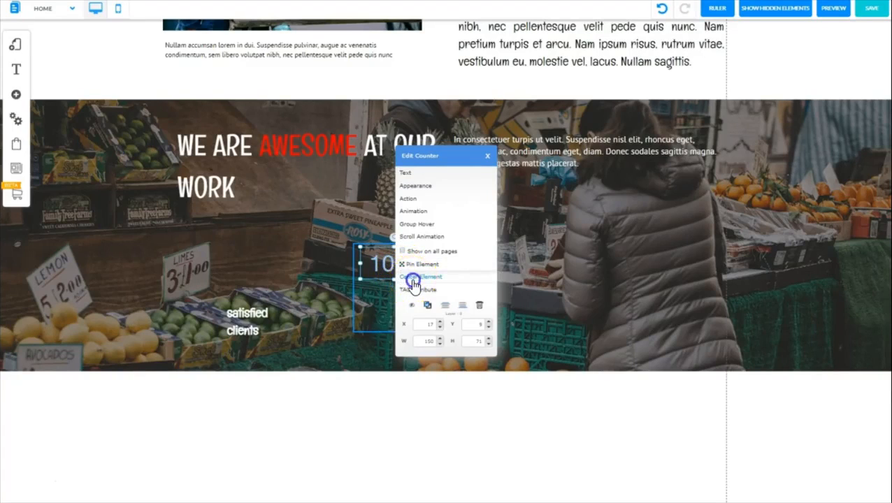
left_click(413, 280)
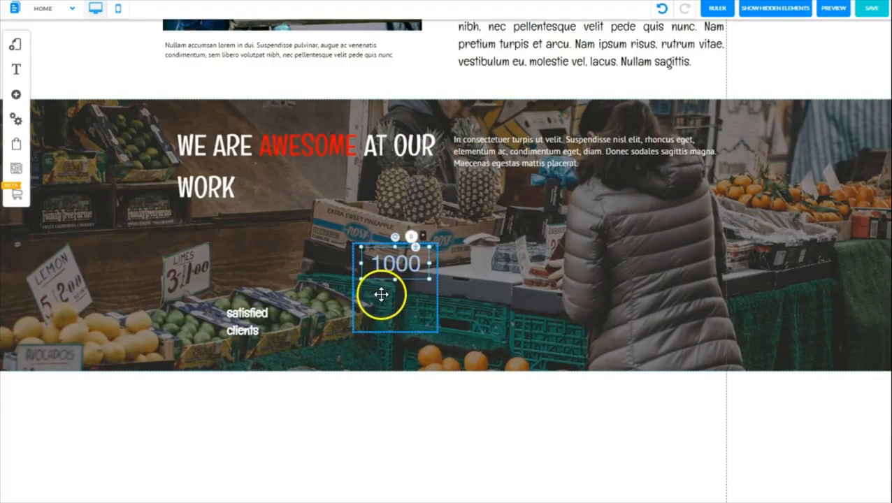
left_click(291, 301)
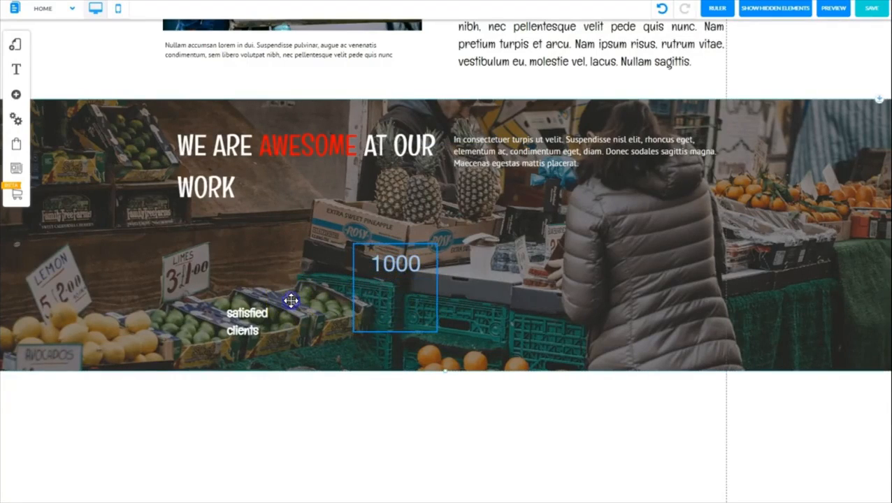
Move the "satisfied clients" label into the outlined box below the counter and widen it to the box's full width
left_click(240, 316)
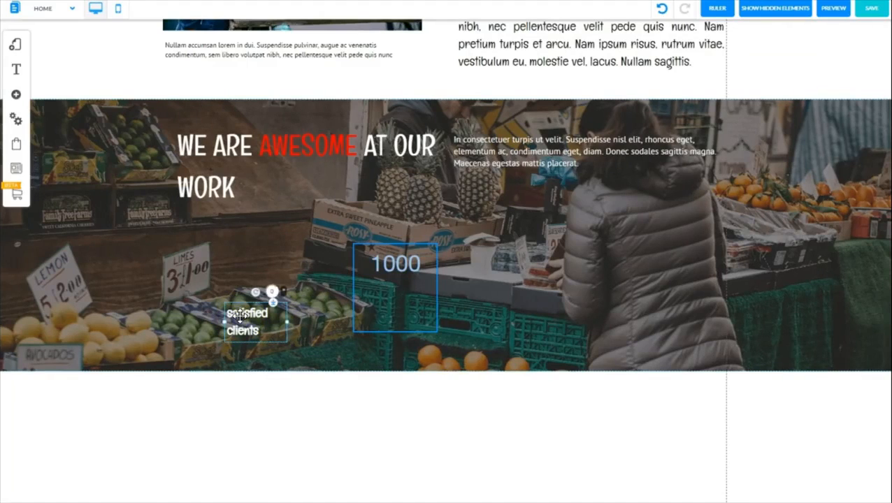
left_click(246, 319)
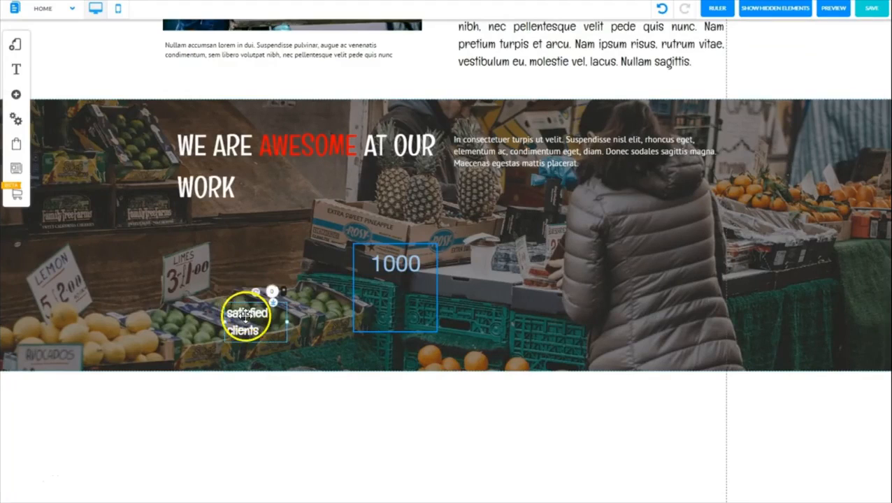
left_click_drag(245, 316, 375, 294)
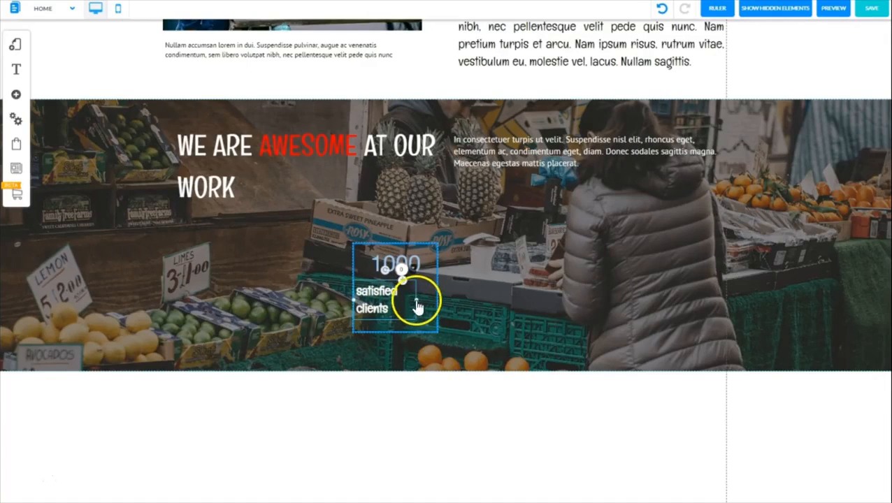
left_click_drag(416, 306, 436, 298)
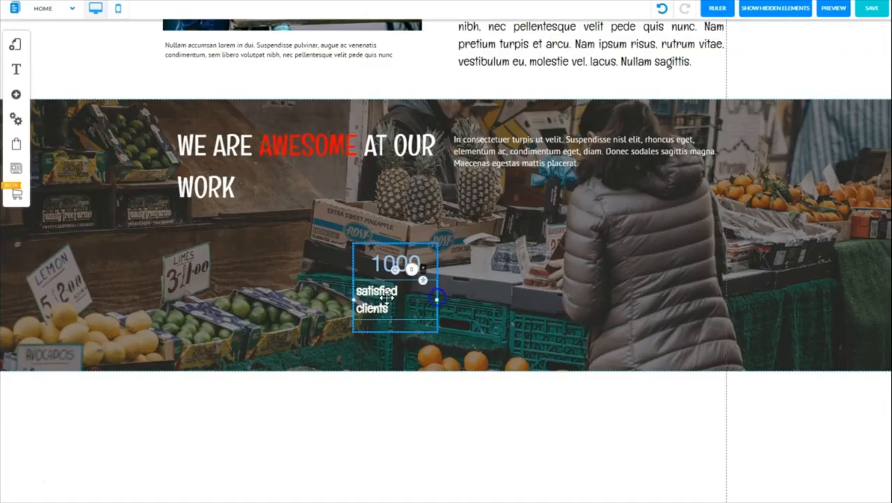
Center-align the "satisfied clients" text within the outlined box
double_click(386, 297)
left_click_drag(389, 304, 352, 293)
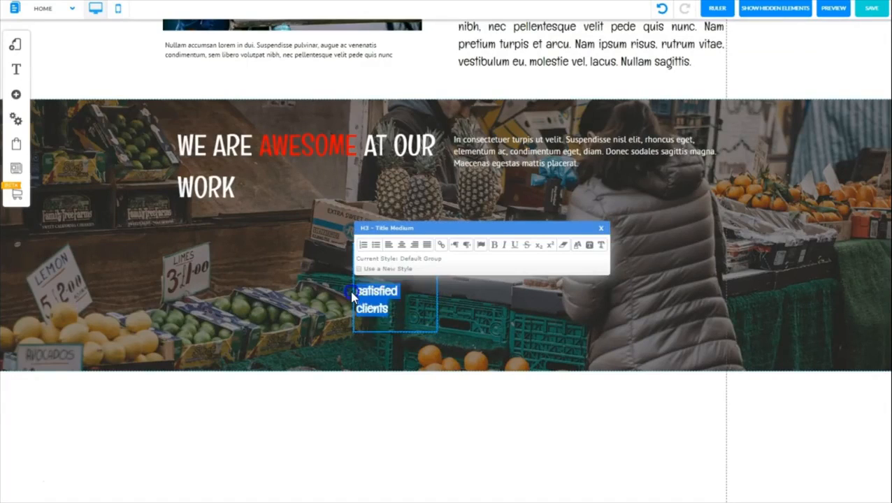
left_click(402, 246)
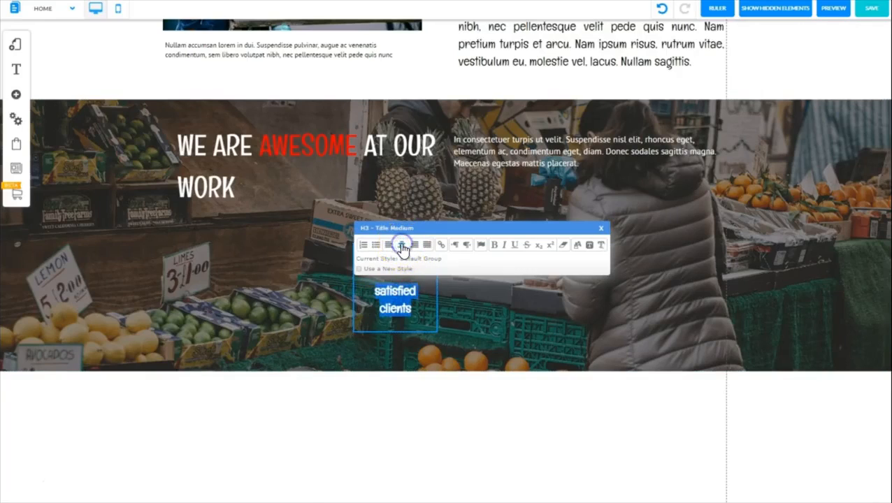
left_click(584, 235)
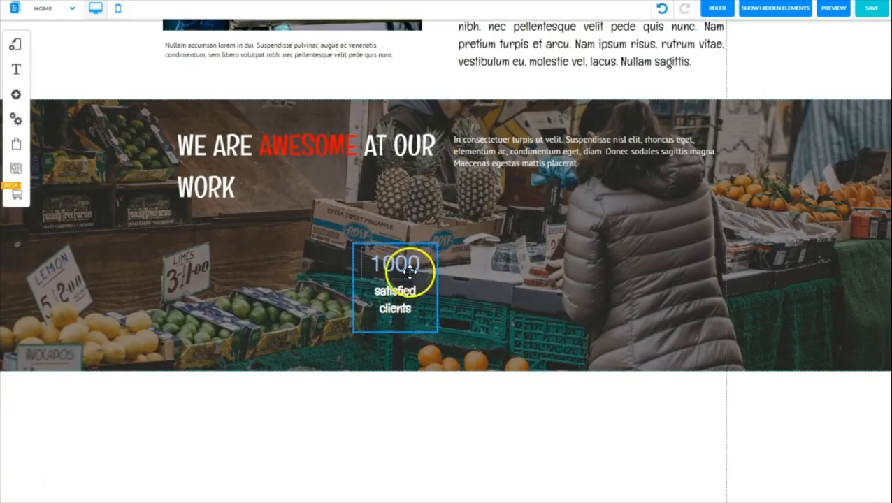
left_click(395, 296)
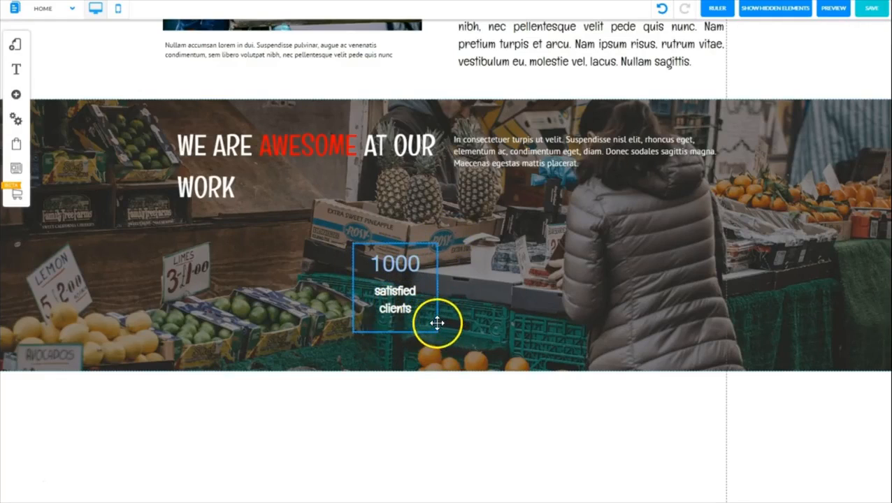
Move the counter box under the heading and duplicate it into a horizontal row of four matching boxes across the banner
left_click_drag(437, 324, 291, 303)
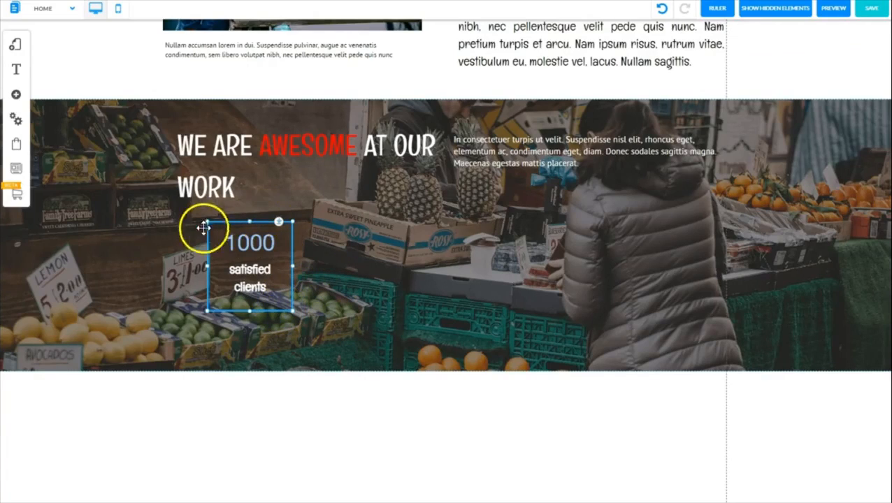
right_click(274, 310)
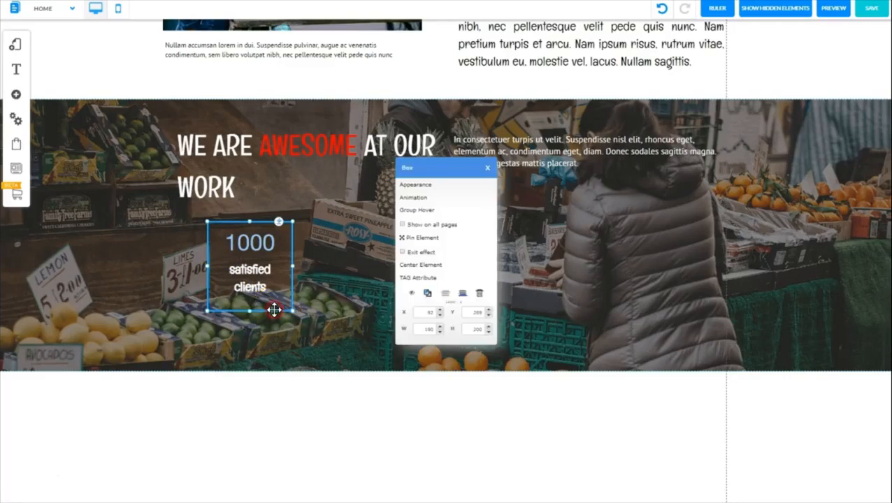
left_click(427, 295)
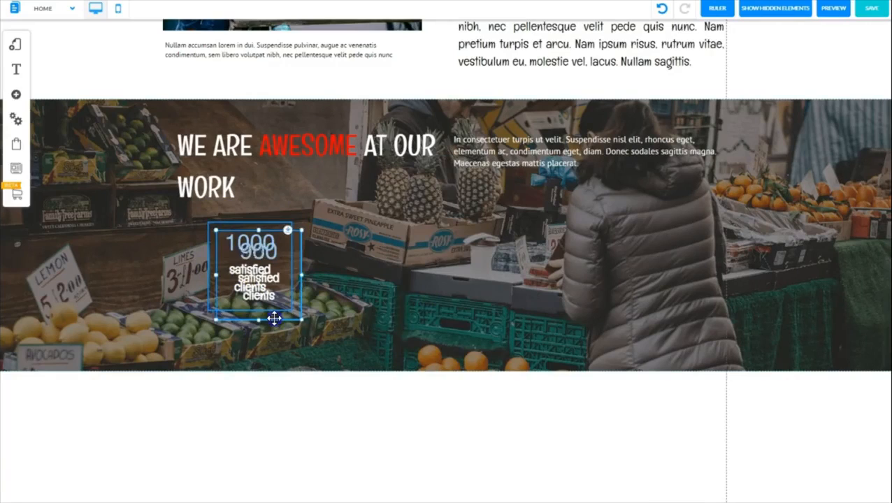
left_click_drag(274, 318, 402, 307)
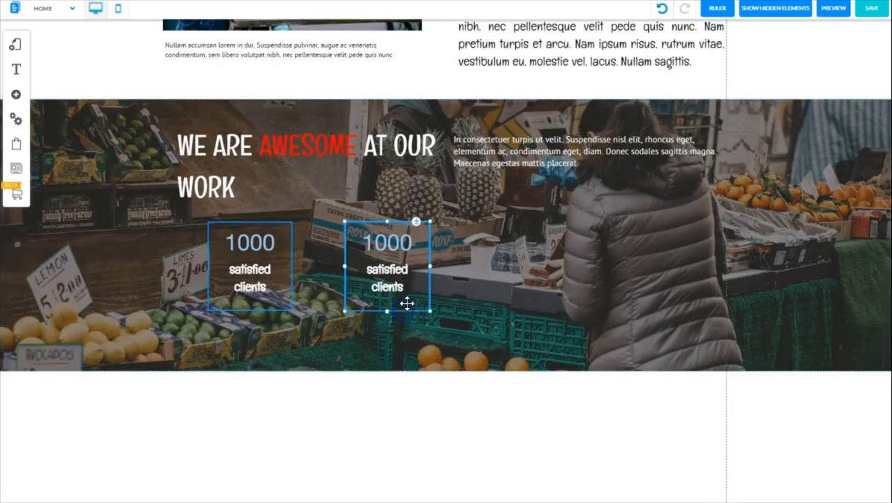
right_click(407, 311)
left_click(427, 293)
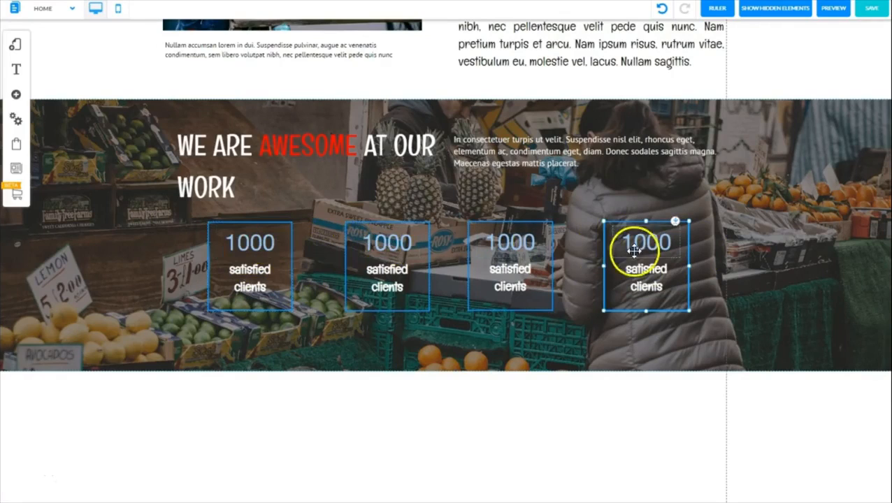
Customize the counters' Fusioncounter_custom_5 style with font size 60 and bold text
left_click(250, 242)
left_click(251, 243)
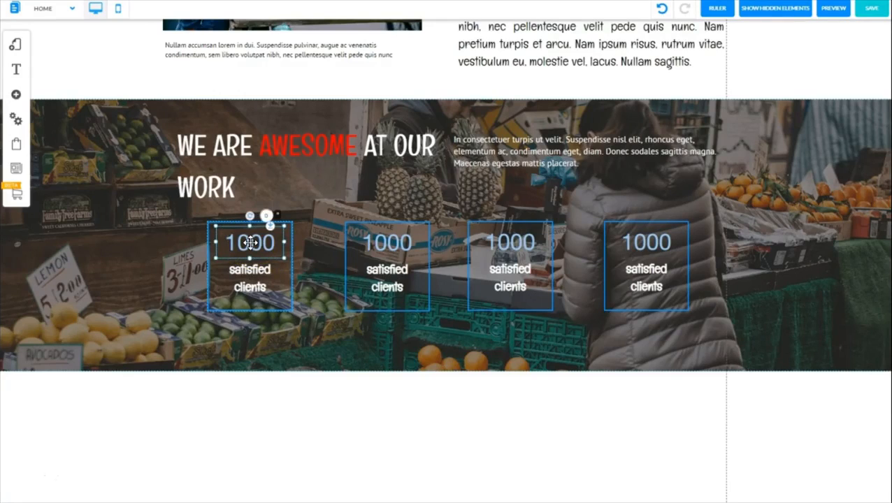
double_click(251, 243)
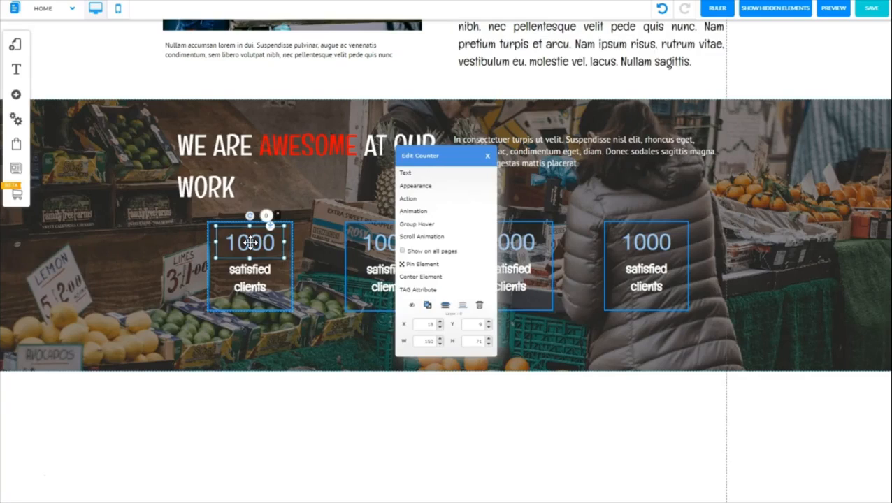
left_click(410, 190)
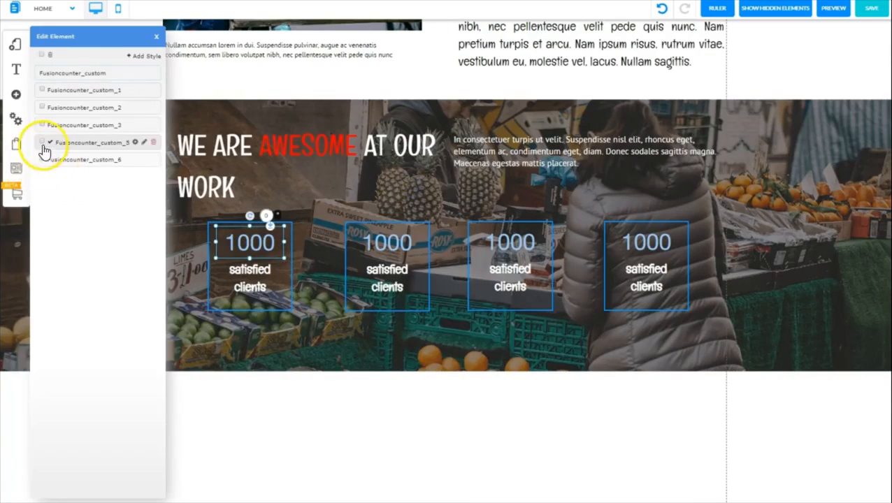
left_click(135, 145)
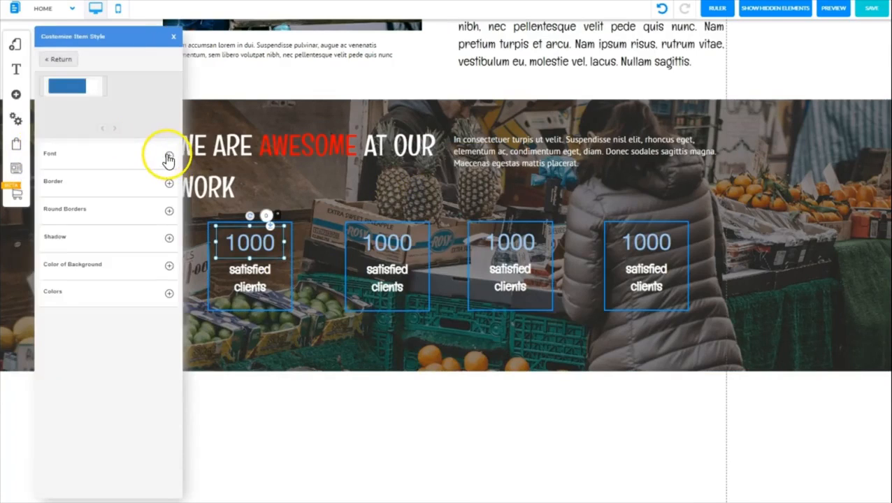
left_click(169, 157)
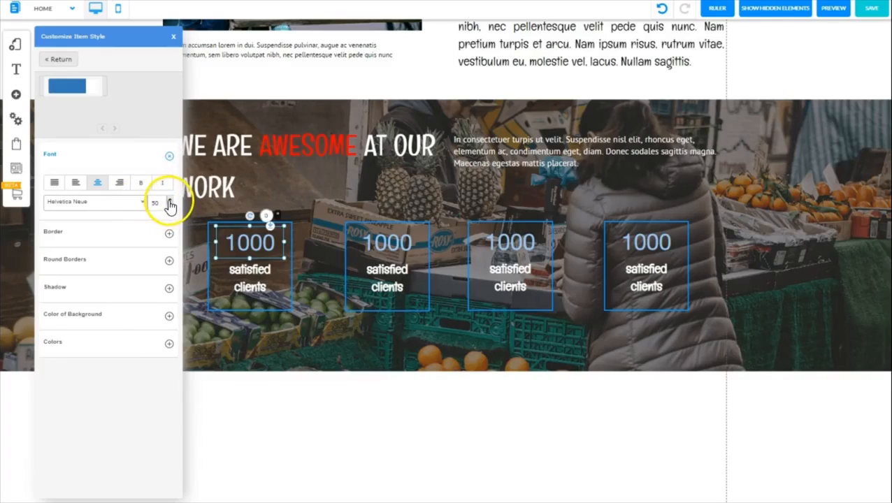
left_click(169, 202)
left_click(169, 202)
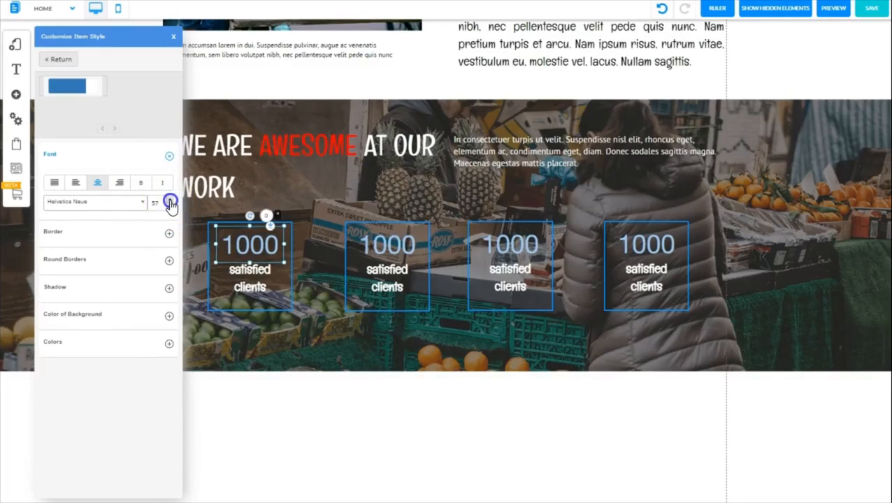
left_click(169, 202)
left_click(170, 202)
left_click(169, 202)
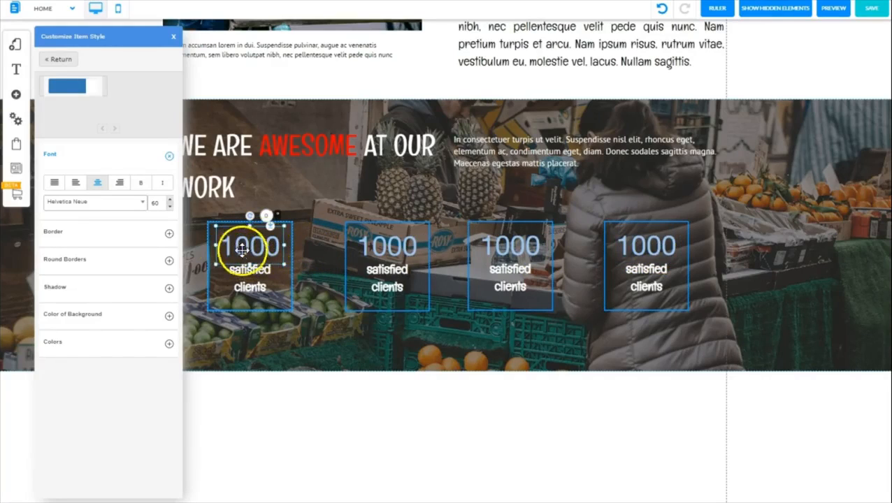
left_click(141, 186)
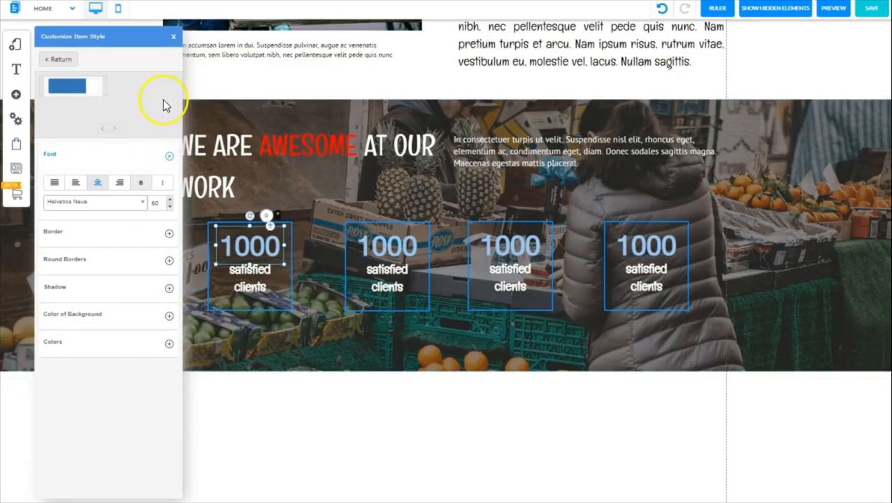
left_click(174, 39)
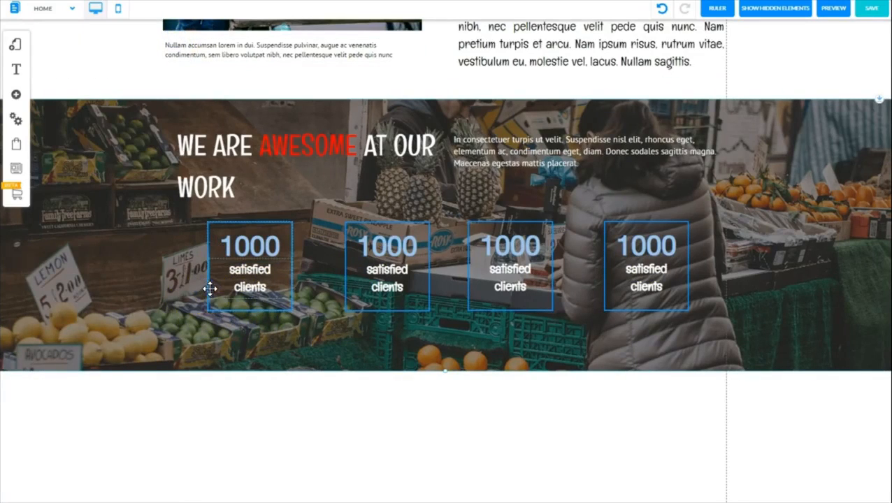
Remove the border color from the counter boxes' shared style
left_click(209, 302)
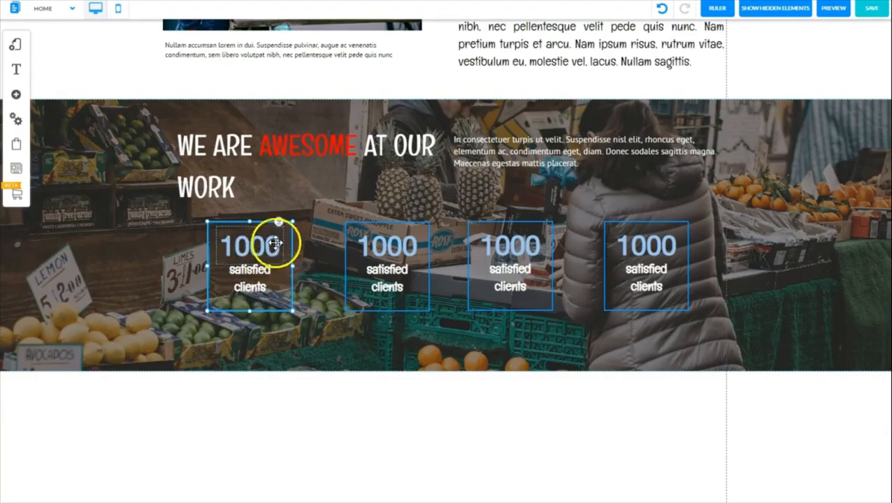
left_click(280, 311)
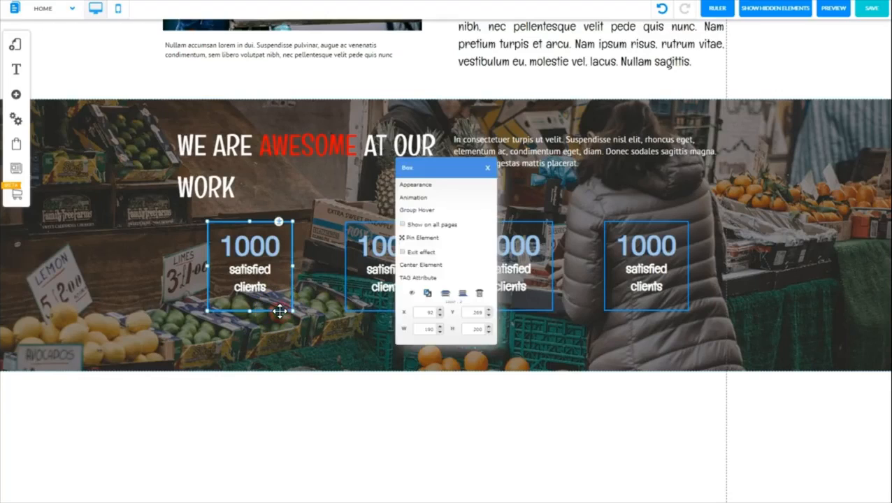
left_click(420, 185)
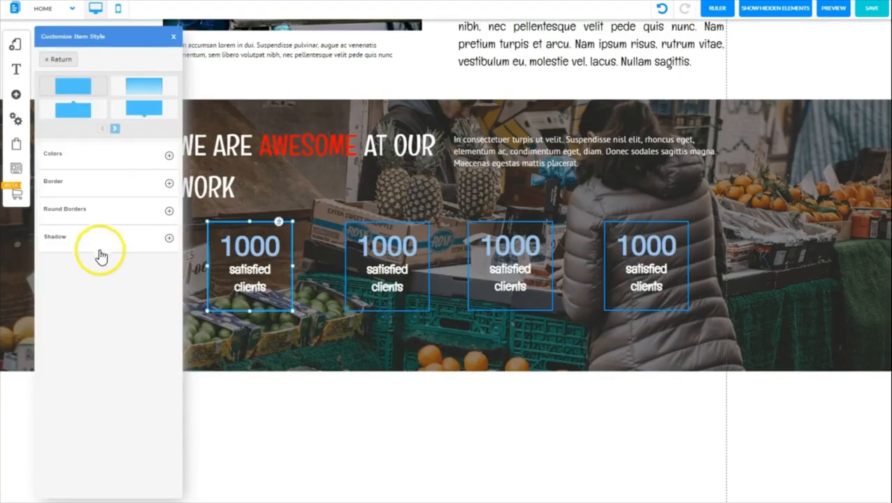
left_click(169, 184)
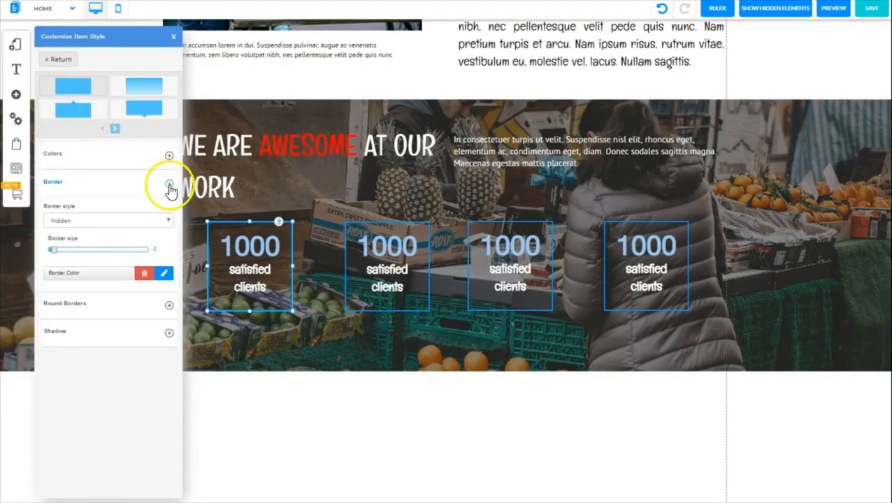
left_click(145, 277)
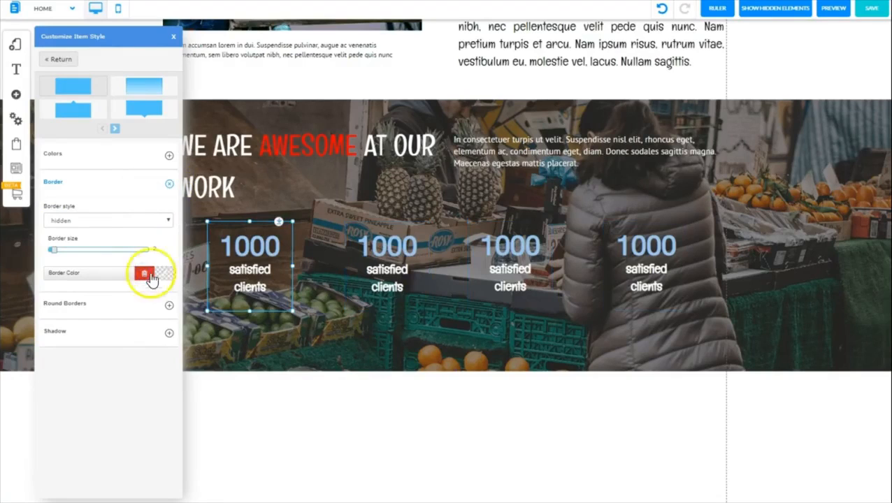
left_click(172, 35)
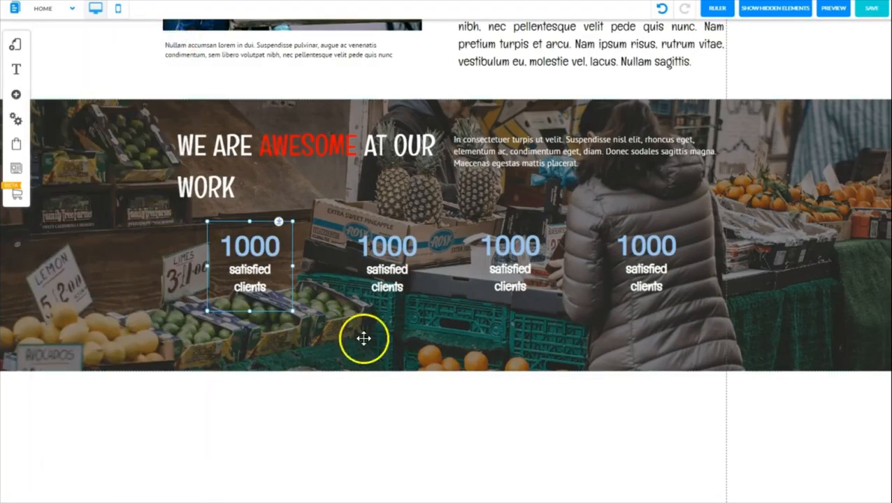
left_click(186, 329)
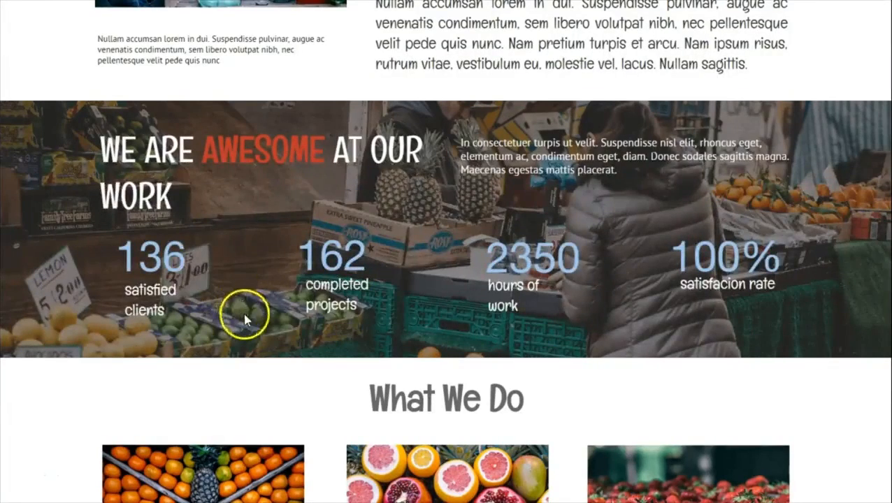
Check the sample's counter values and set the first counter in the banner to the number 136
left_click(186, 257)
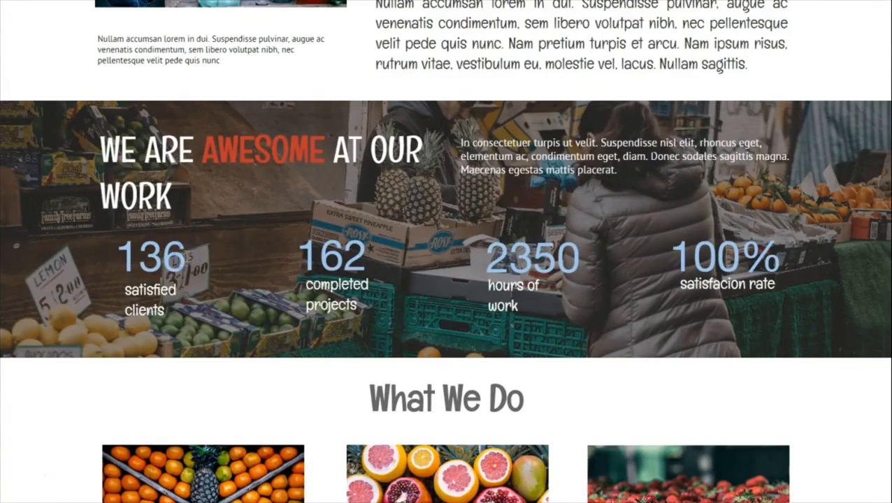
left_click_drag(186, 257, 125, 250)
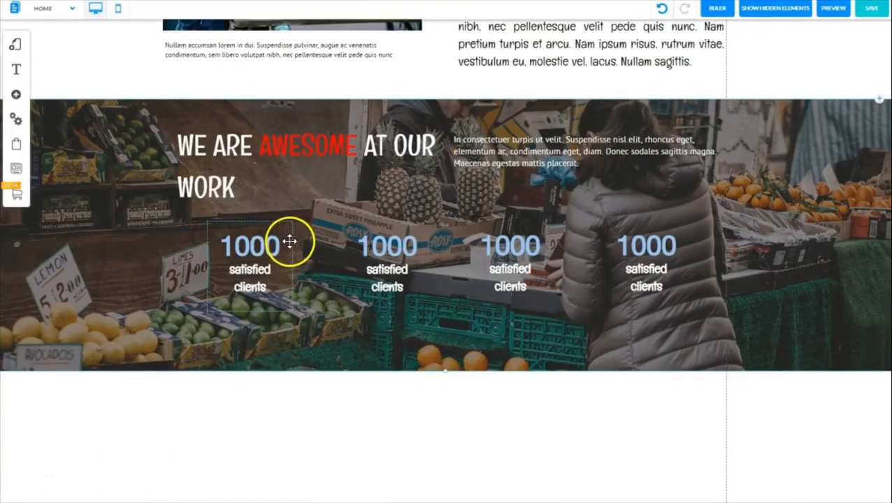
left_click(273, 244)
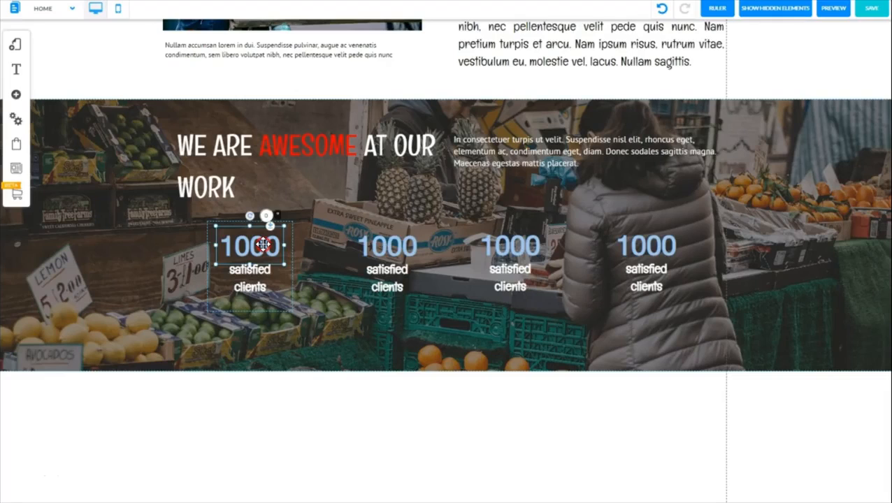
left_click(263, 244)
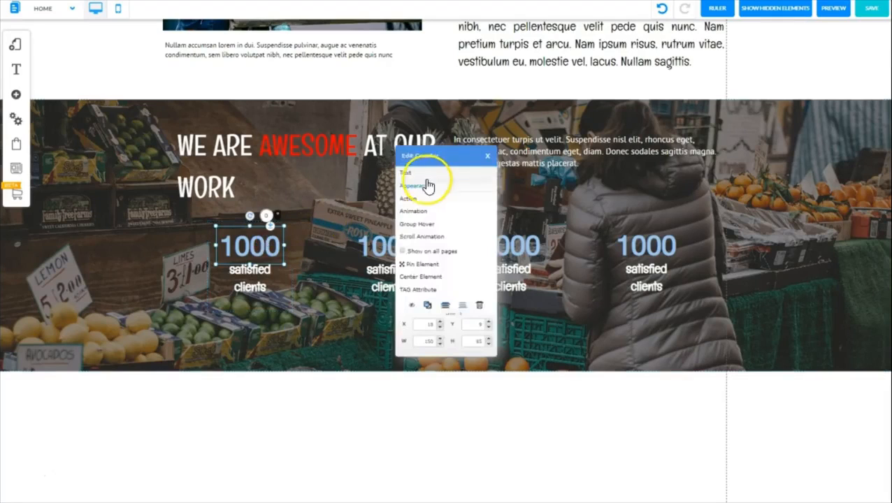
left_click(407, 175)
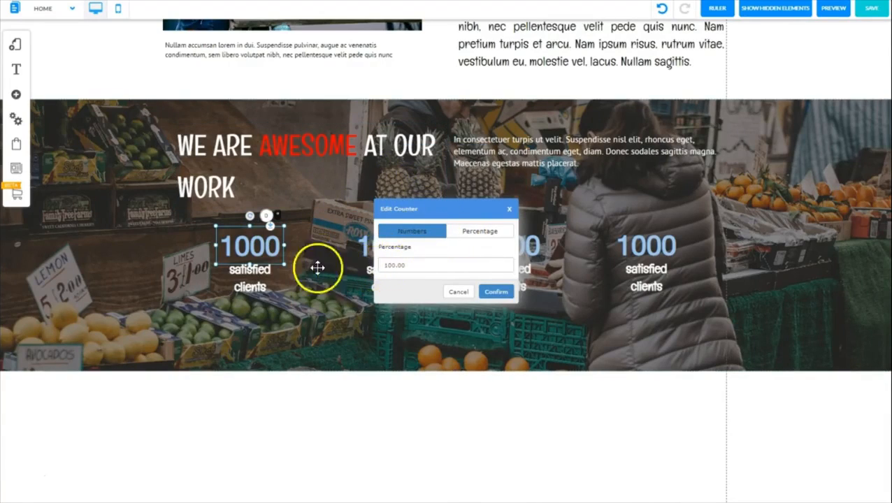
left_click(411, 266)
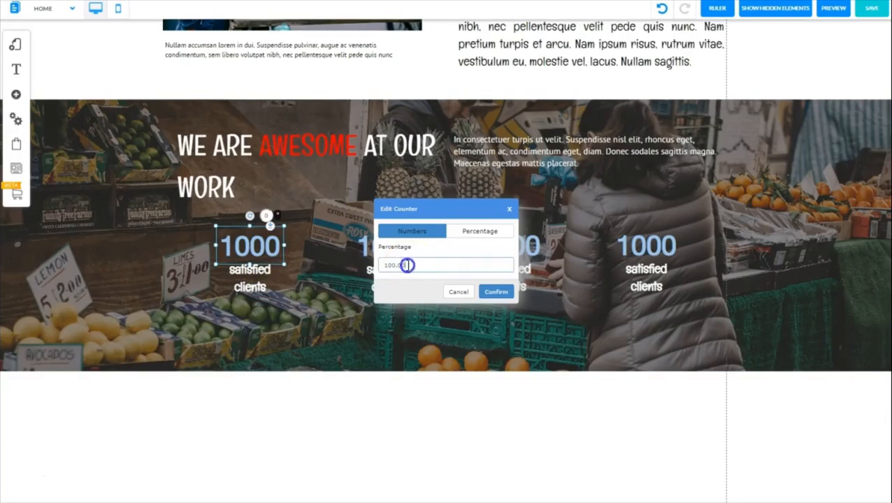
left_click_drag(410, 265, 376, 267)
type("136")
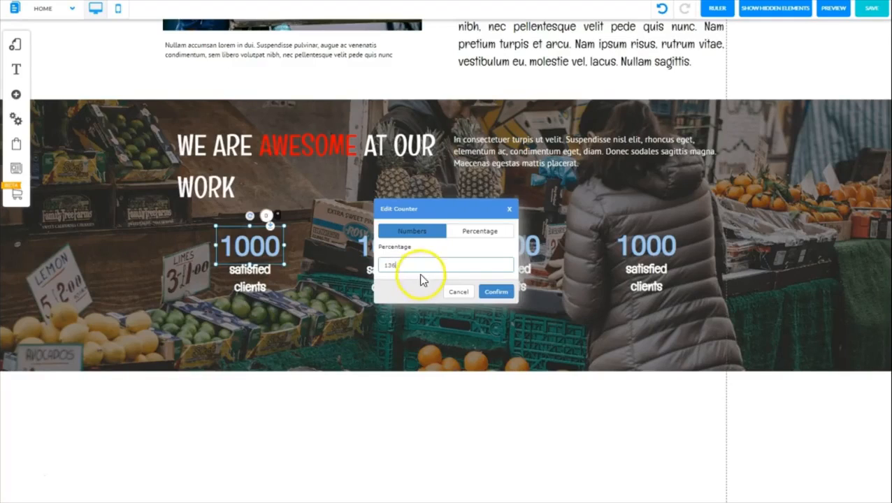
left_click(425, 233)
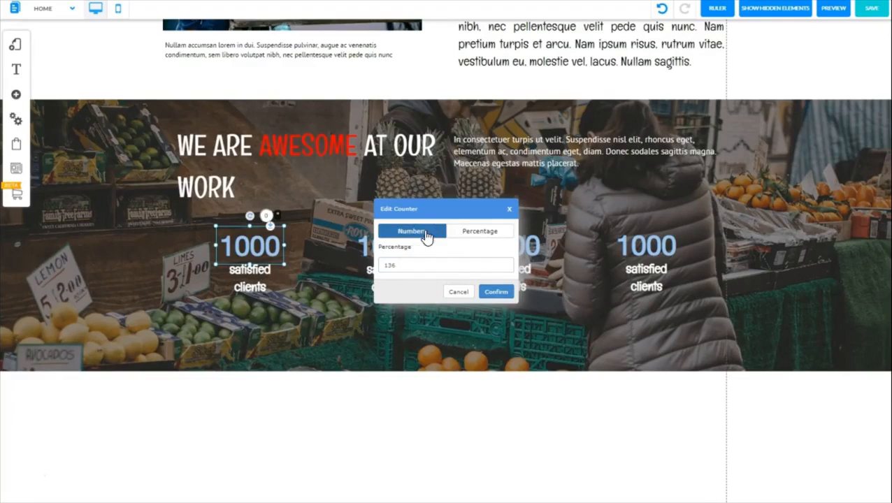
left_click(495, 293)
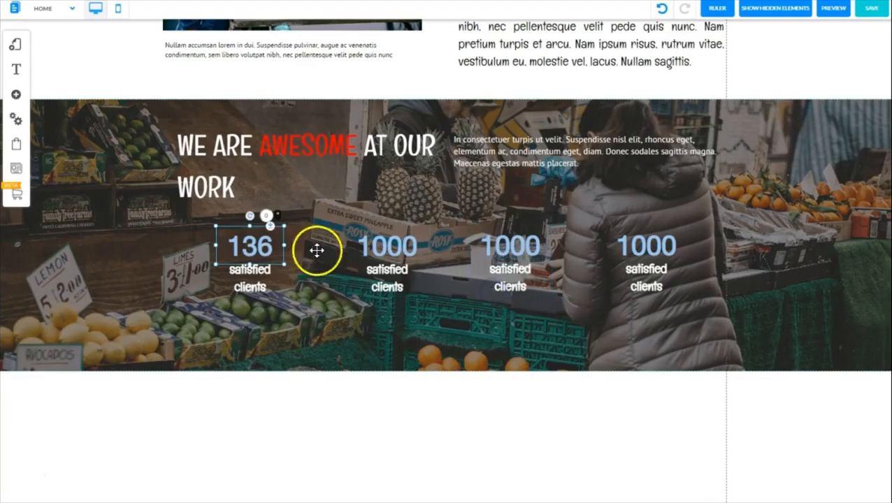
Set the second counter in the banner to the number 162
left_click(388, 246)
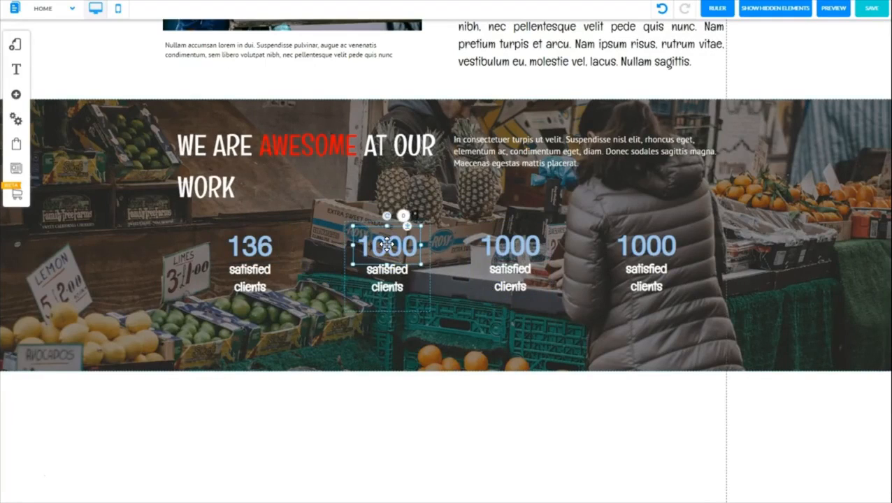
double_click(387, 244)
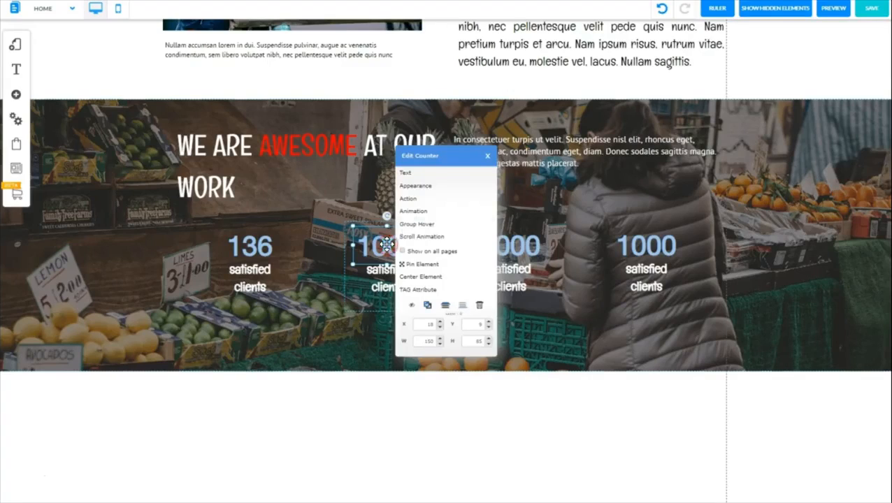
left_click(424, 174)
left_click(432, 235)
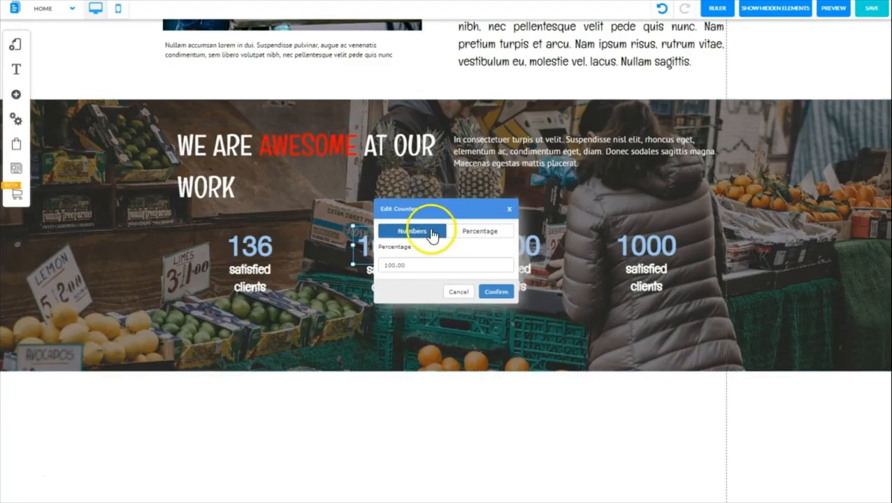
double_click(407, 264)
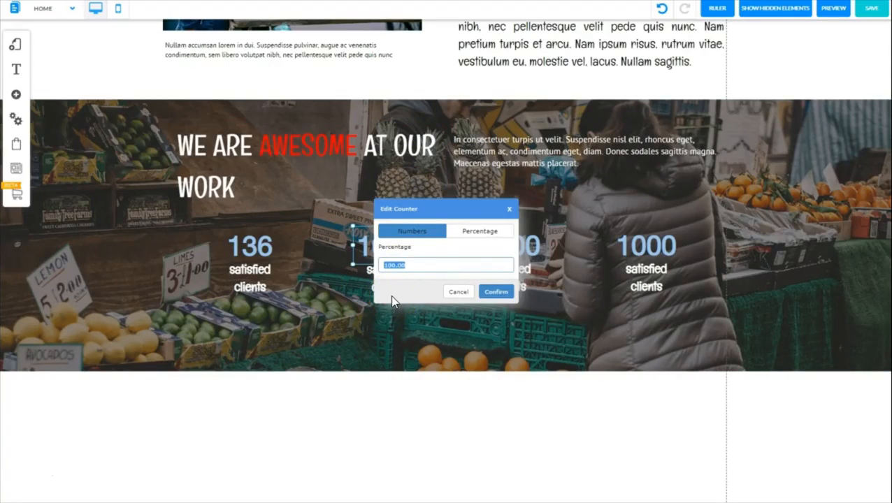
type("162")
left_click(496, 292)
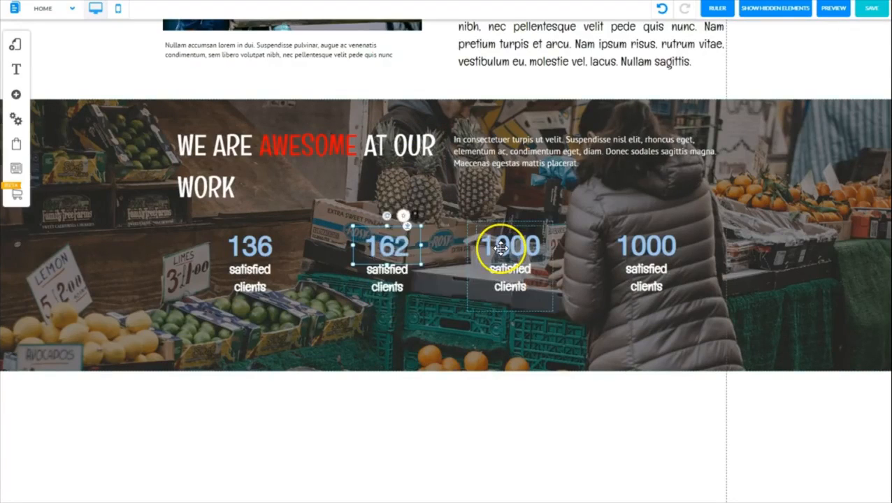
Set the third counter in the banner to the number 2350
left_click(500, 248)
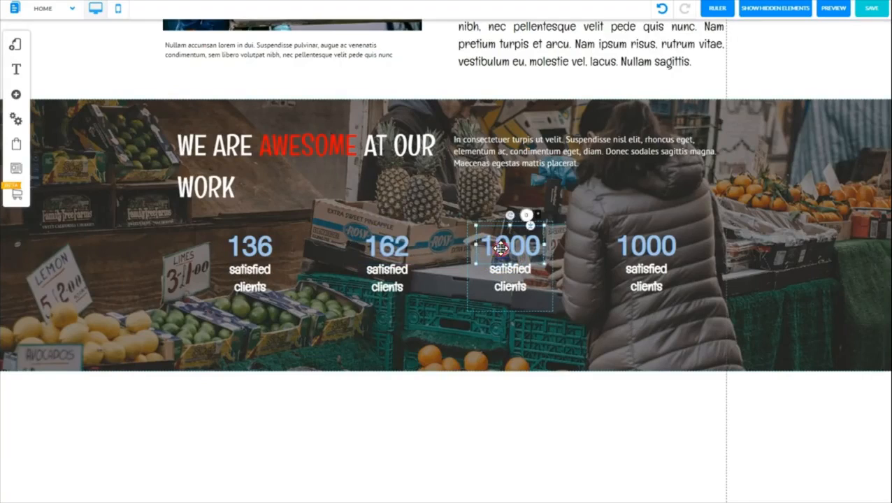
right_click(500, 248)
left_click(423, 172)
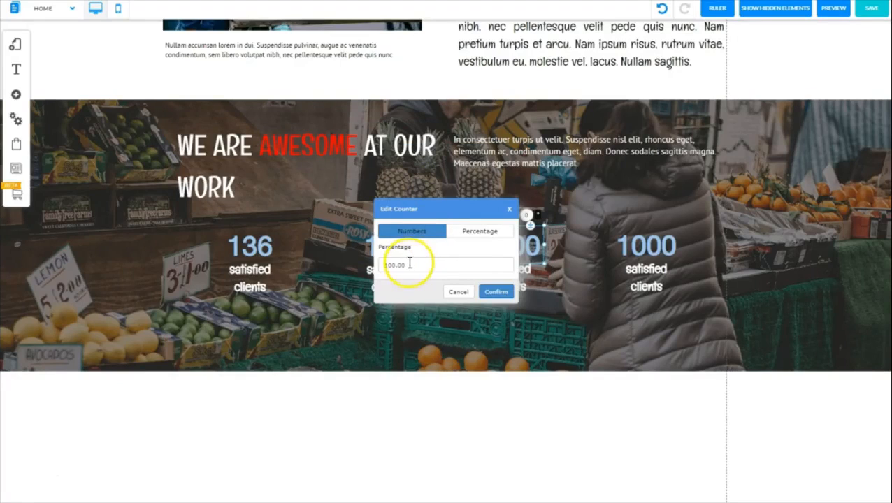
left_click_drag(406, 265, 380, 265)
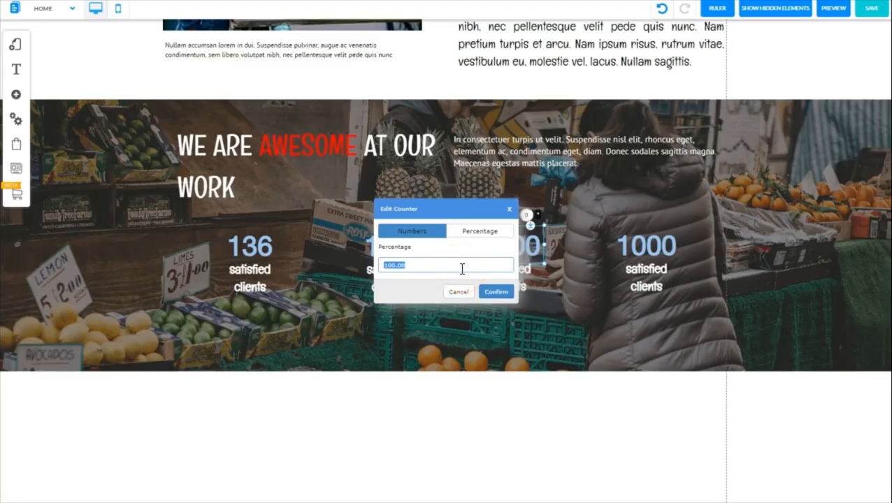
type("2350")
left_click(495, 299)
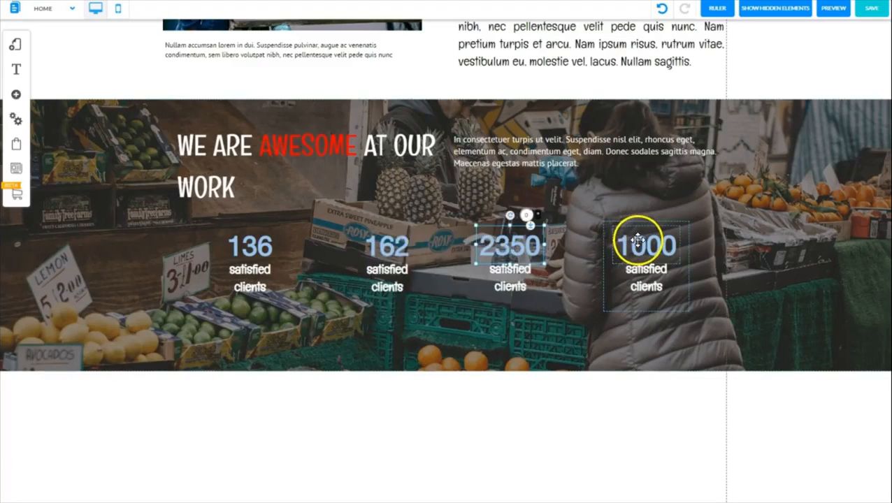
Switch the fourth counter in the banner to percentage format with a value of 100%
left_click(641, 242)
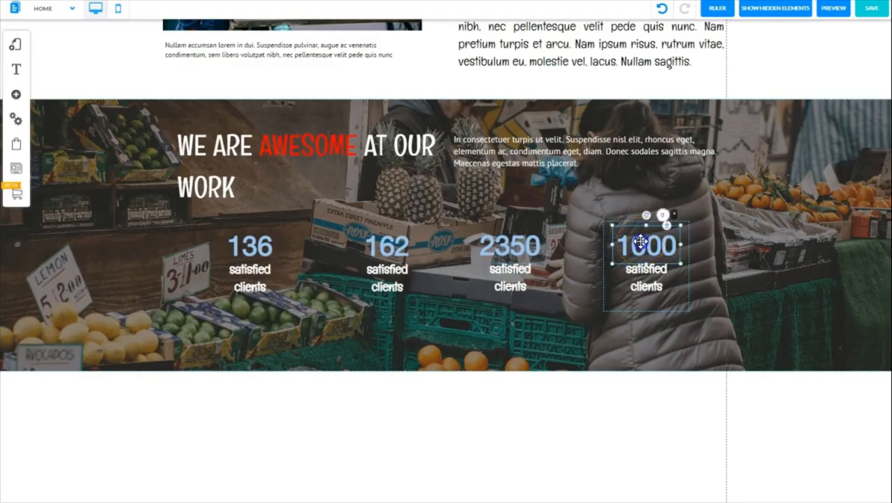
left_click(641, 242)
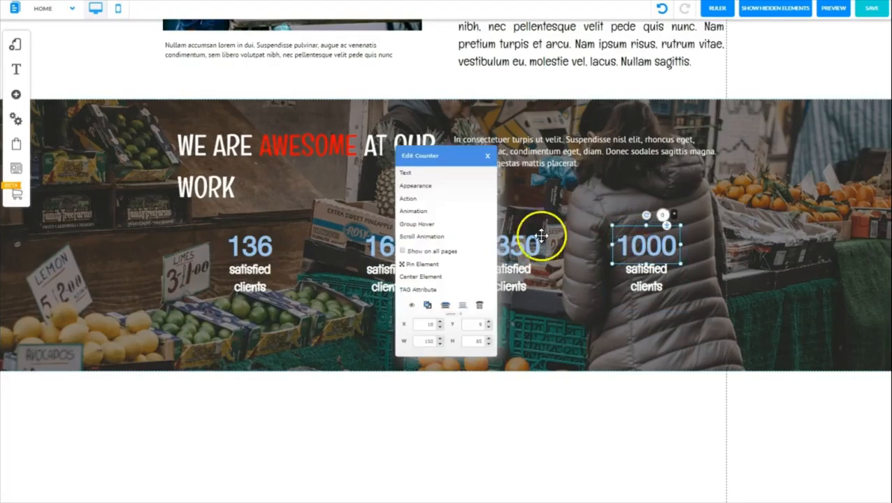
left_click(420, 177)
left_click(481, 233)
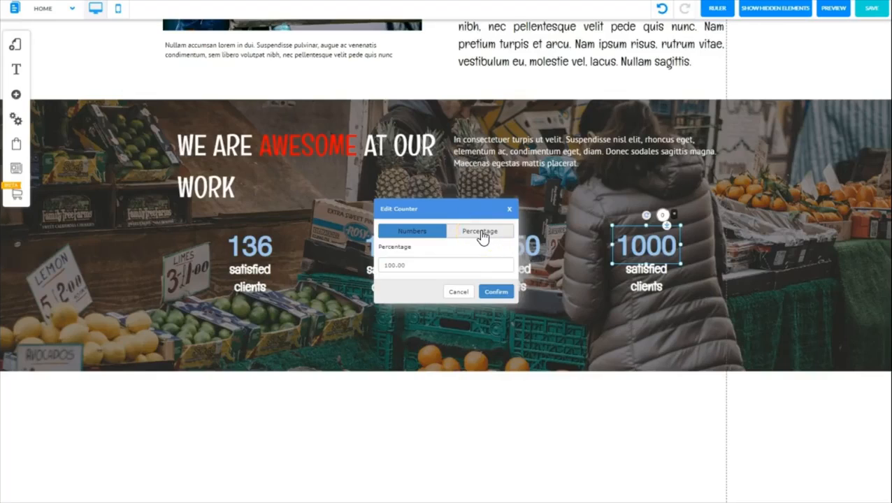
left_click(414, 260)
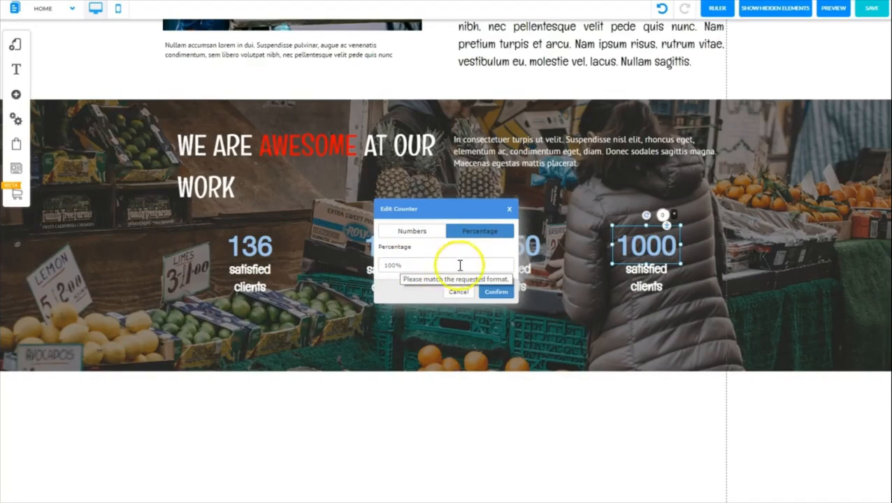
left_click(497, 294)
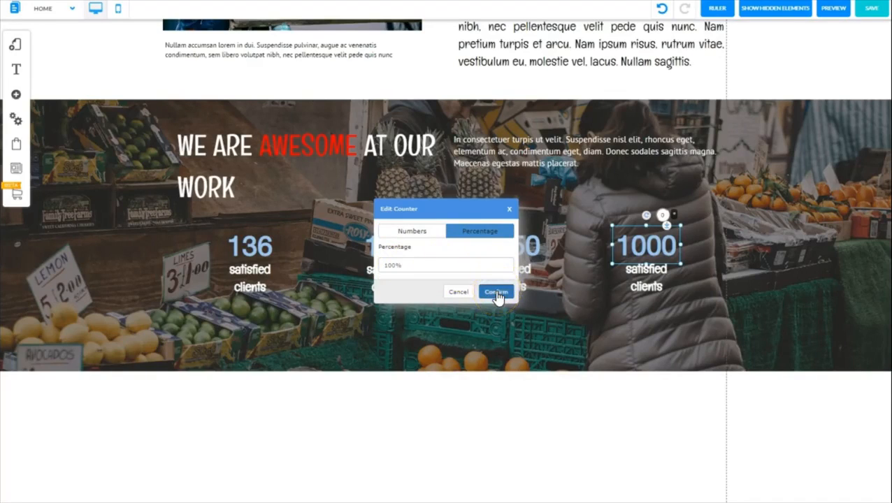
left_click(497, 293)
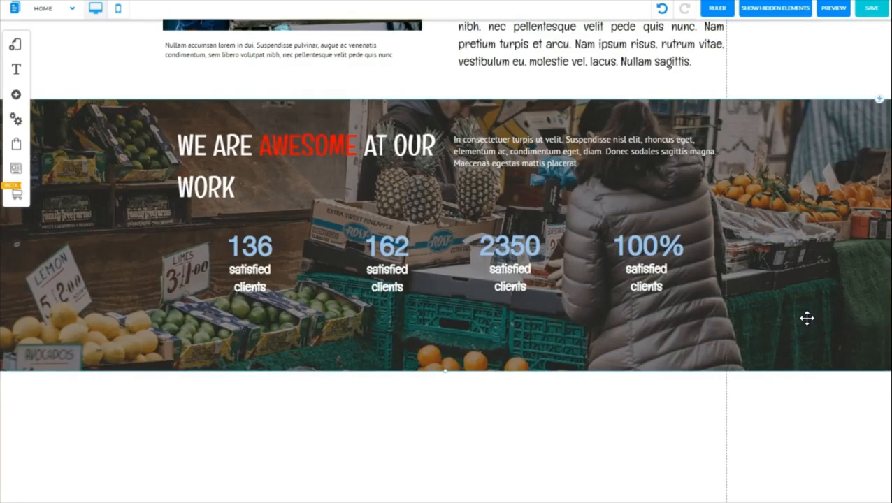
Increase the font size of the counters' shared style to 72
left_click(246, 245)
left_click(250, 241)
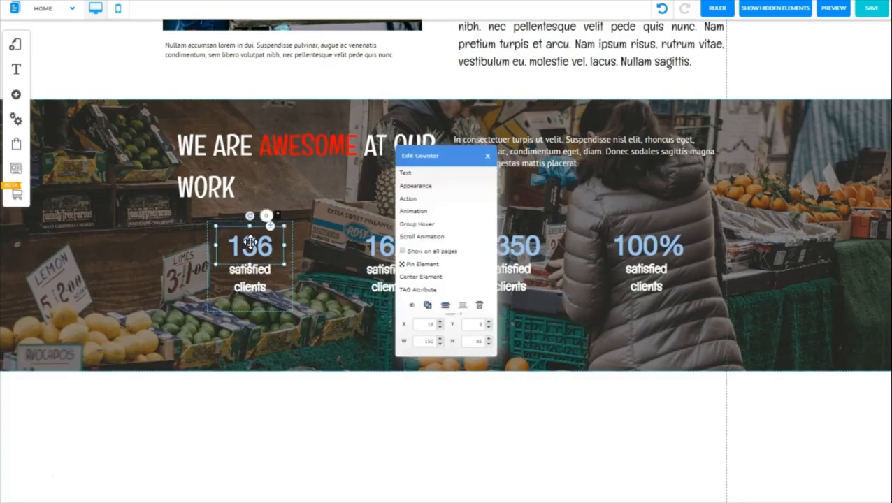
left_click(409, 187)
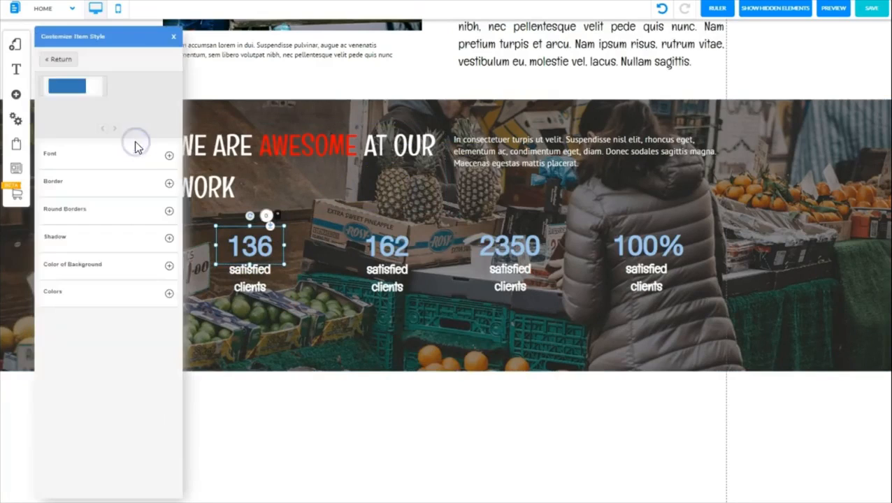
left_click(169, 155)
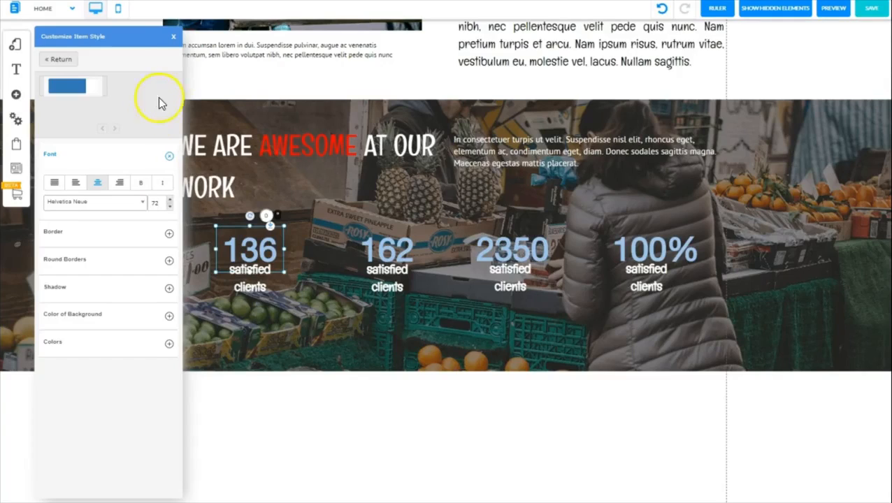
left_click(174, 40)
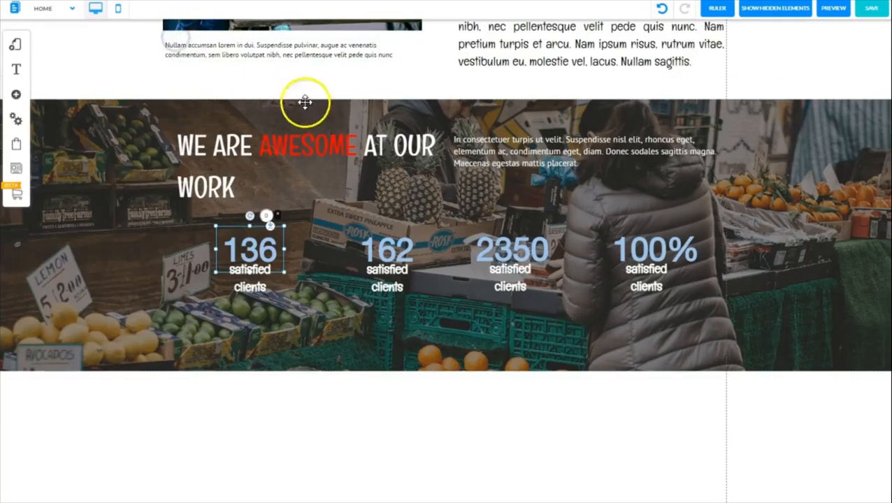
left_click(334, 249)
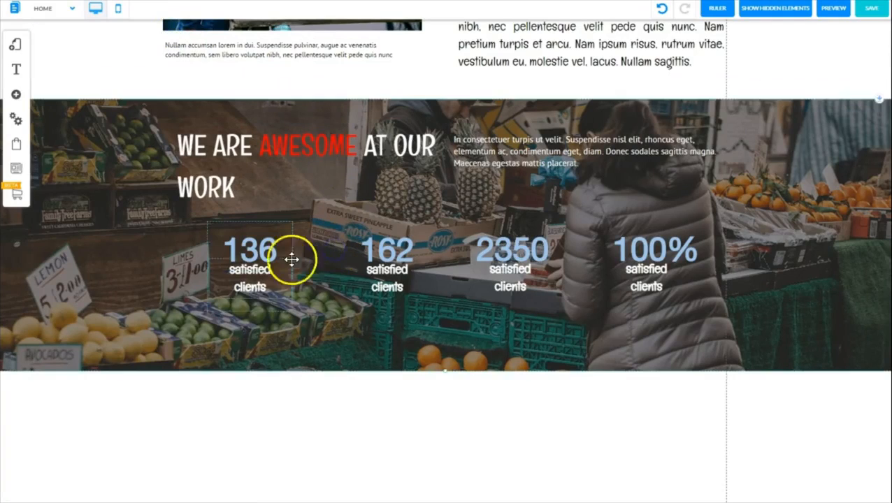
Move the "satisfied clients" label in each of the four counter boxes slightly down, clear of the enlarged numbers
left_click(248, 284)
left_click_drag(249, 287, 248, 298)
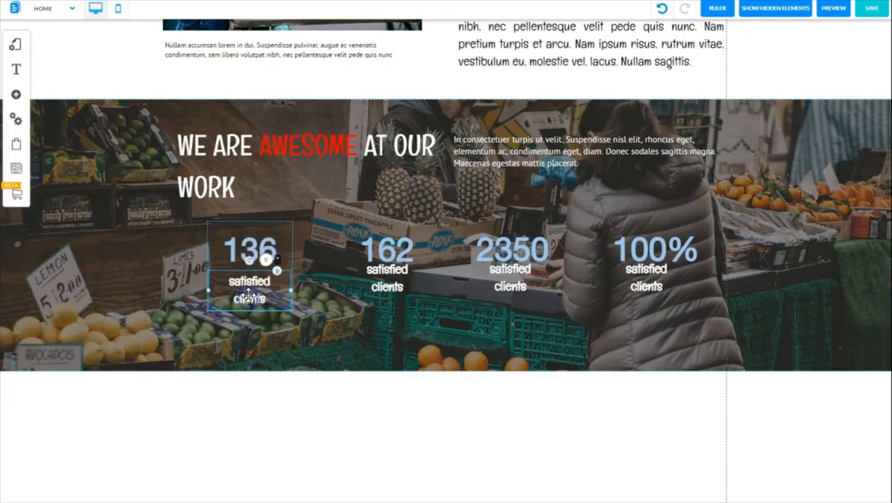
left_click_drag(380, 281, 380, 292)
left_click_drag(511, 280, 513, 292)
left_click_drag(642, 274, 644, 290)
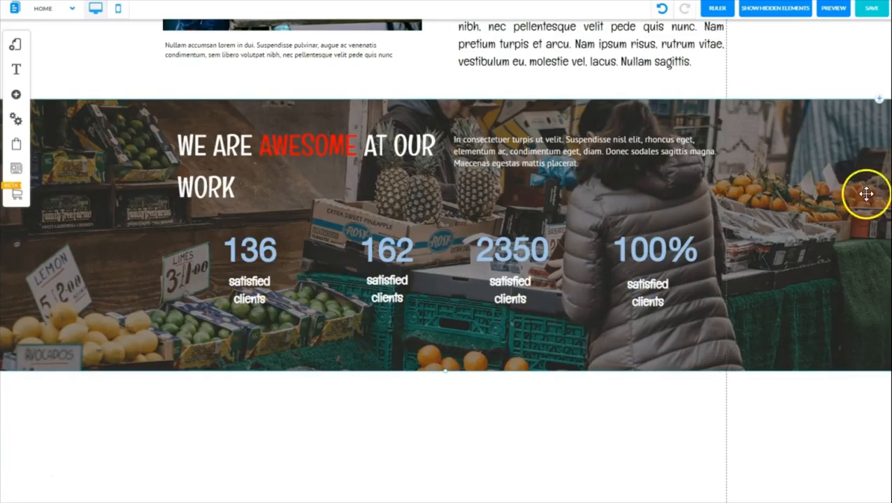
Show the rulers and place a horizontal guide just below the banner heading and a vertical guide along the heading's left edge
left_click(718, 10)
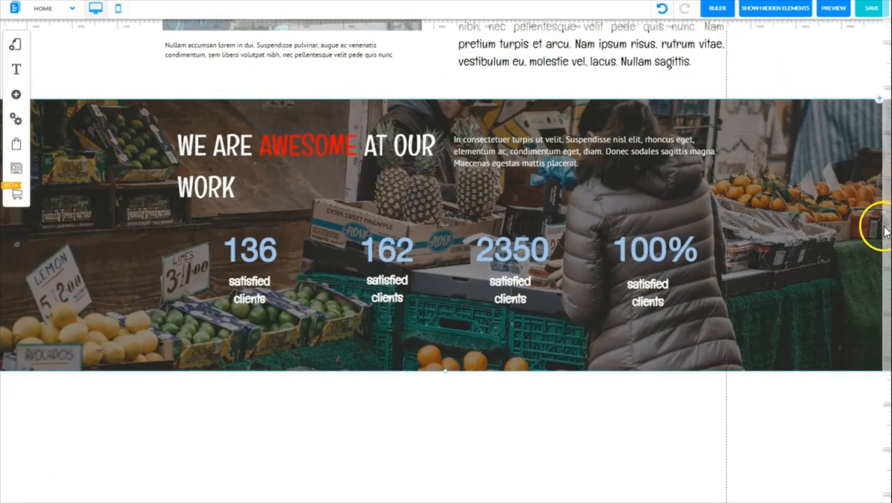
left_click(884, 203)
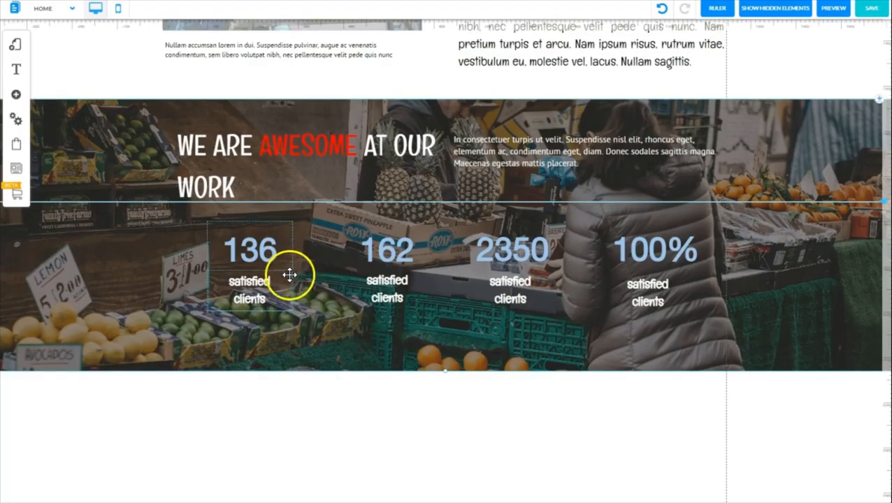
left_click(291, 266)
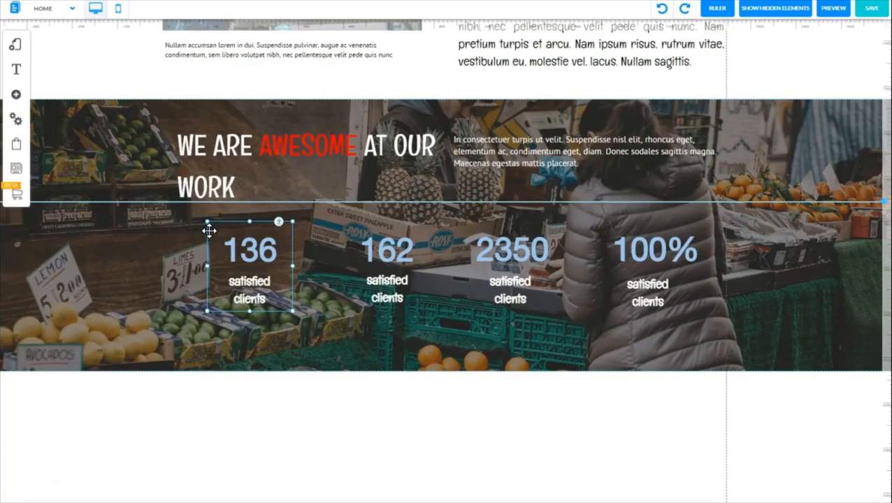
left_click(180, 27)
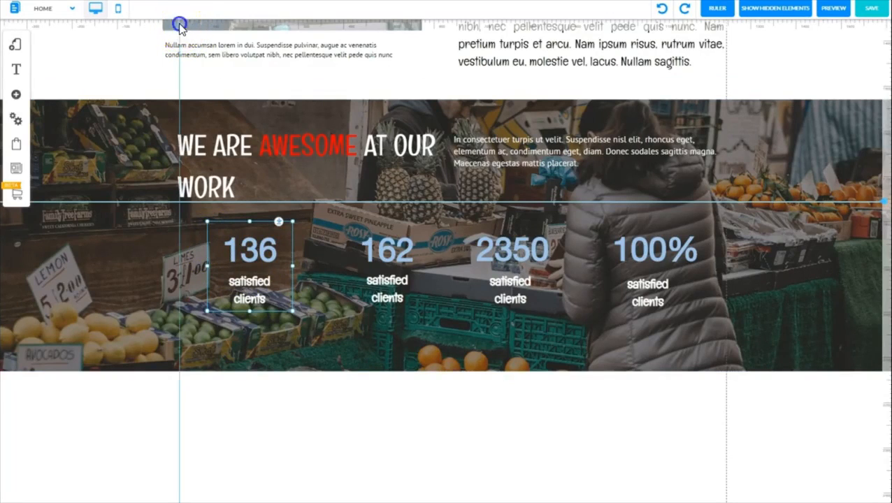
Align the four counter boxes to the guides just below the banner heading, spreading them across the width from the heading's left edge
left_click_drag(179, 23, 176, 25)
left_click(206, 237)
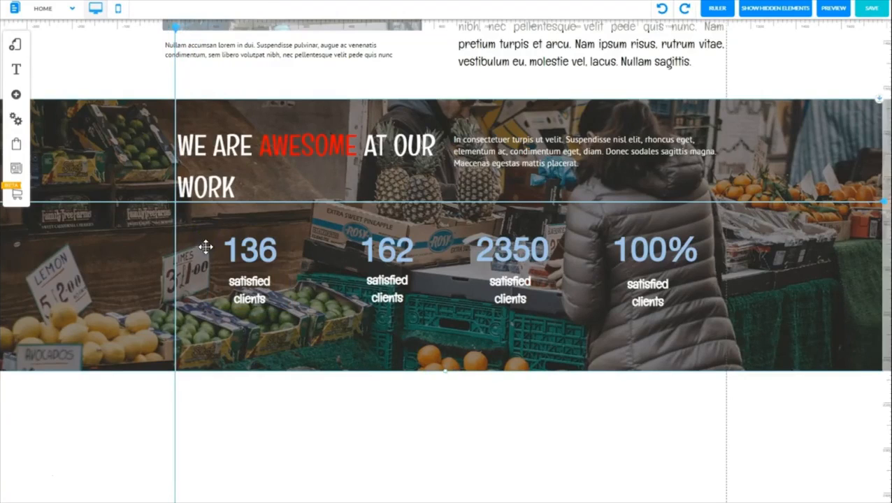
left_click_drag(208, 253, 178, 237)
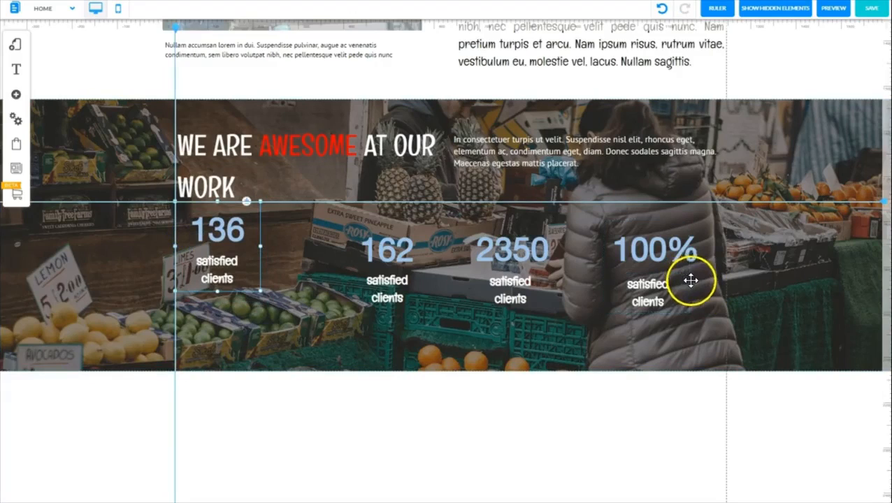
left_click_drag(605, 263, 638, 250)
left_click_drag(432, 243, 422, 235)
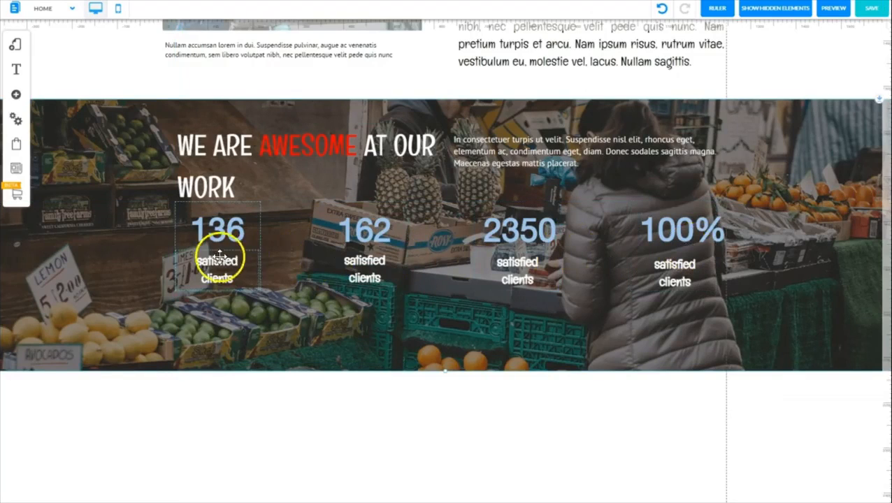
Shorten the market-photo banner by raising its bottom edge to just below the counter labels, and check it in preview
left_click(835, 8)
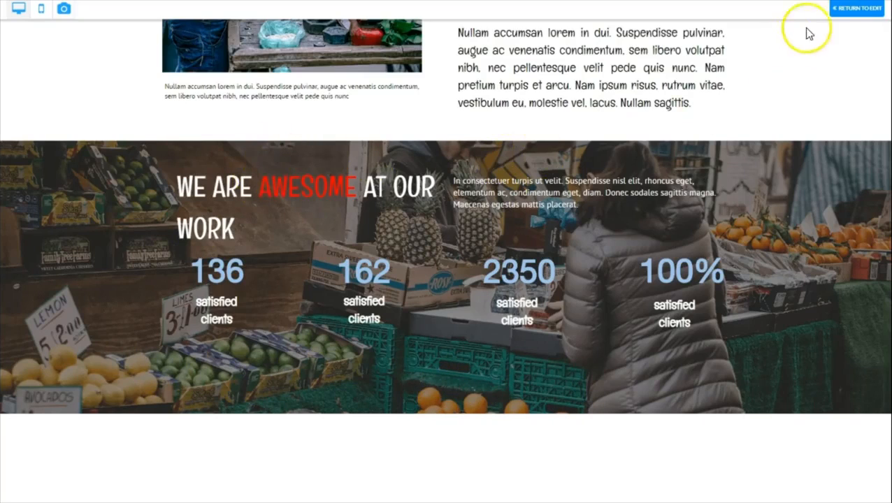
left_click(849, 8)
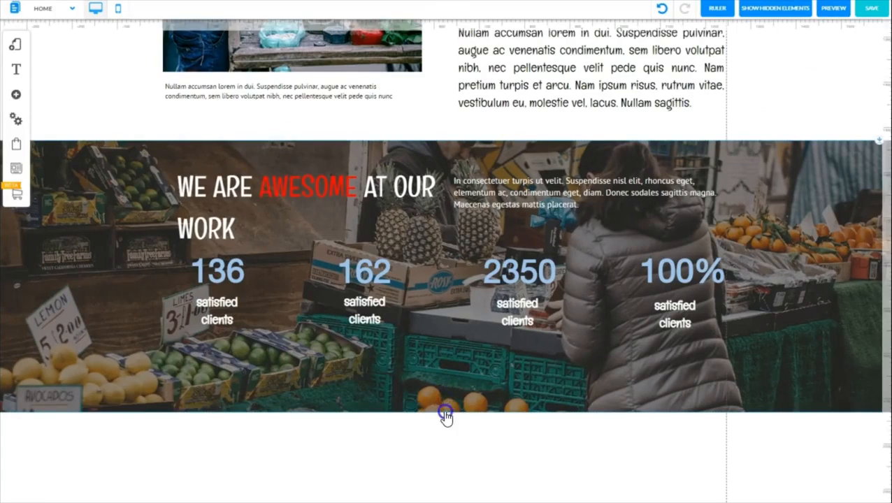
left_click_drag(445, 411, 445, 359)
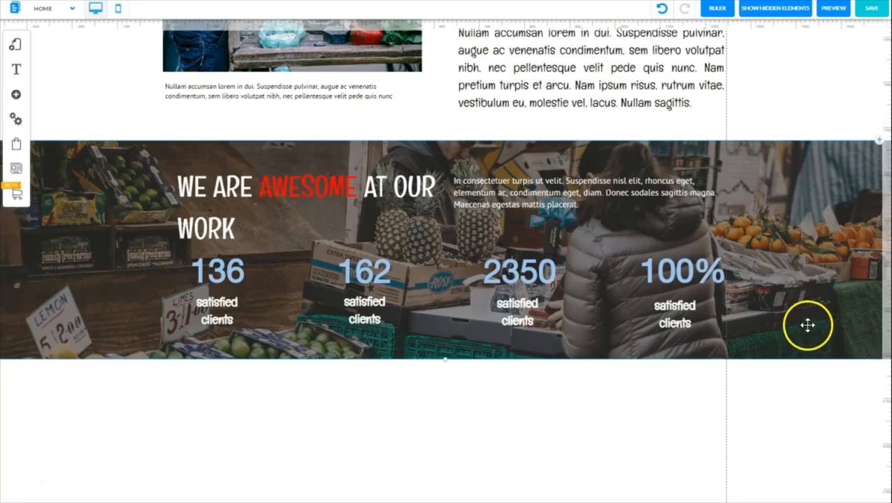
left_click(836, 10)
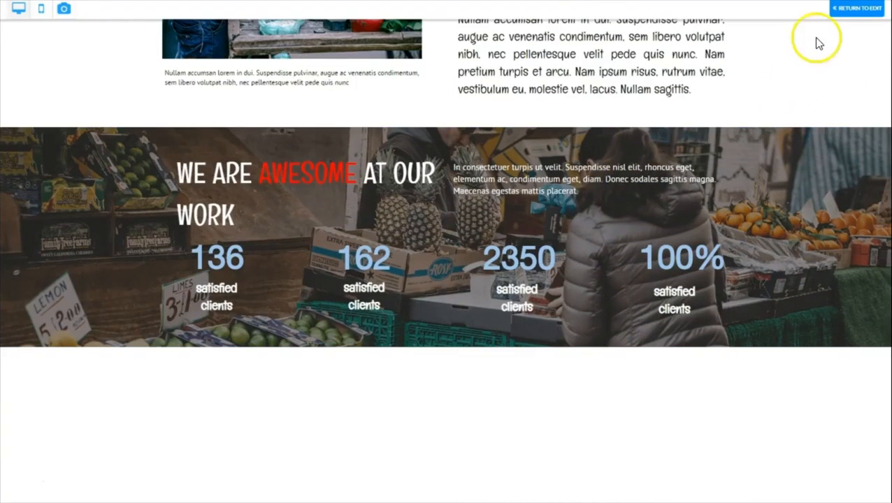
left_click(846, 9)
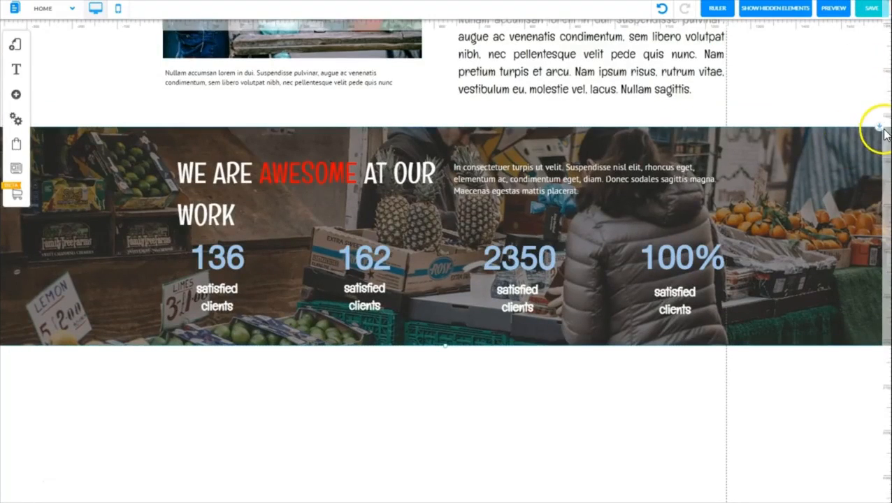
Move the banner up close beneath the text block above it and save the Home page changes
left_click_drag(880, 128, 877, 94)
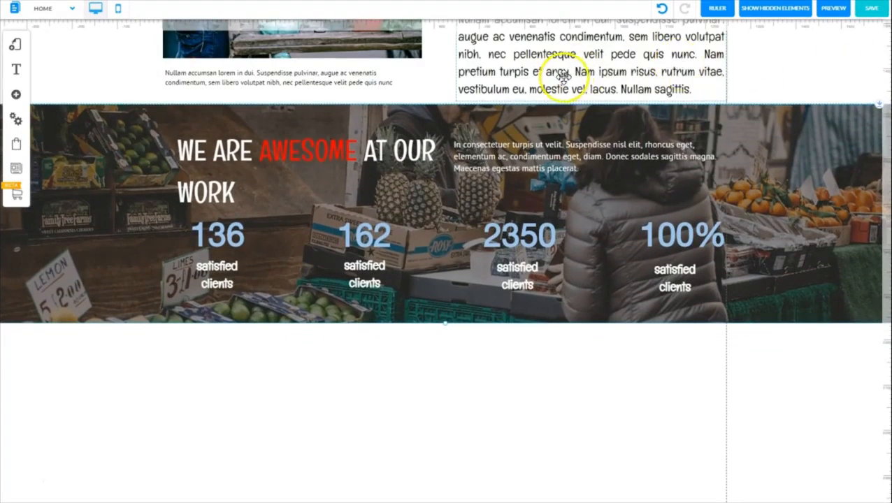
left_click(866, 9)
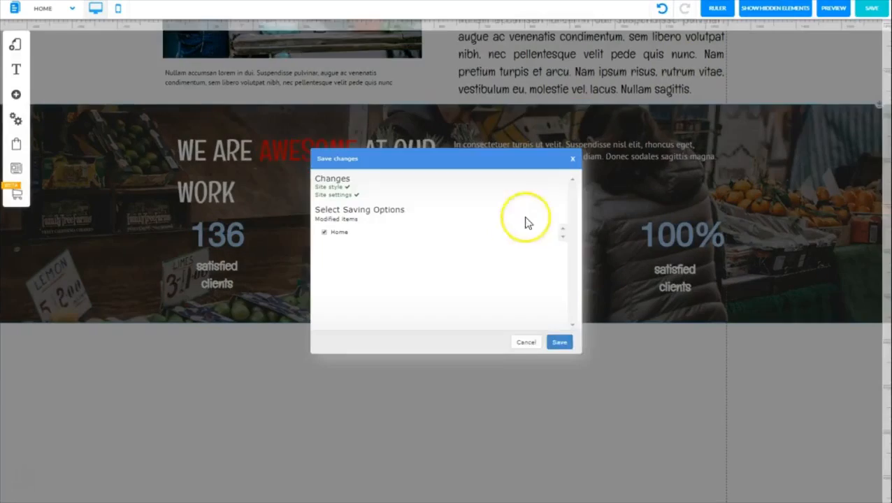
left_click(560, 343)
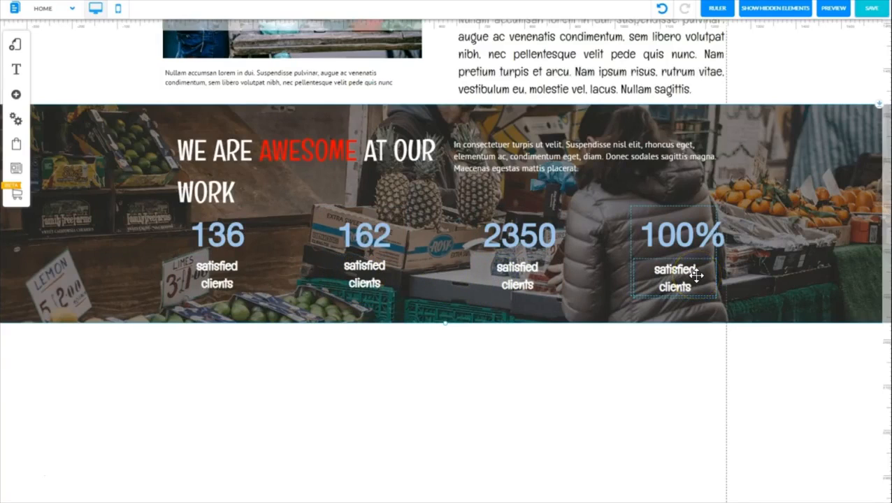
Copy the "completed projects" label from the sample page and paste it over the label under the 162 counter
left_click(446, 283)
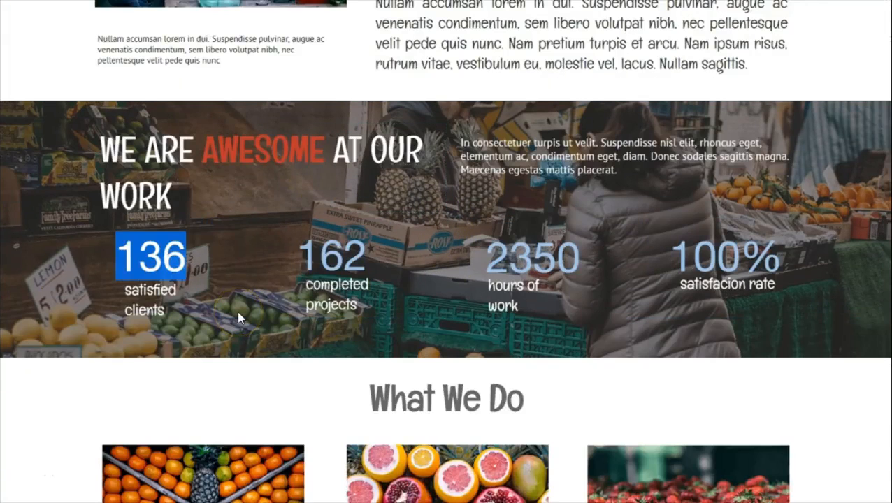
left_click(237, 312)
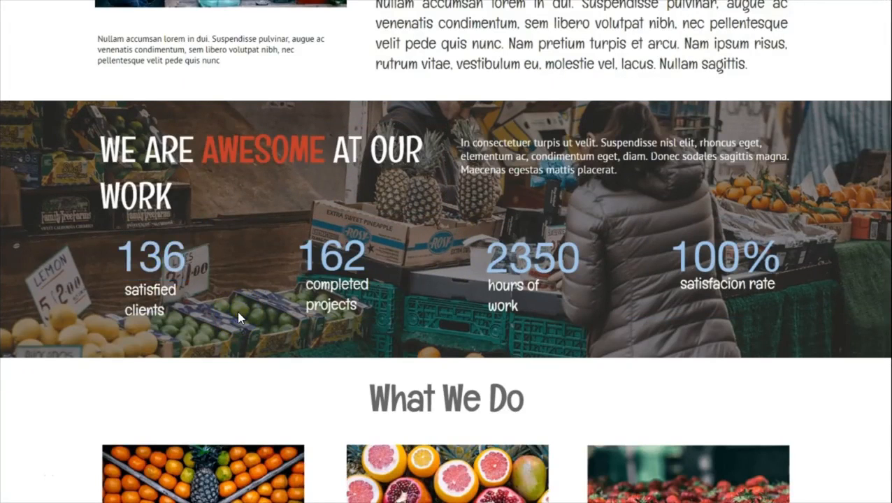
left_click(258, 303)
left_click_drag(357, 305, 310, 294)
key("ctrl+c")
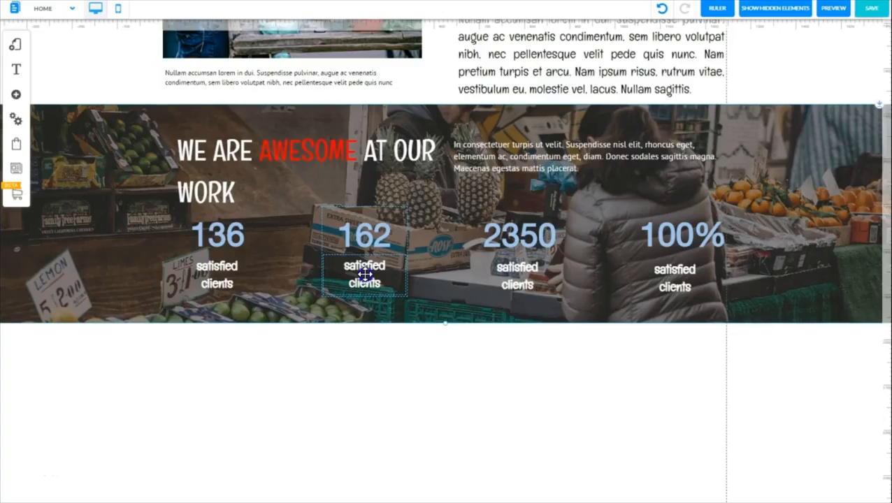
left_click(364, 275)
left_click_drag(367, 275, 383, 288)
key("ctrl+v")
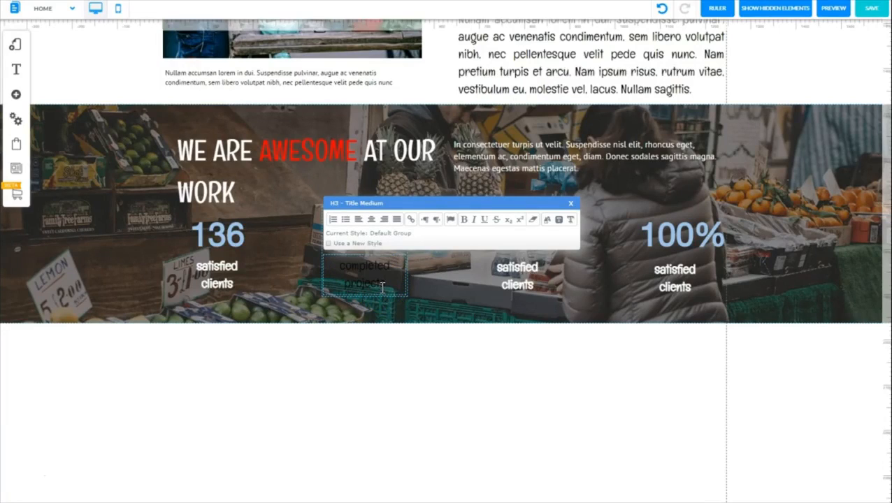
Format the pasted "completed projects" label as white bold text
left_click_drag(387, 283, 353, 274)
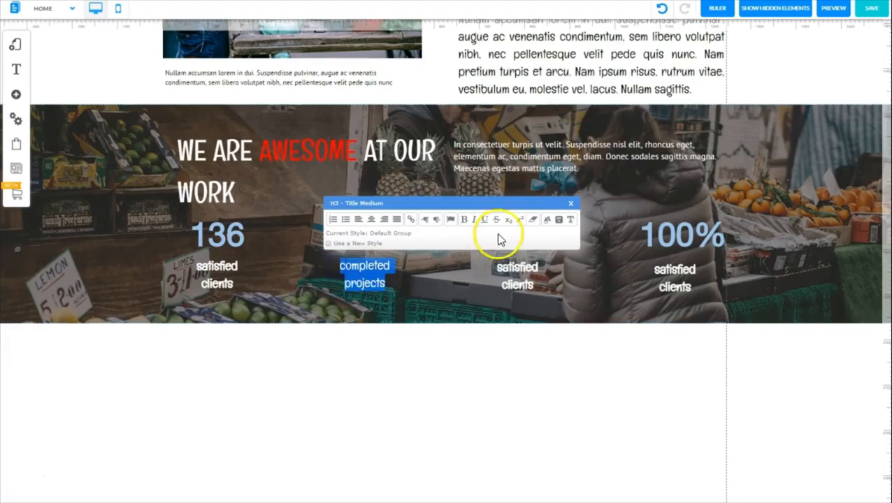
left_click(548, 223)
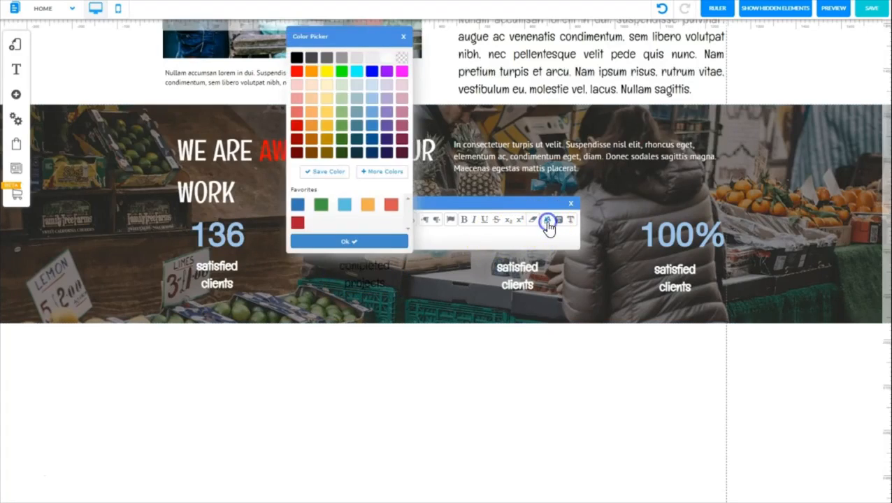
left_click(465, 223)
left_click(327, 279)
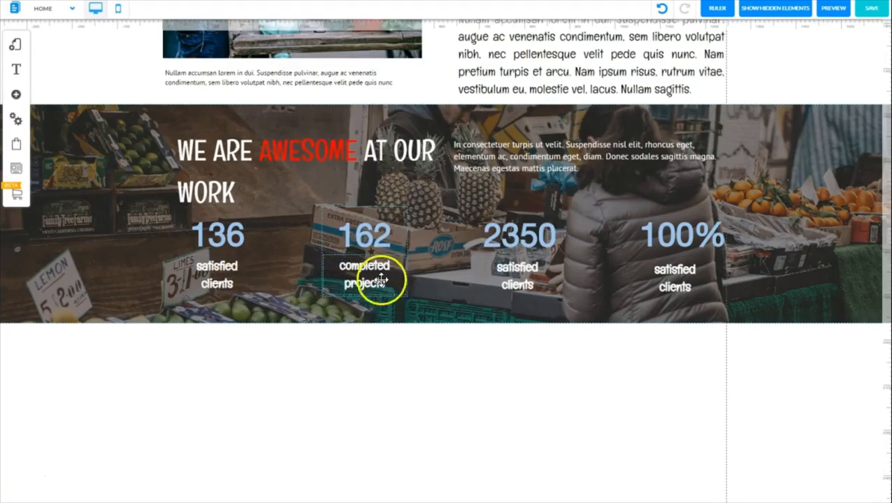
Replace the label under the 2350 counter with "hours of work"
double_click(519, 277)
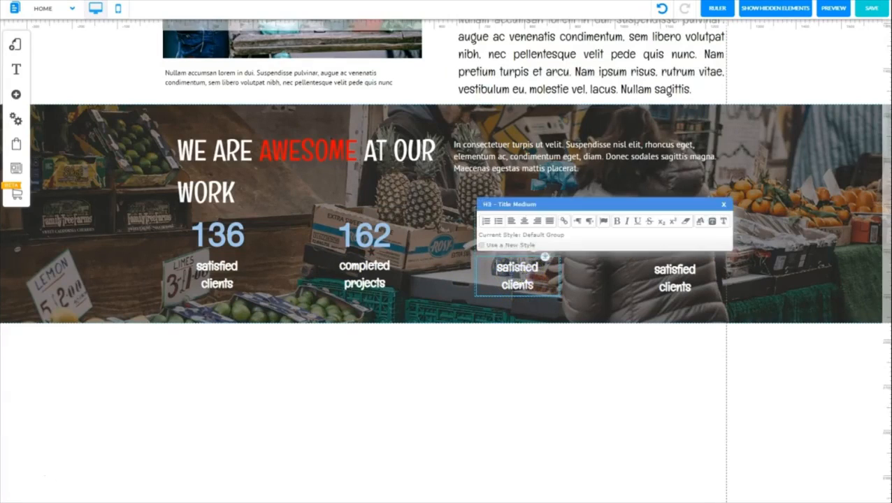
left_click_drag(535, 286, 498, 267)
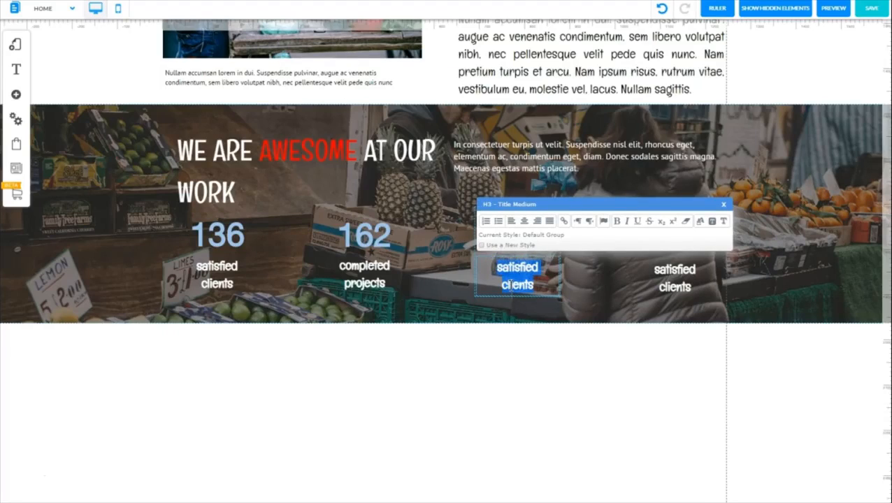
type("hours of work")
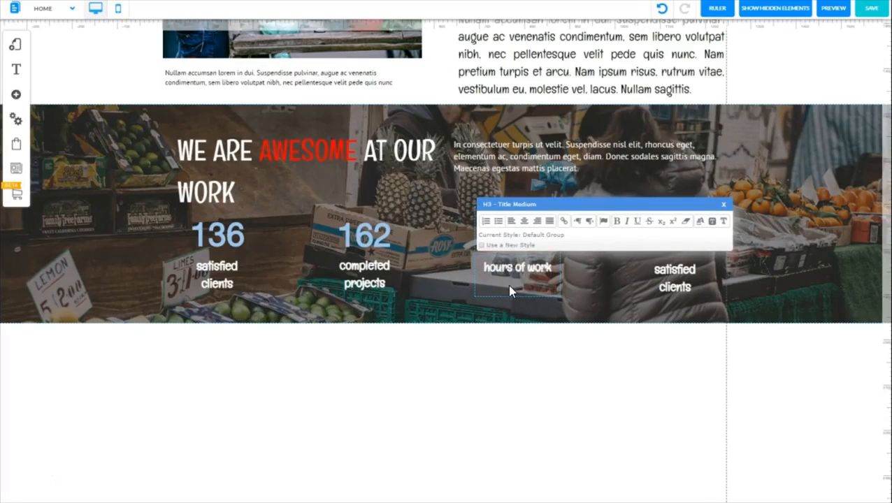
left_click(663, 276)
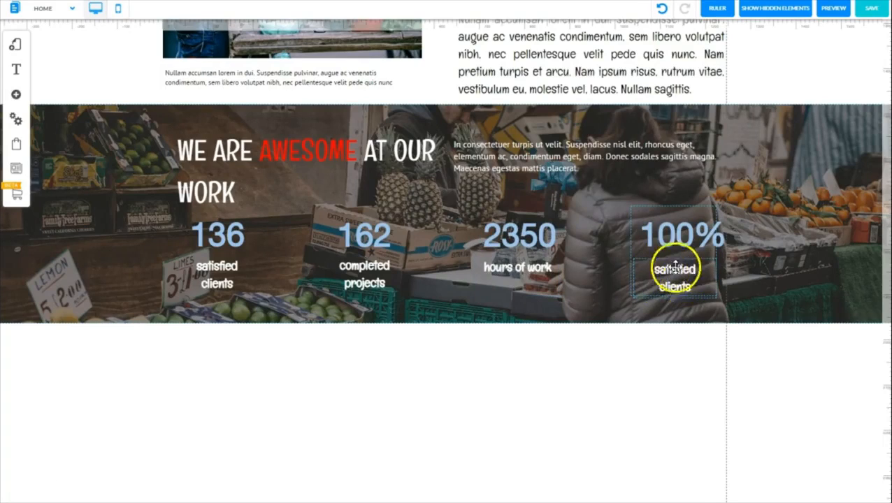
Replace the label under the 100% counter with "satisfaction rate"
double_click(682, 283)
left_click_drag(694, 287, 656, 270)
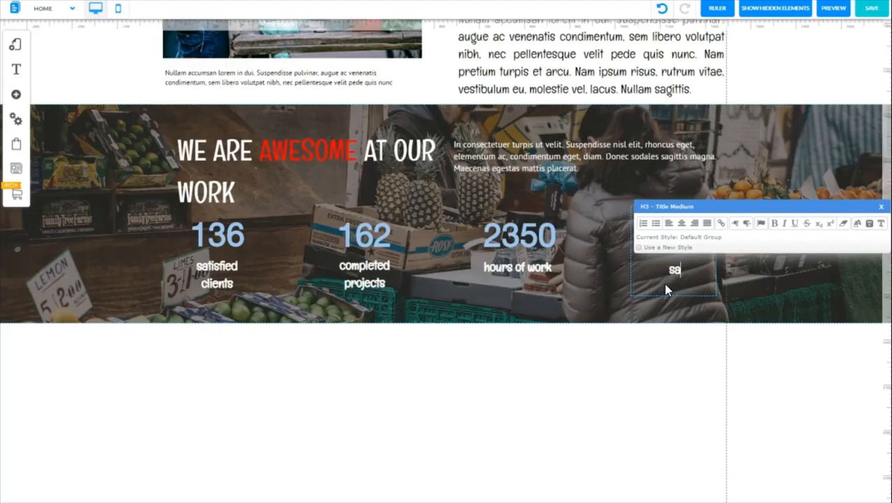
type("satisfaction rate")
left_click(786, 249)
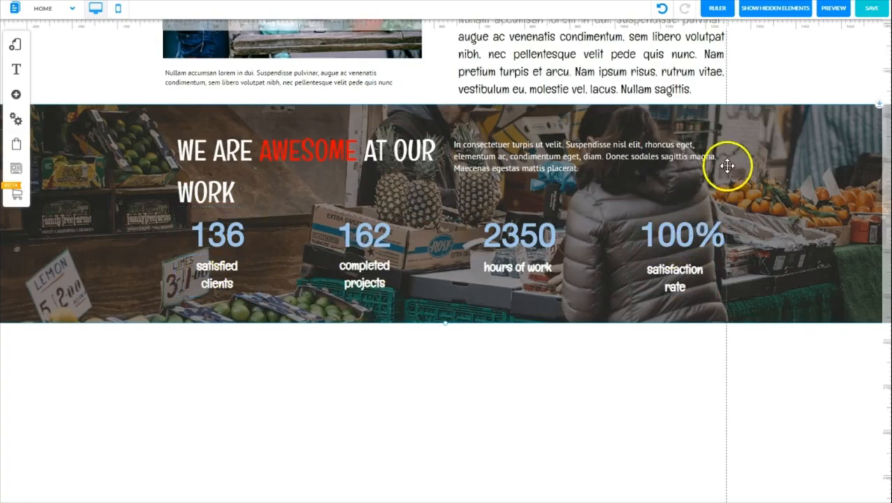
Shift the fourth counter box slightly left and place a horizontal guide along the top edges of the counter boxes
left_click(632, 227)
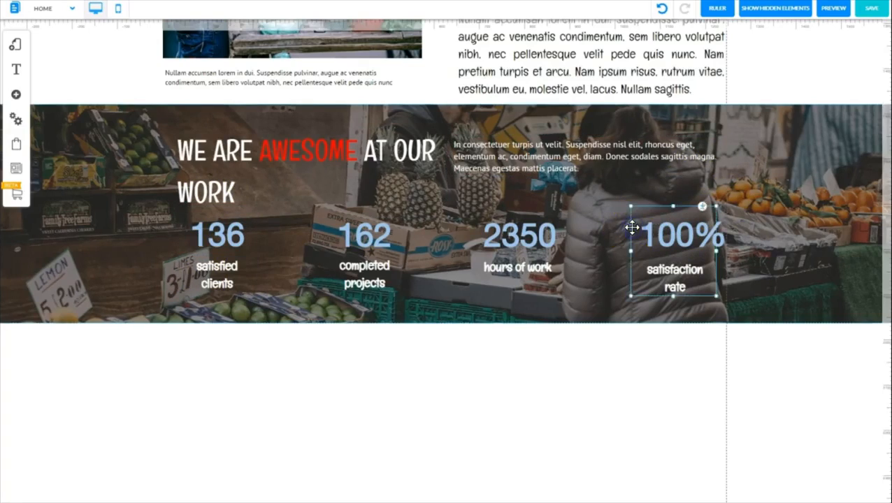
left_click_drag(633, 228, 627, 230)
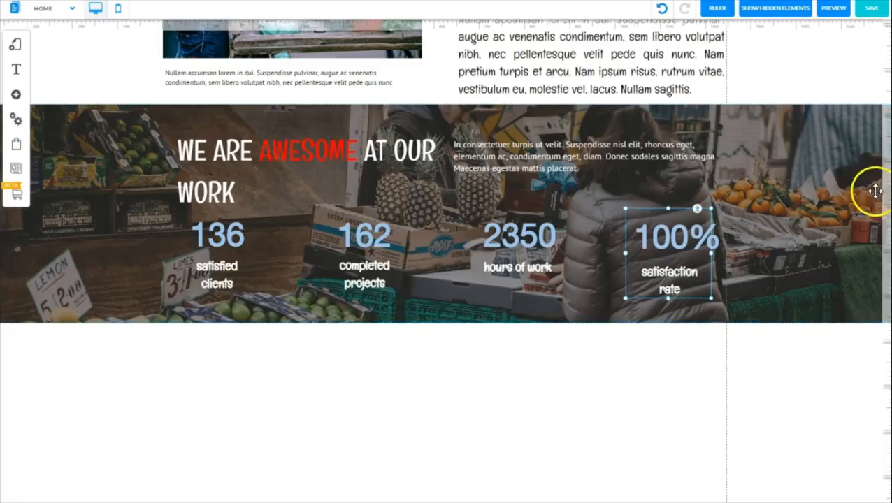
left_click_drag(888, 200, 886, 195)
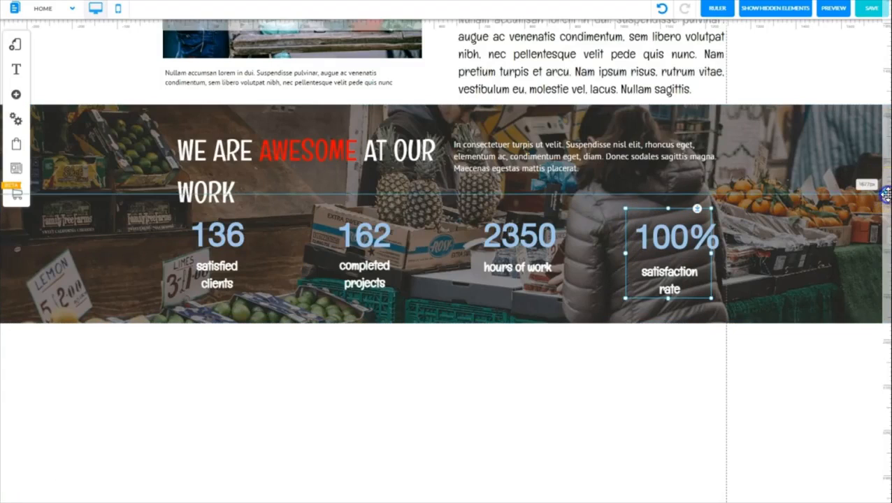
left_click(886, 194)
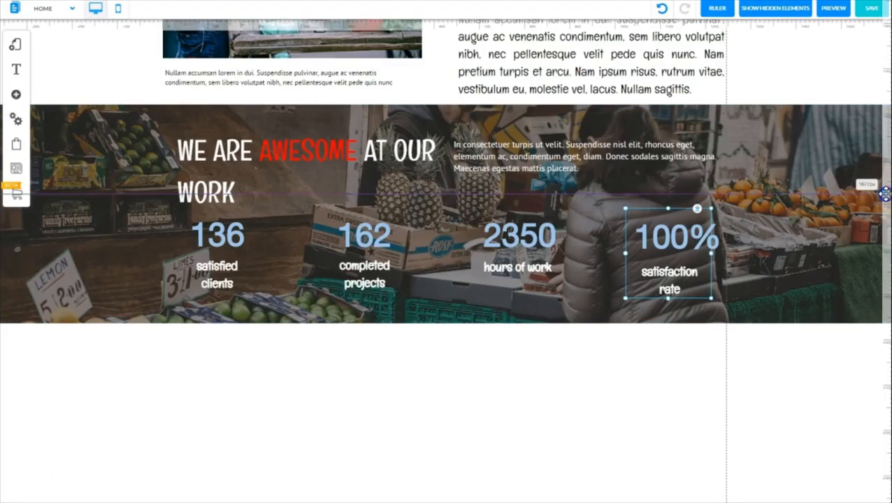
mouse_move(884, 194)
left_mouse_down()
mouse_move(884, 212)
mouse_move(878, 206)
left_mouse_up()
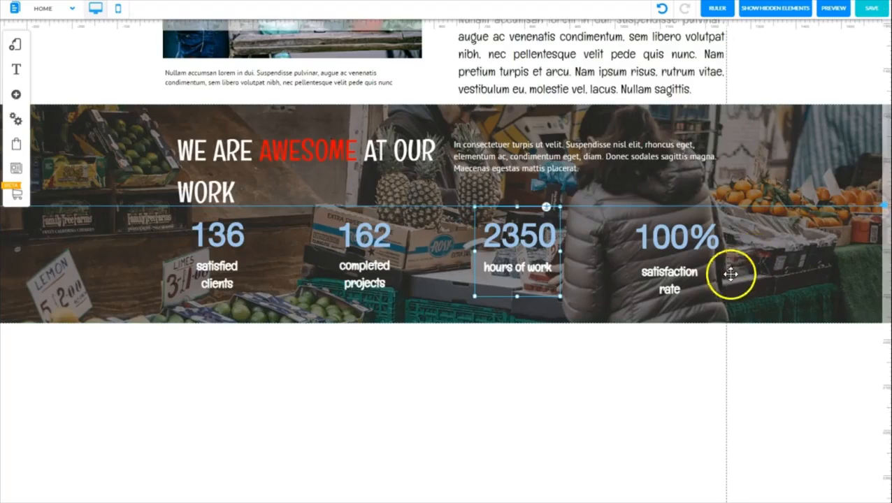
Raise the fourth counter box to the horizontal guide and shift the second counter box slightly left for more even spacing
left_click(625, 252)
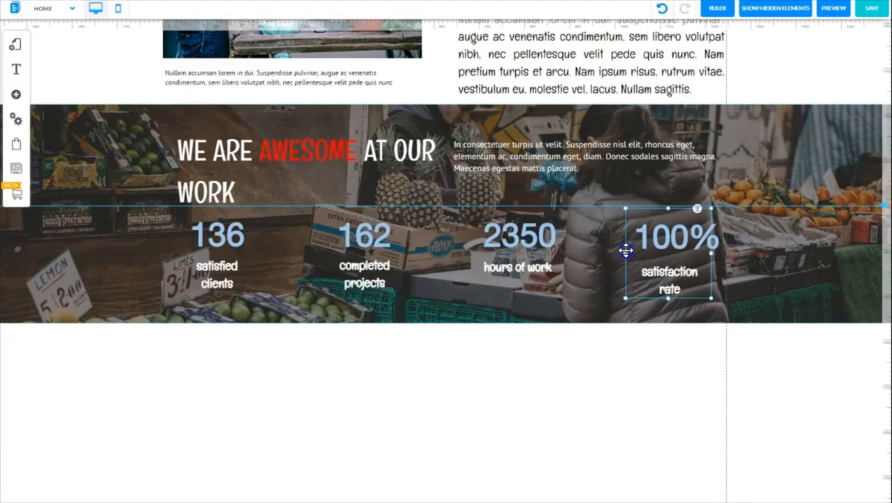
left_click_drag(626, 251, 626, 248)
left_click(458, 265)
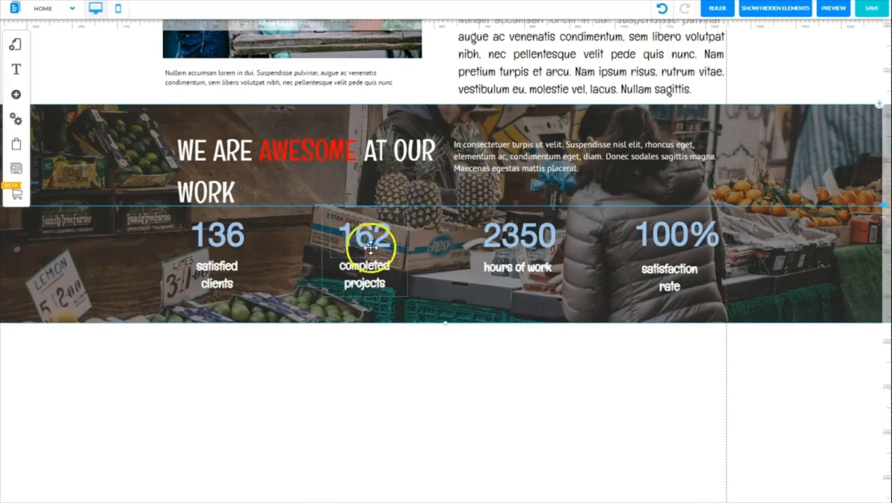
left_click(324, 252)
left_click_drag(324, 251, 316, 254)
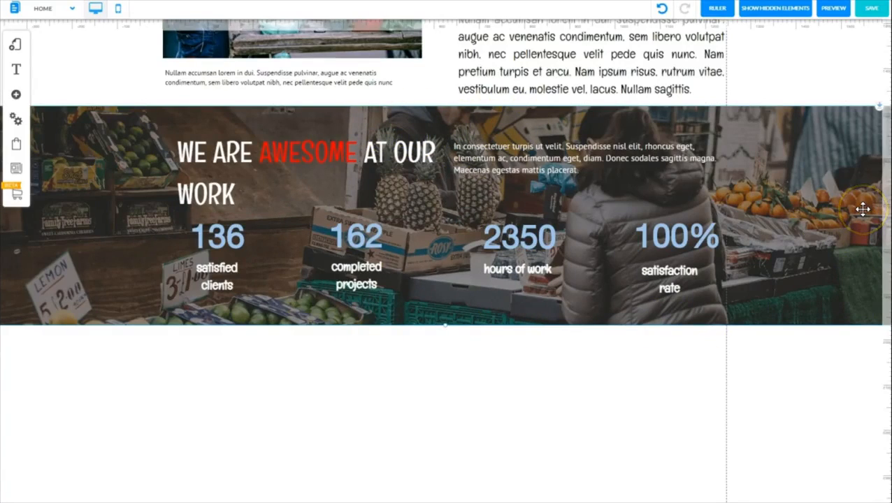
Preview the finished banner and save the Home page changes
left_click(835, 8)
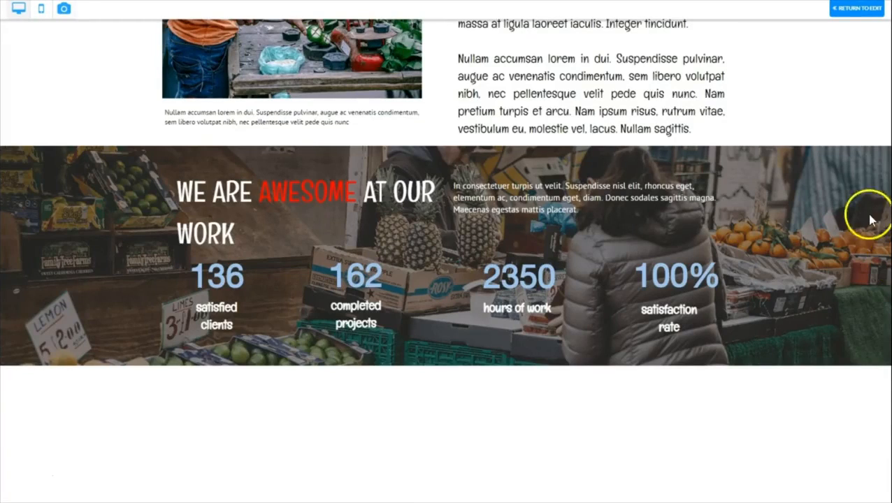
left_click(857, 8)
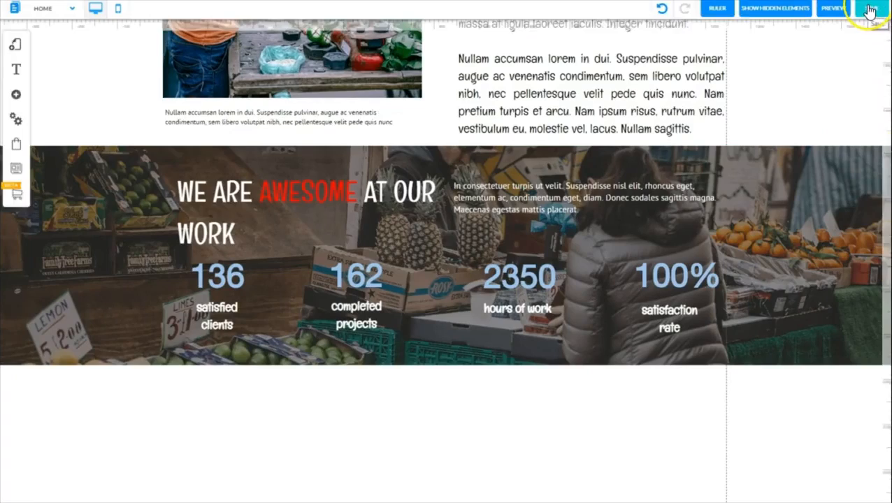
left_click(871, 9)
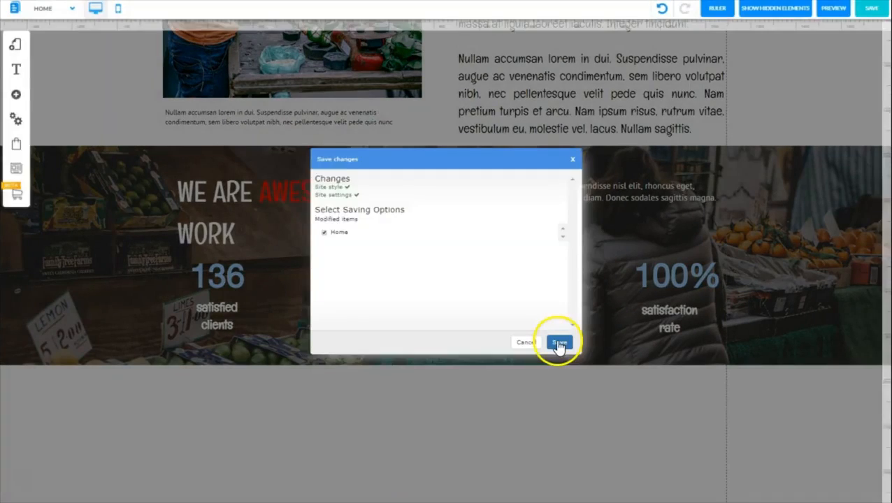
left_click(559, 344)
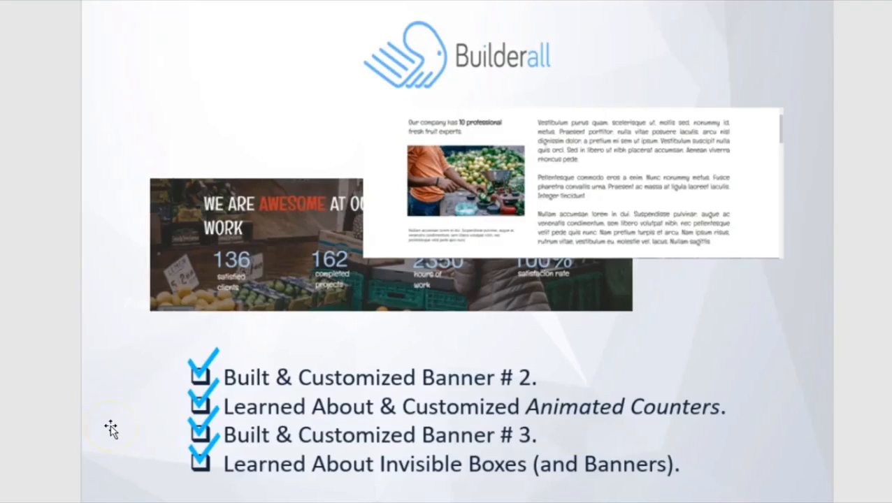